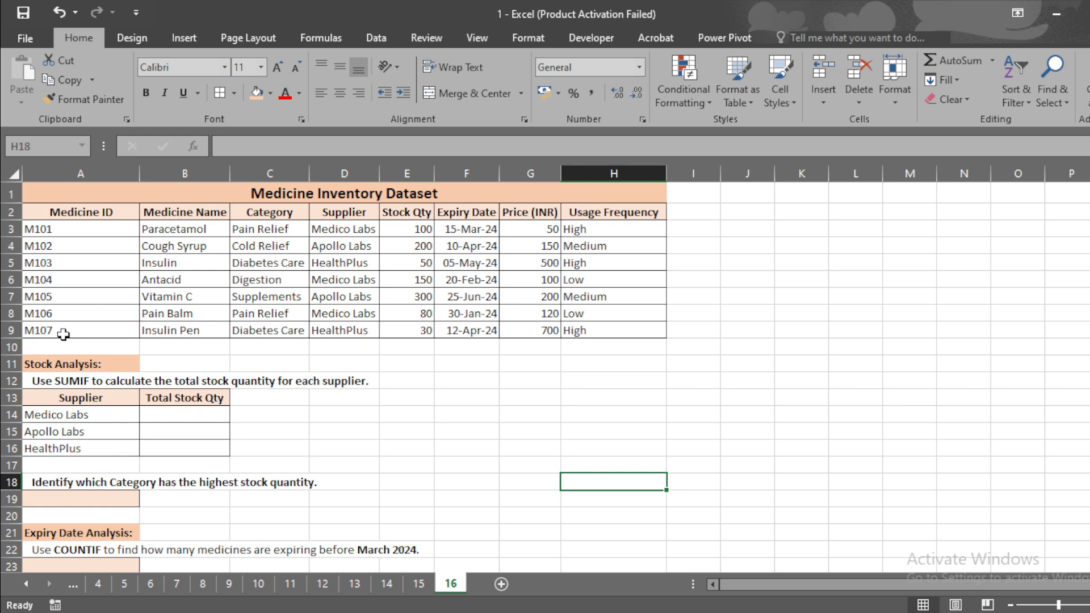
left_click(125, 369)
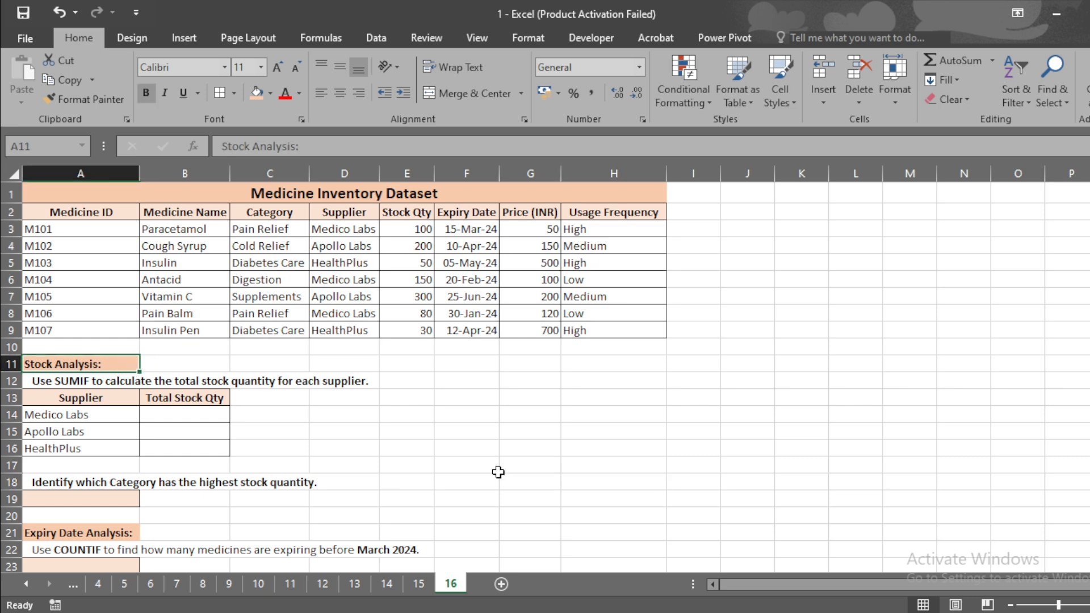
mouse_move(1089, 237)
left_mouse_down()
mouse_move(1089, 318)
mouse_move(1089, 254)
left_mouse_up()
left_click(478, 418)
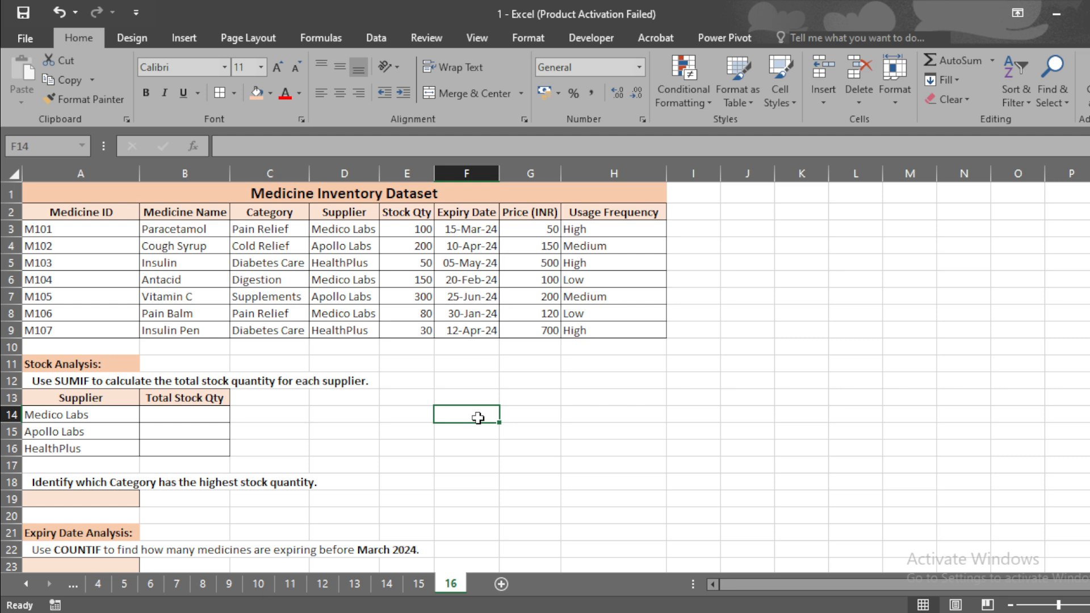
left_click(86, 381)
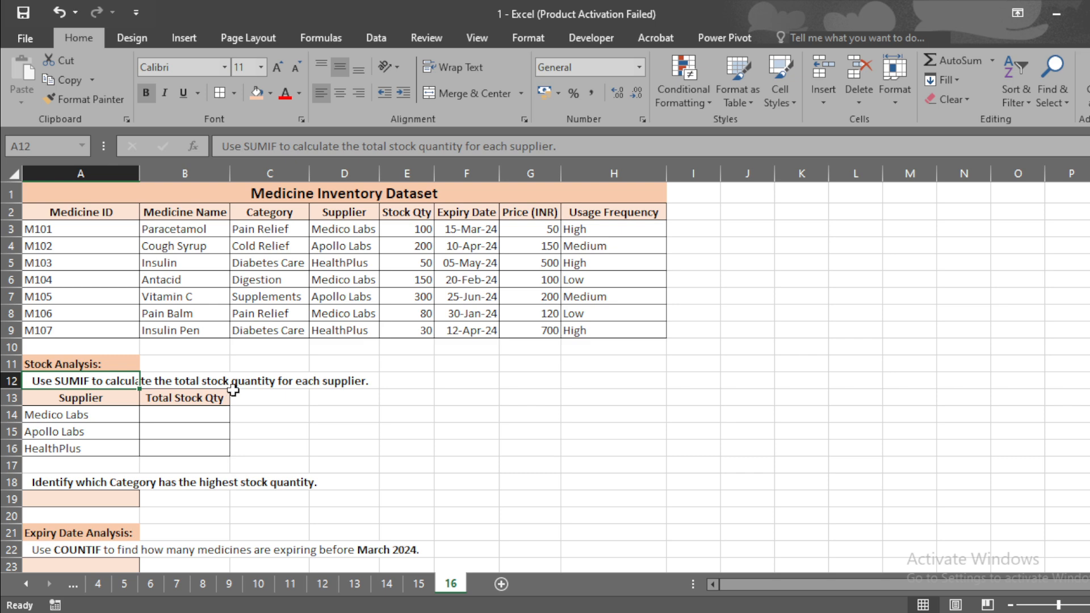
Start a SUMIF formula in B14 with the absolute supplier range $D$3:$D$9 and criterion A14
left_click(169, 416)
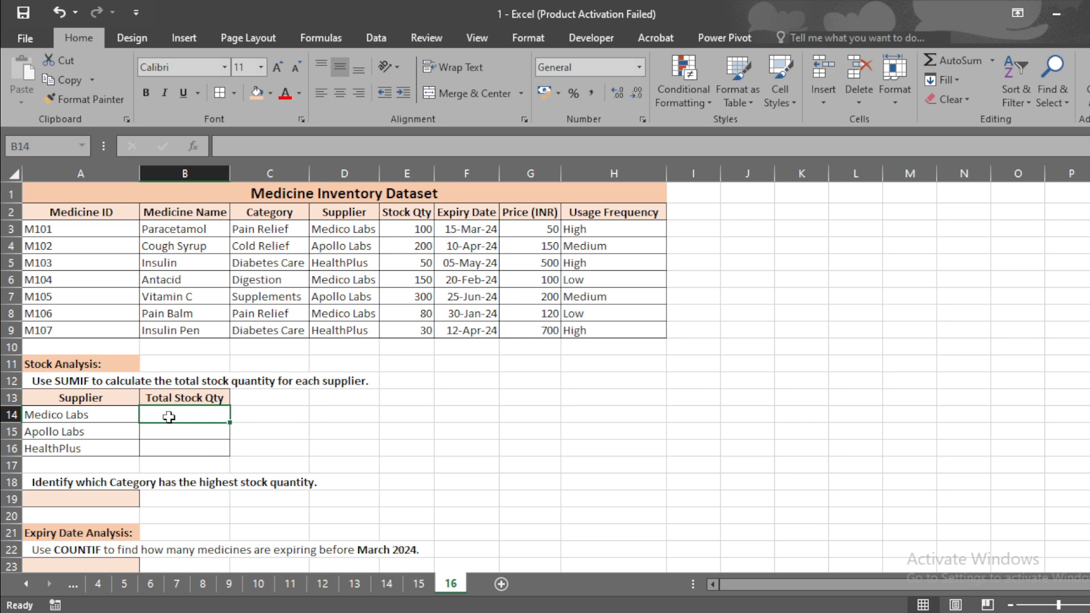
type("=sumi")
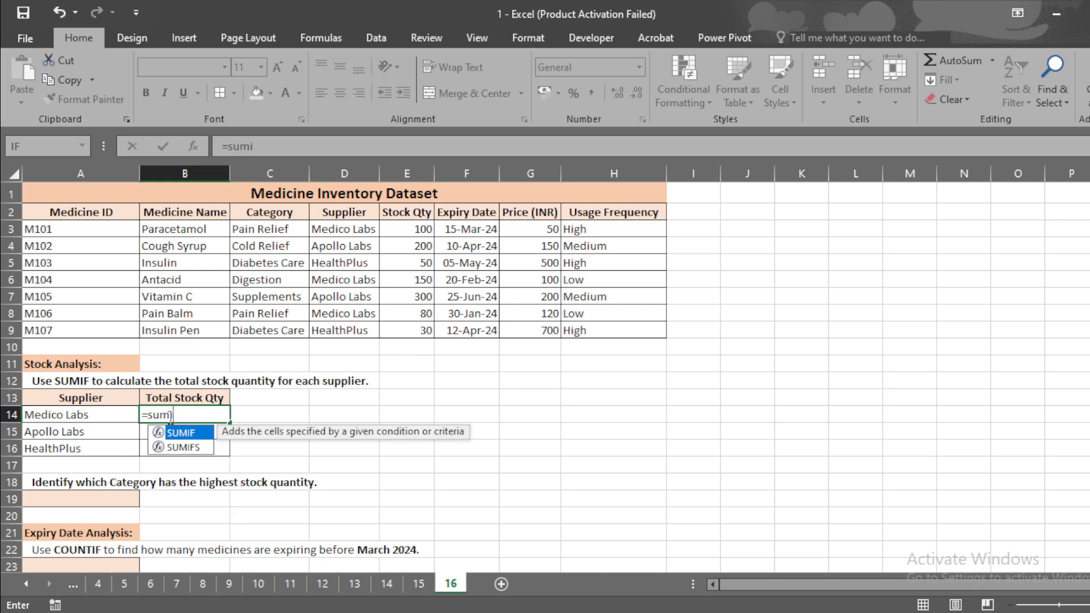
key("Tab")
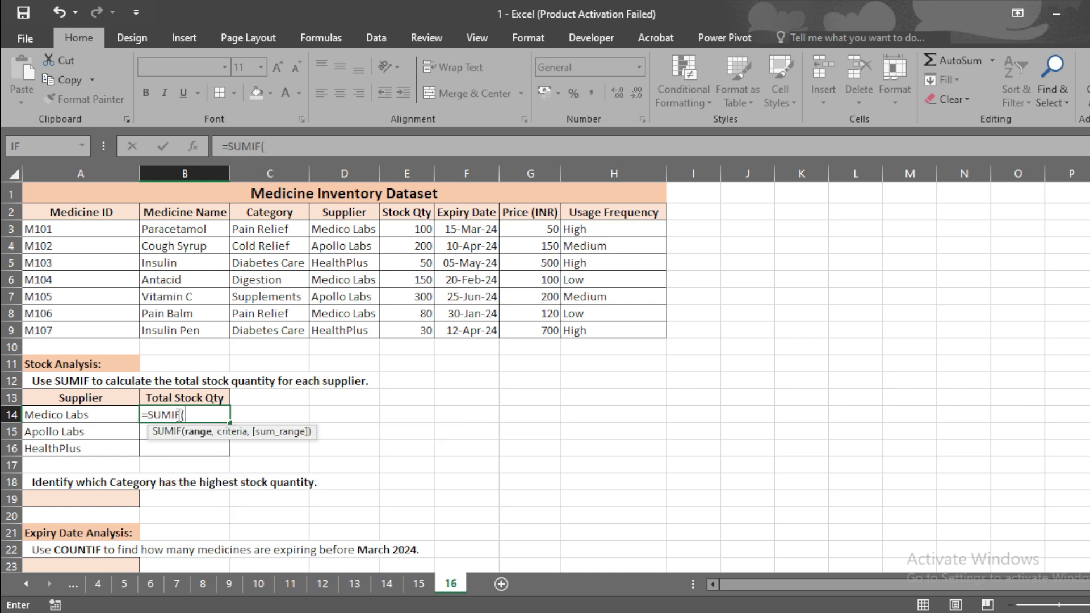
left_click(347, 230)
left_click_drag(347, 230, 358, 330)
type(",")
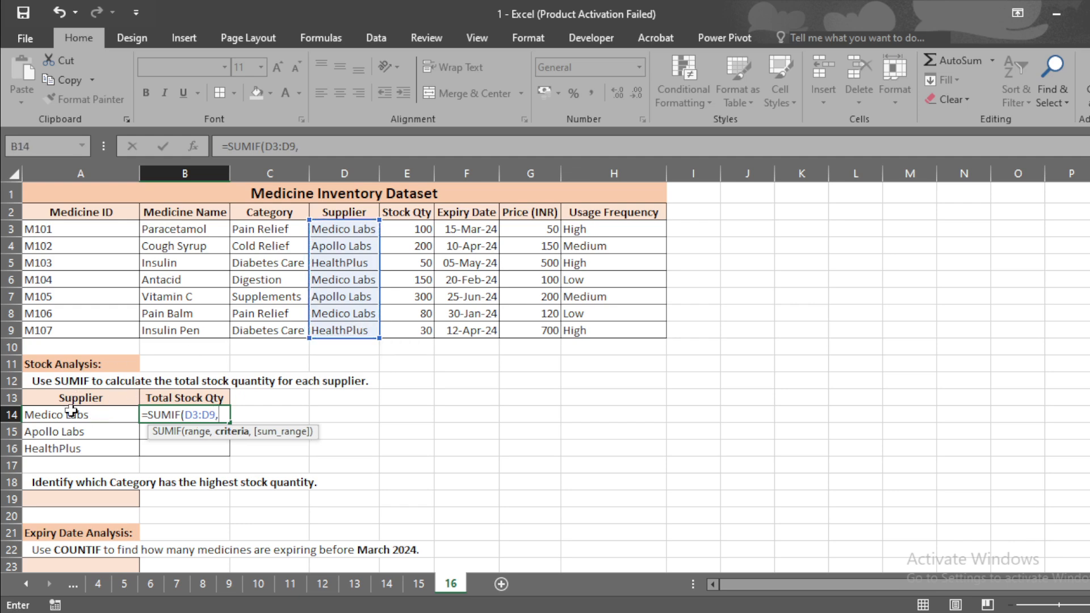
left_click(71, 410)
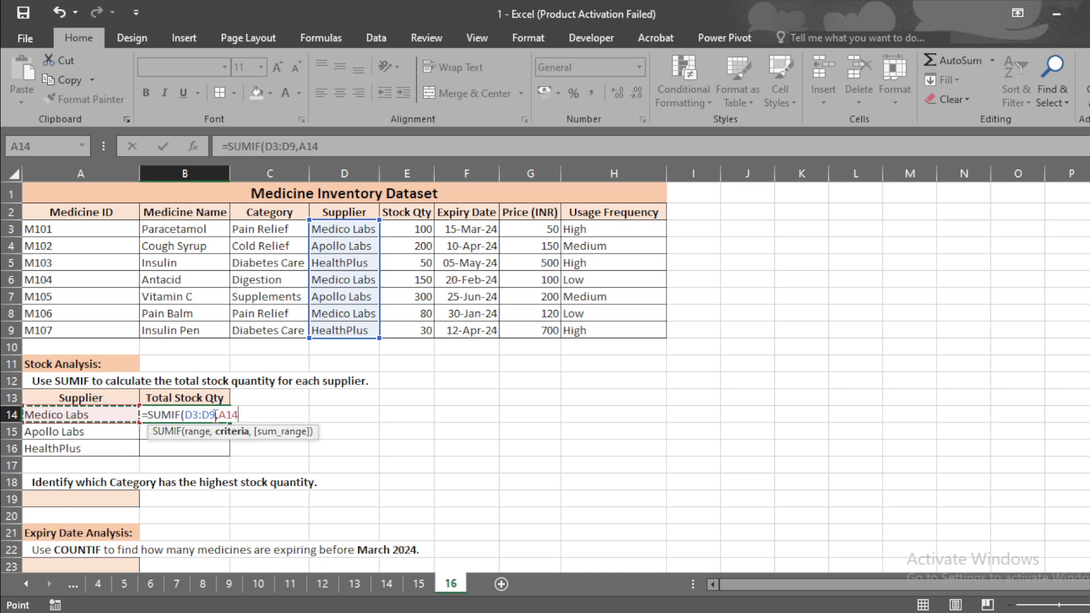
left_click_drag(216, 415, 187, 416)
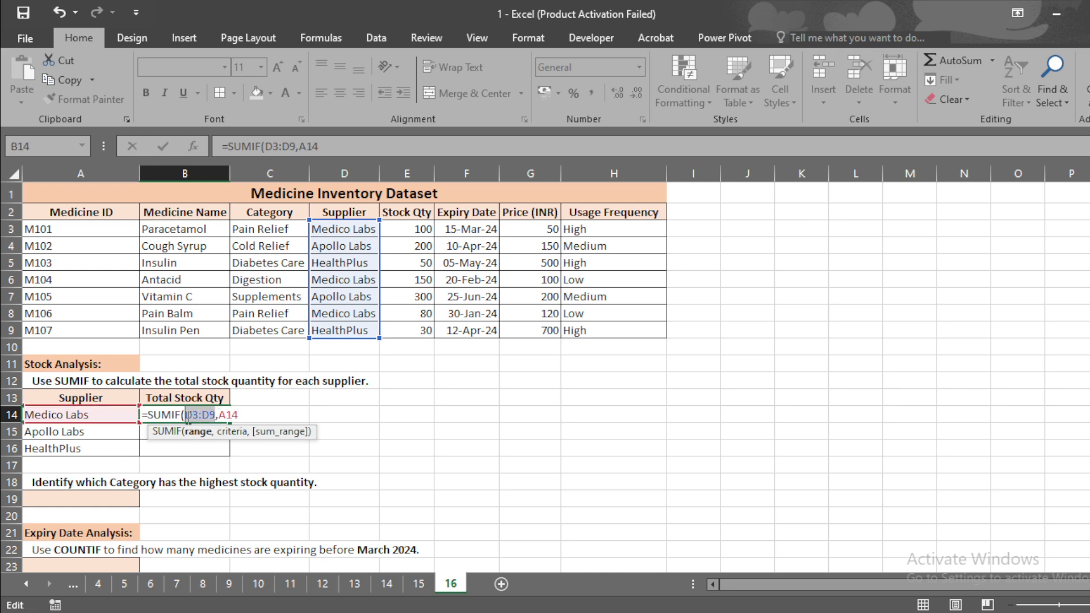
key("F4")
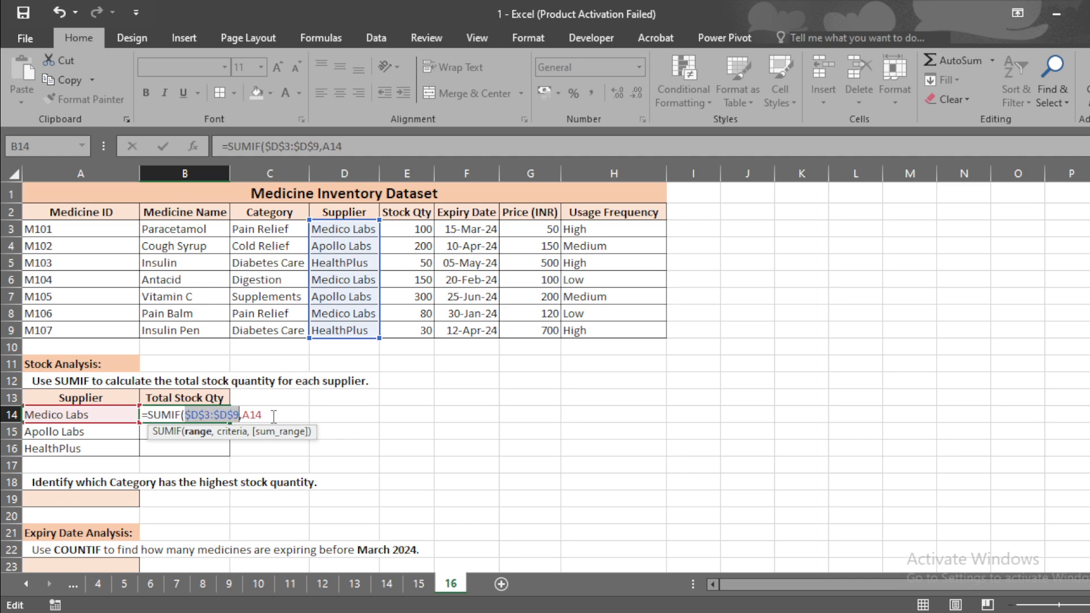
Complete the SUMIF with the absolute sum range $E$3:$E$9 and enter the formula
left_click(274, 417)
type(",")
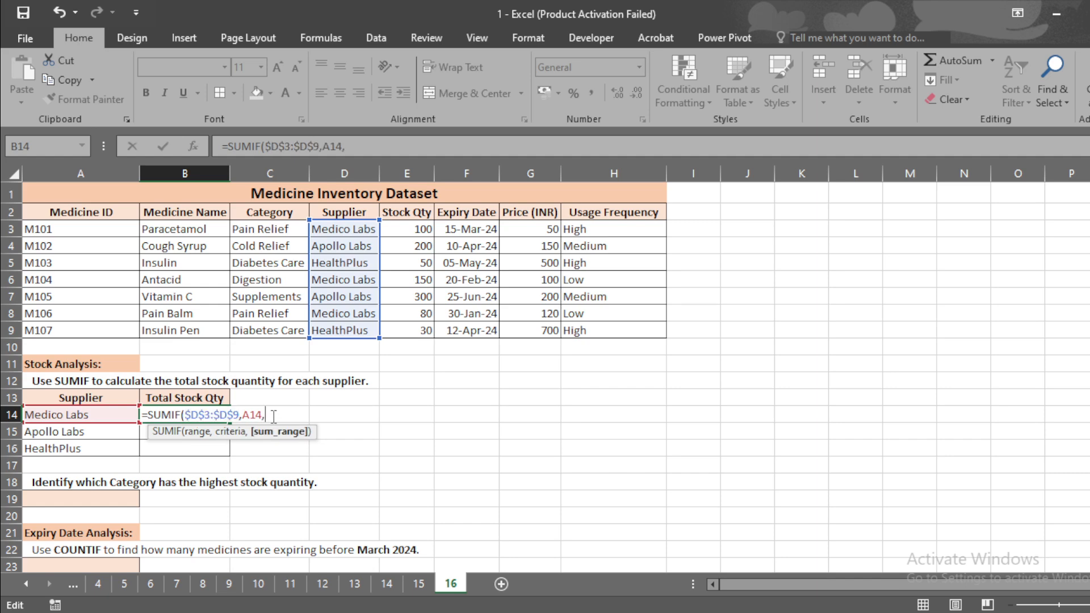
left_click_drag(421, 227, 425, 329)
left_click_drag(292, 415, 267, 415)
key("F4")
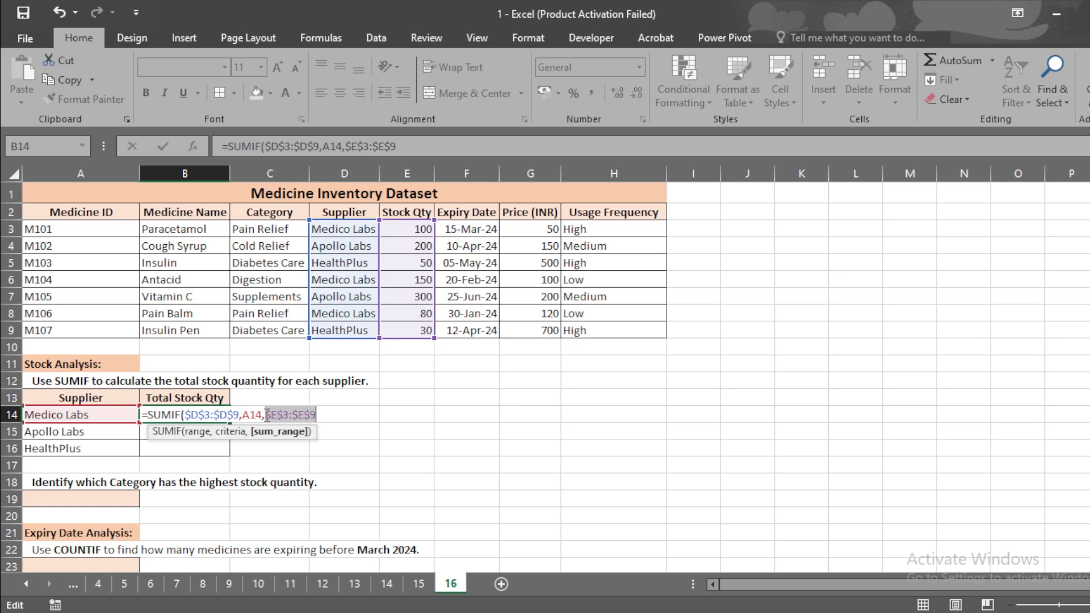
key("BackSpace")
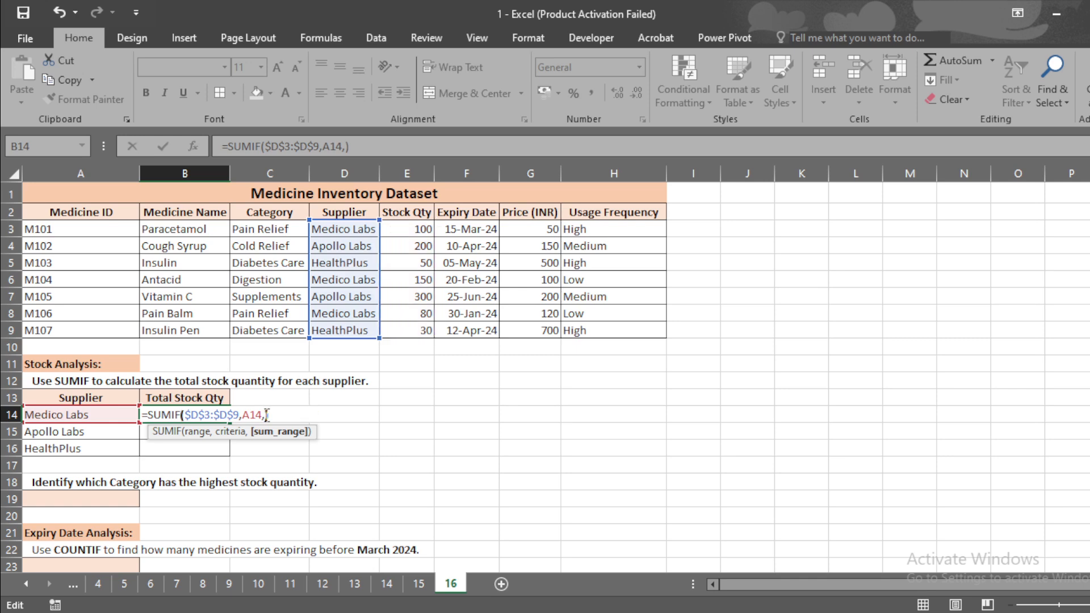
key("ctrl+z")
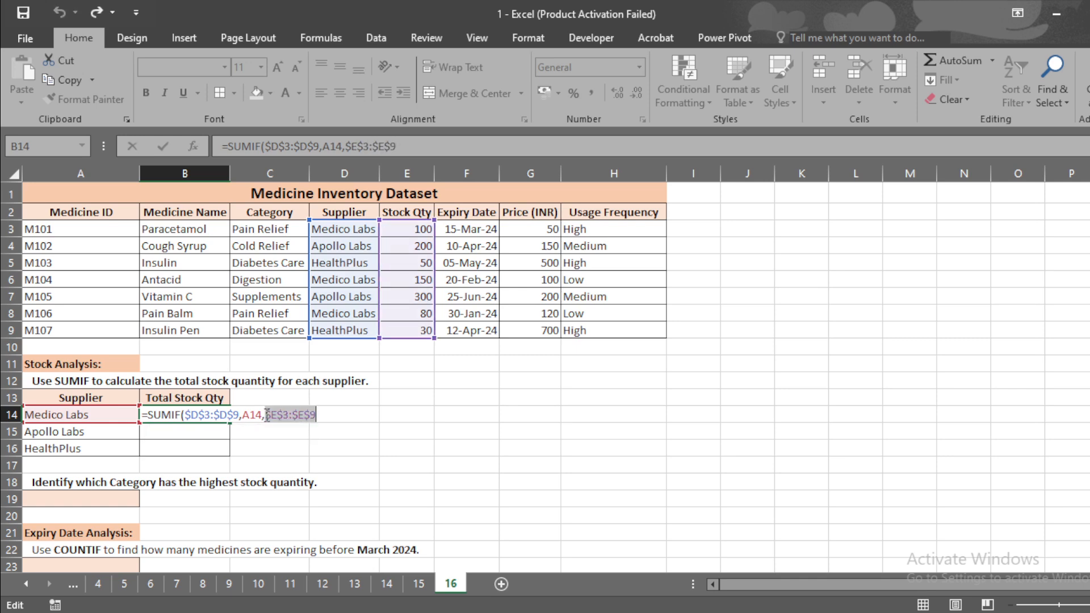
left_click(328, 416)
type(")")
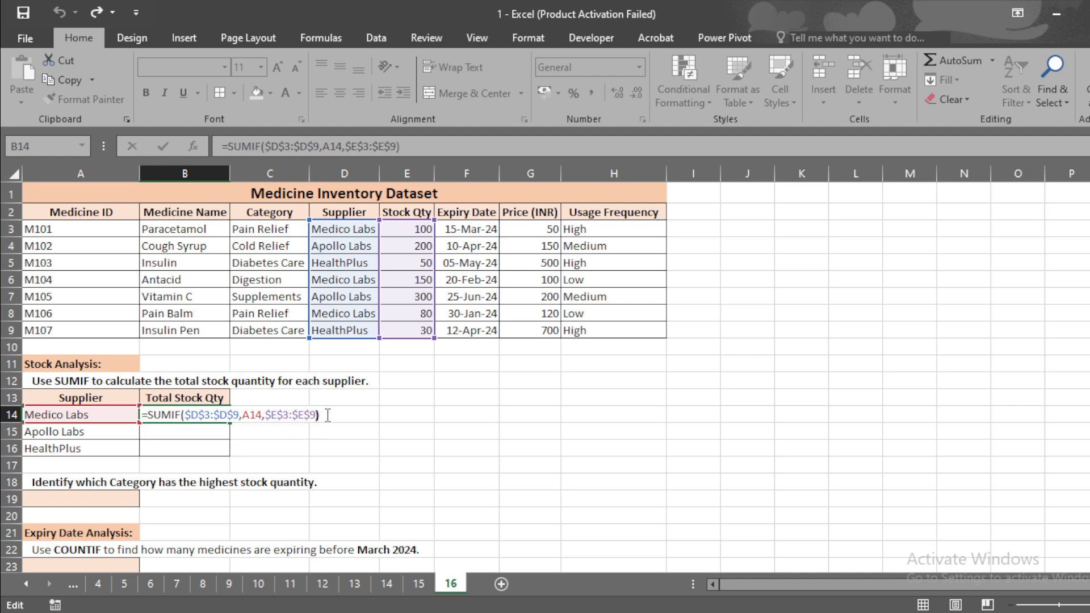
key("Return")
Fill the B14 SUMIF formula down through B16 for the other suppliers
left_click(216, 415)
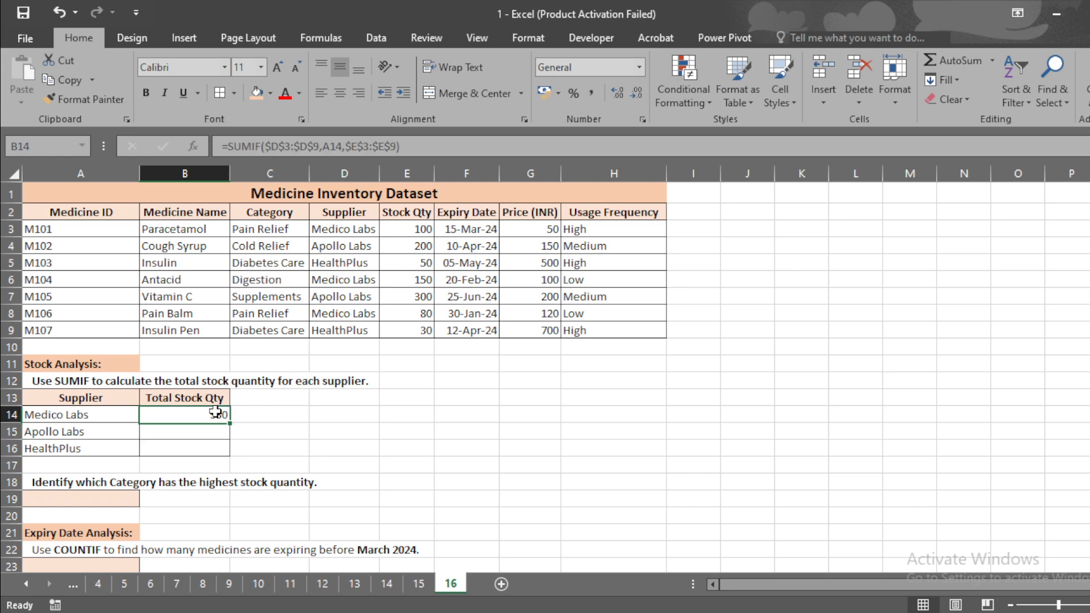
left_click_drag(230, 426, 230, 454)
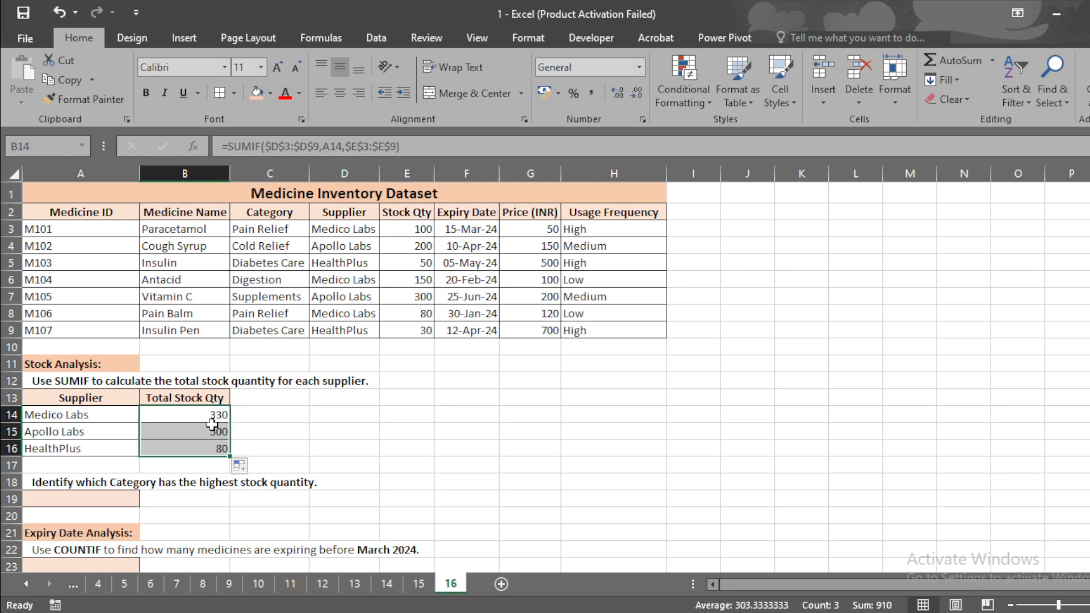
Inspect the copied formulas and supplier criteria in rows 15 and 16
left_click(210, 432)
left_click(89, 433)
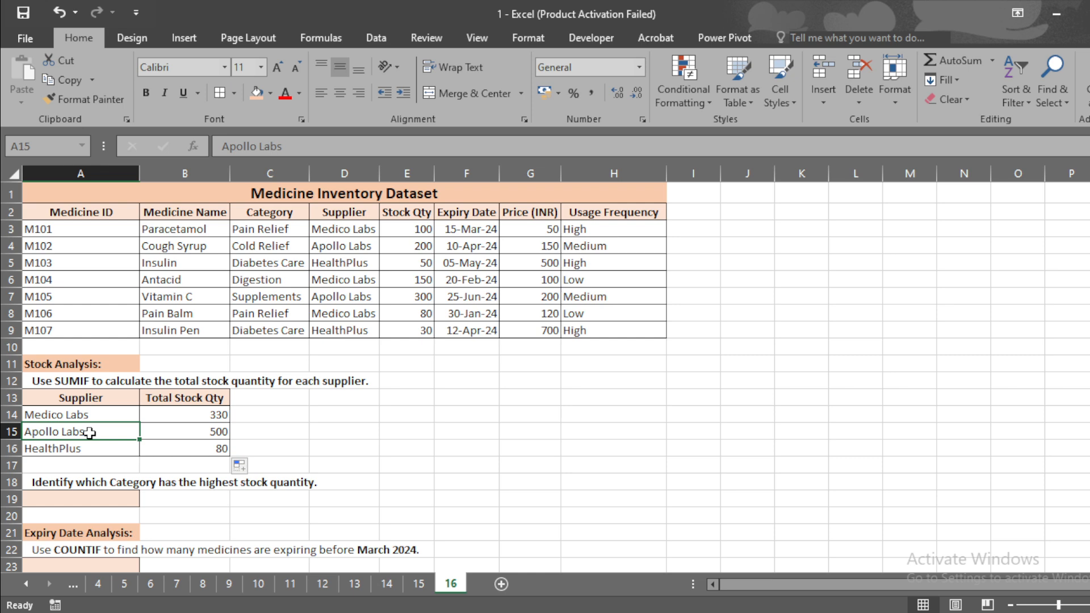
key("shift+space")
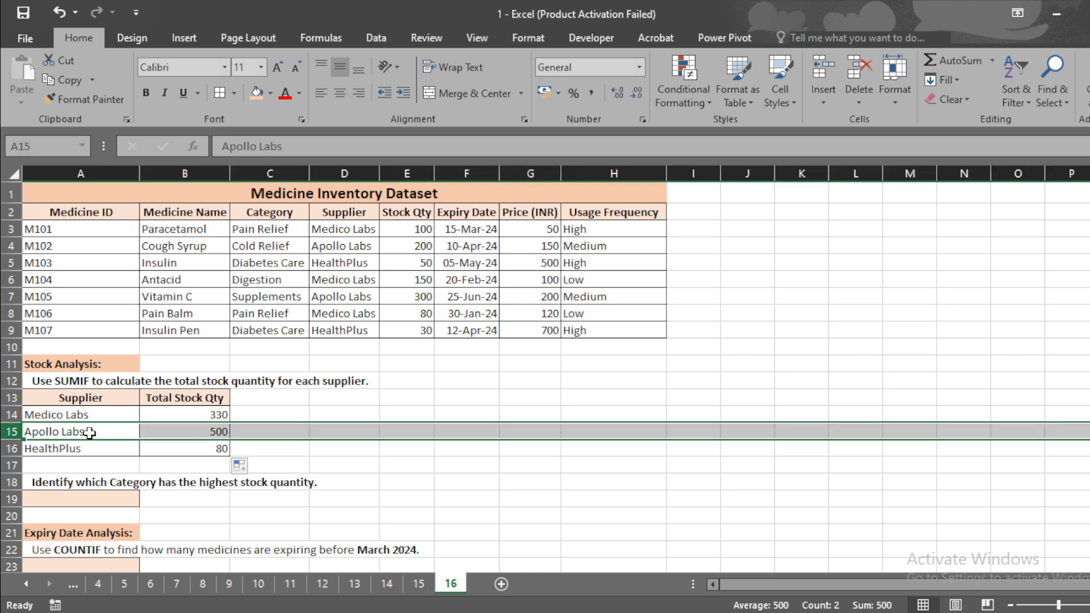
left_click(211, 431)
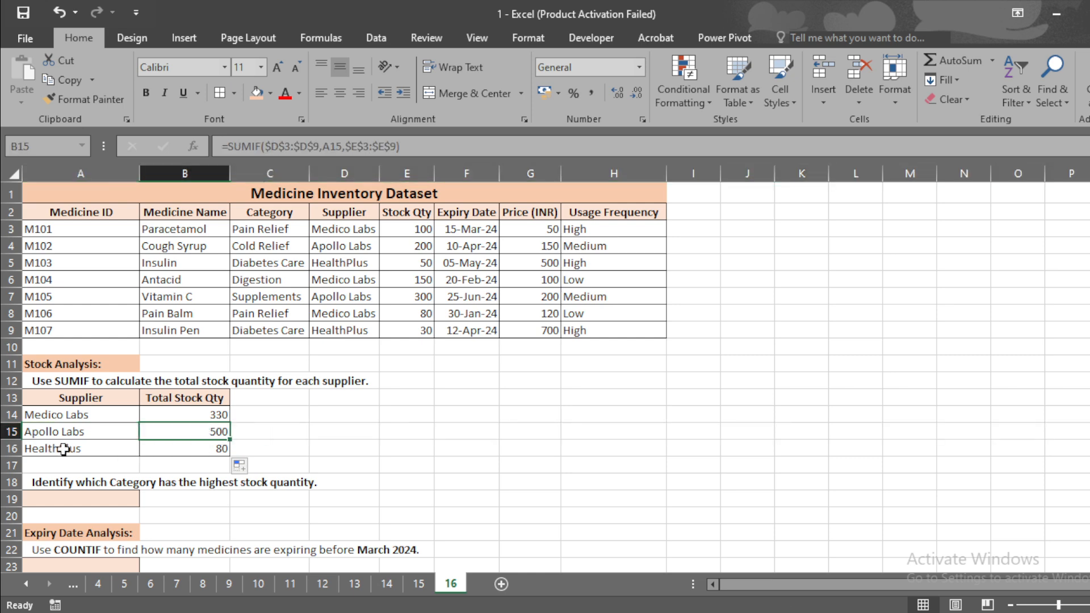
left_click(62, 448)
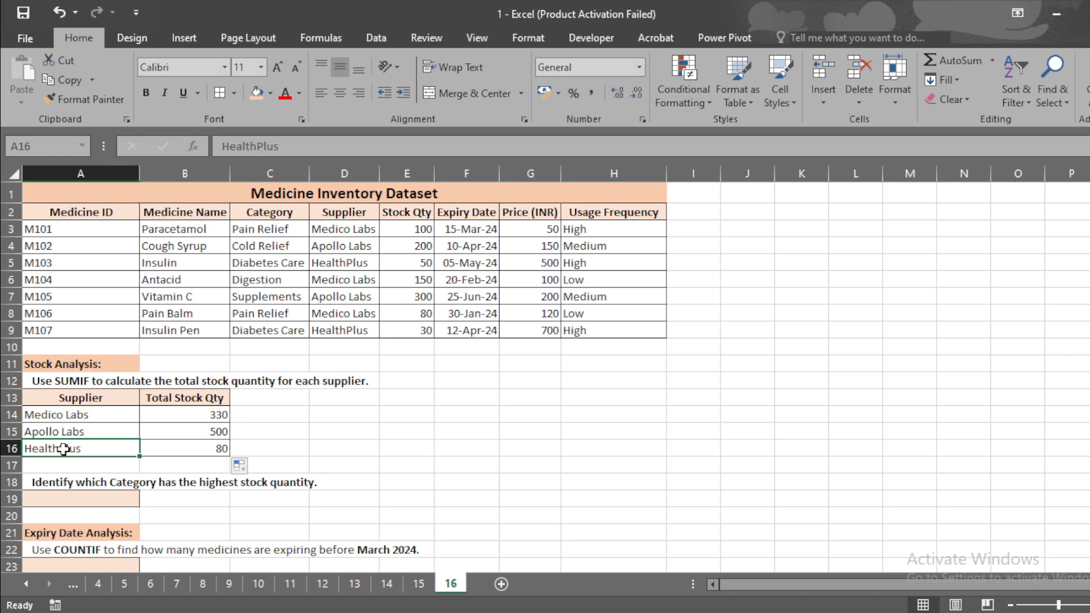
left_click(196, 449)
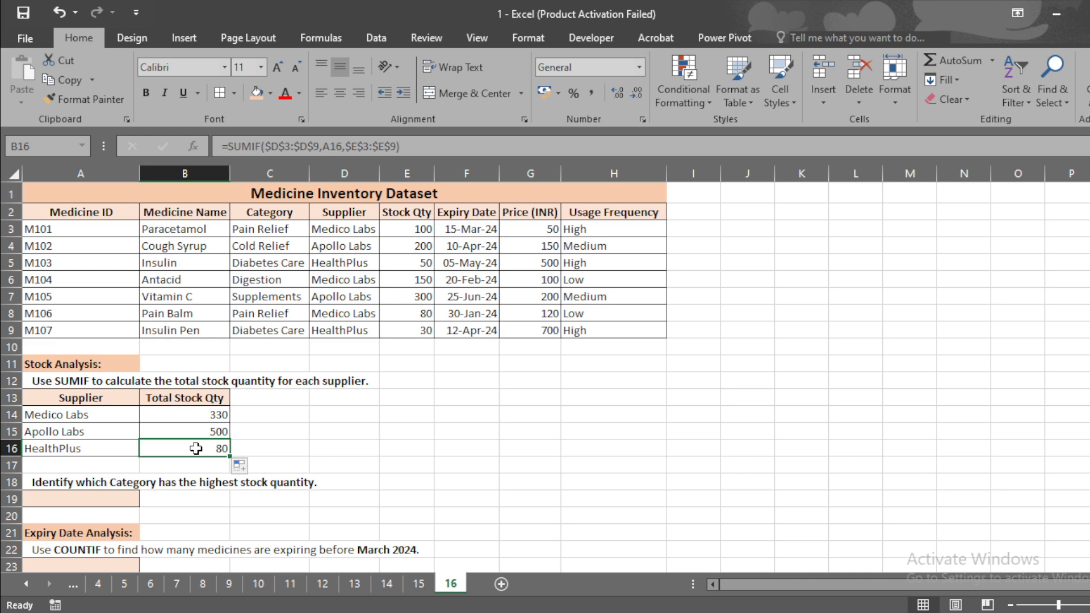
left_click_drag(196, 448, 152, 433)
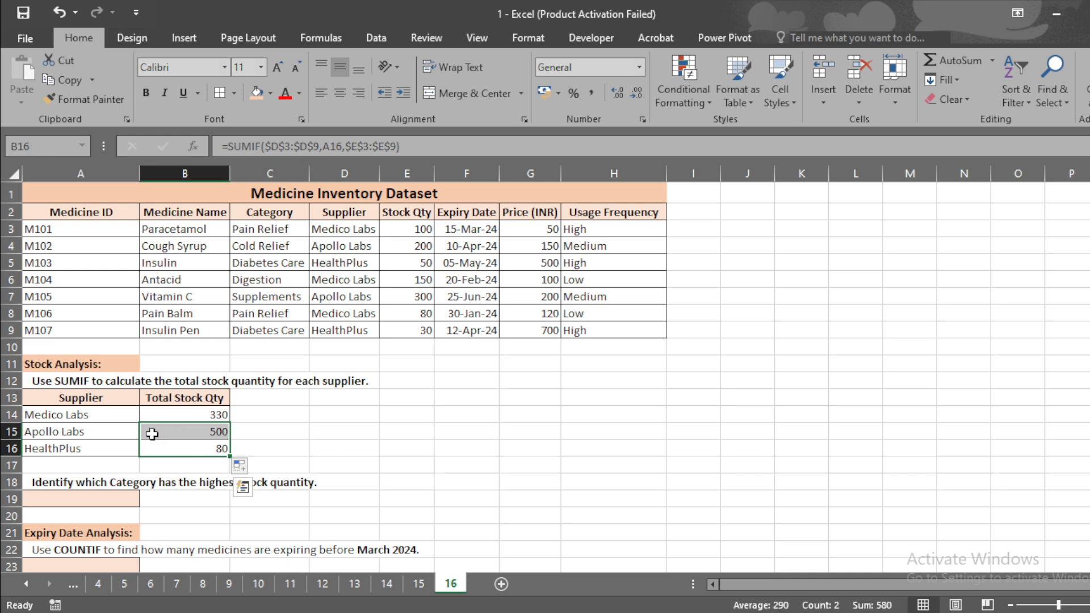
left_click(116, 434)
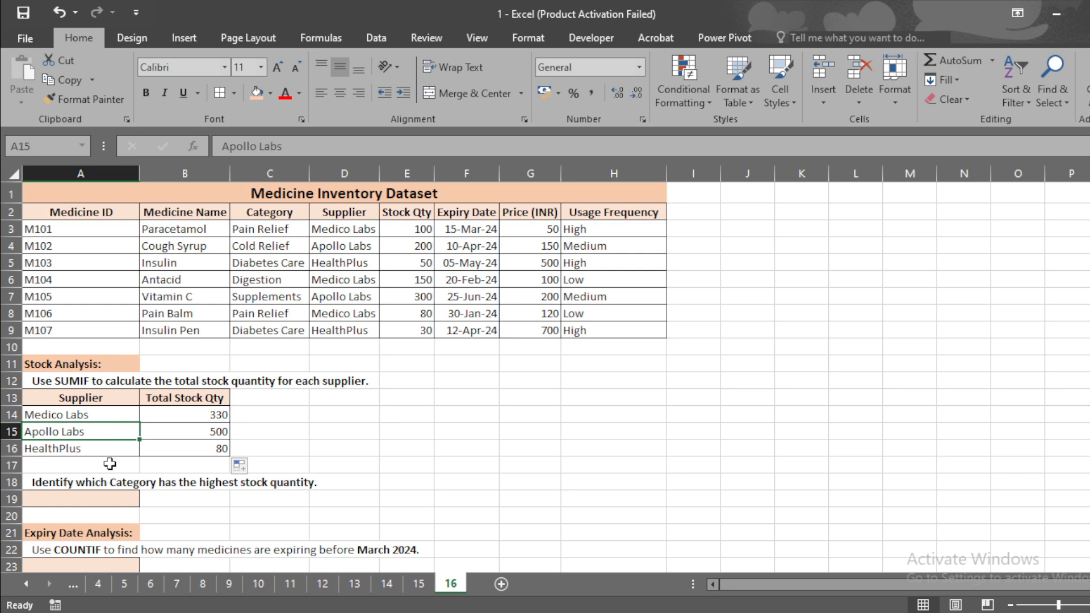
Begin an INDEX formula in A19 using the Category range C3:C9 as the array
left_click(86, 497)
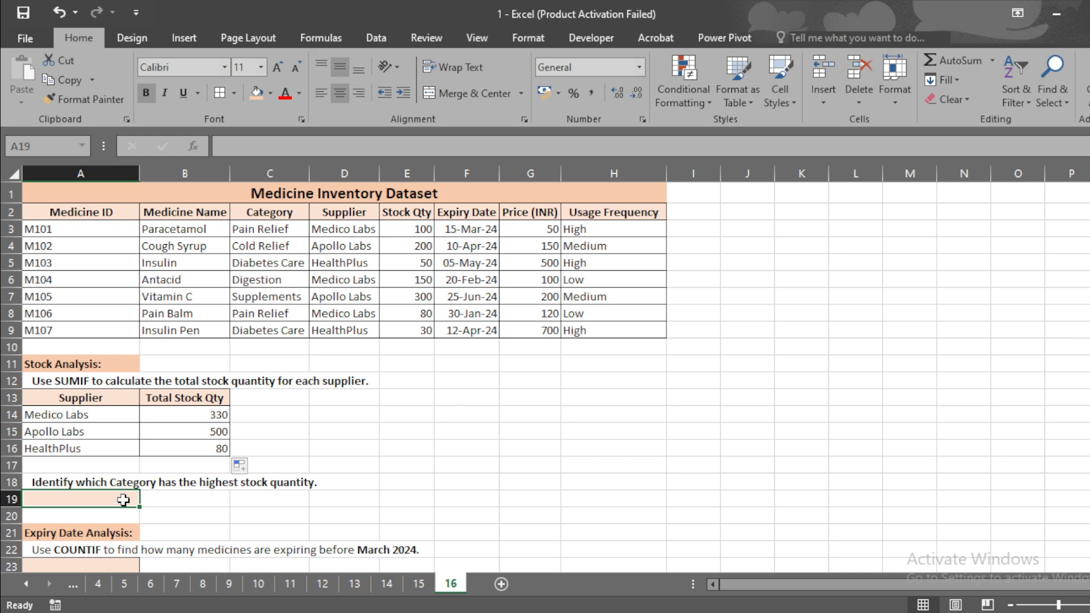
type("=")
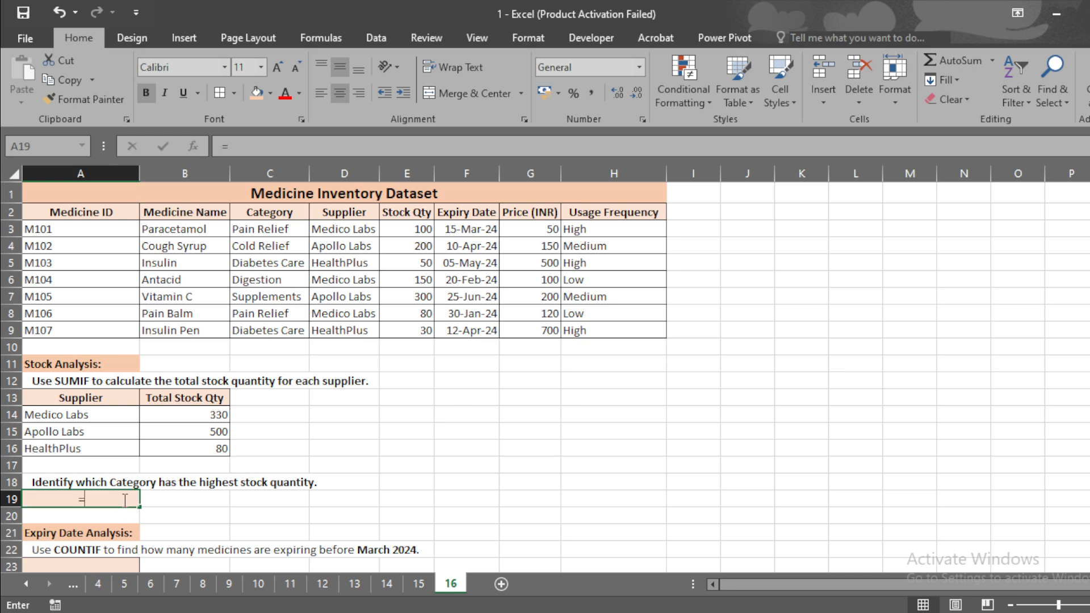
type("index")
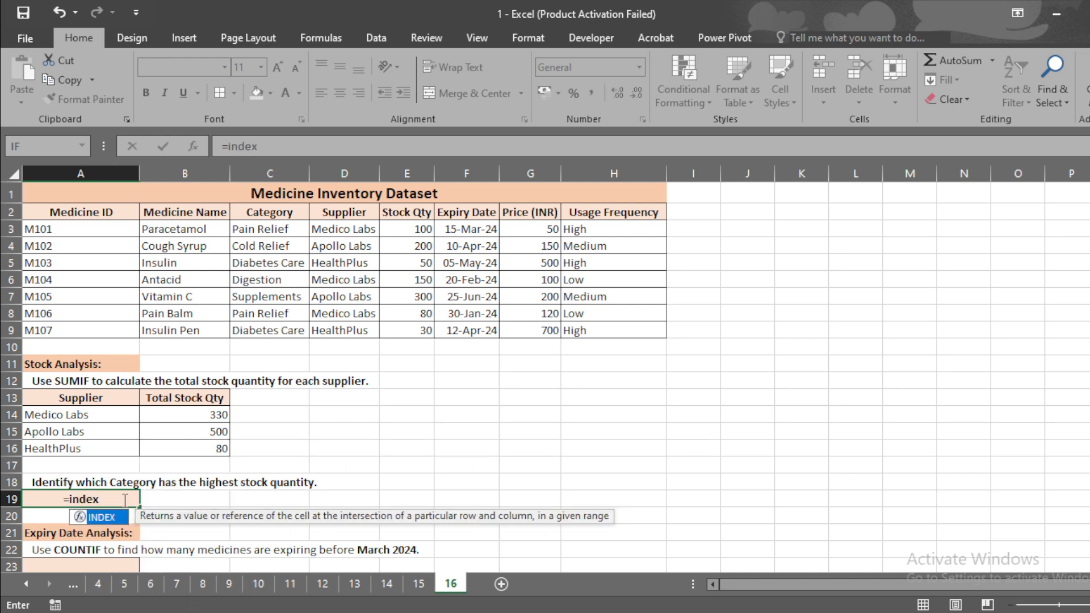
key("Tab")
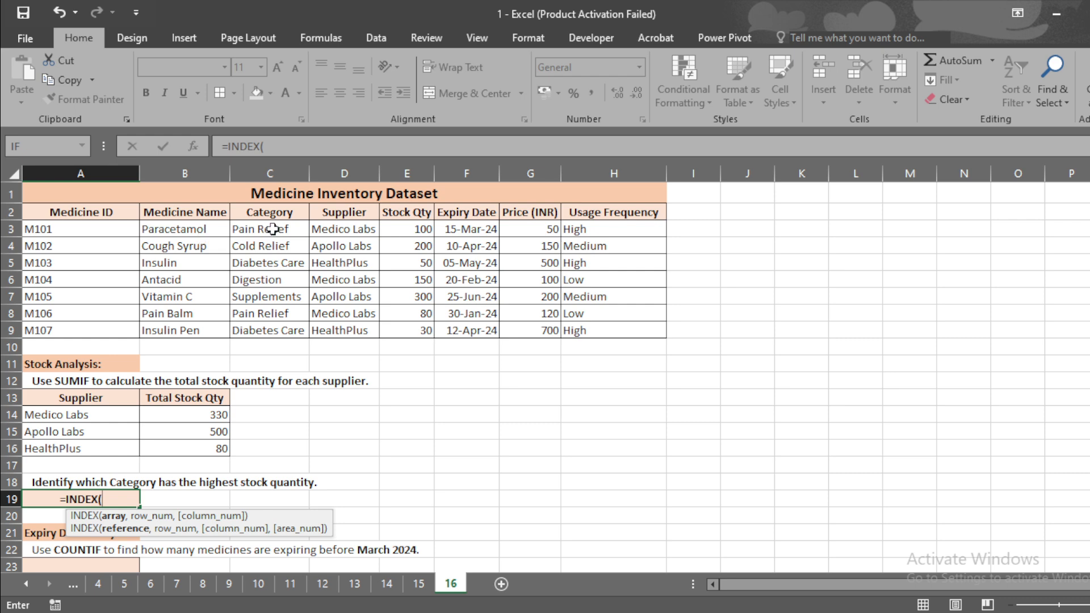
left_click_drag(272, 229, 291, 328)
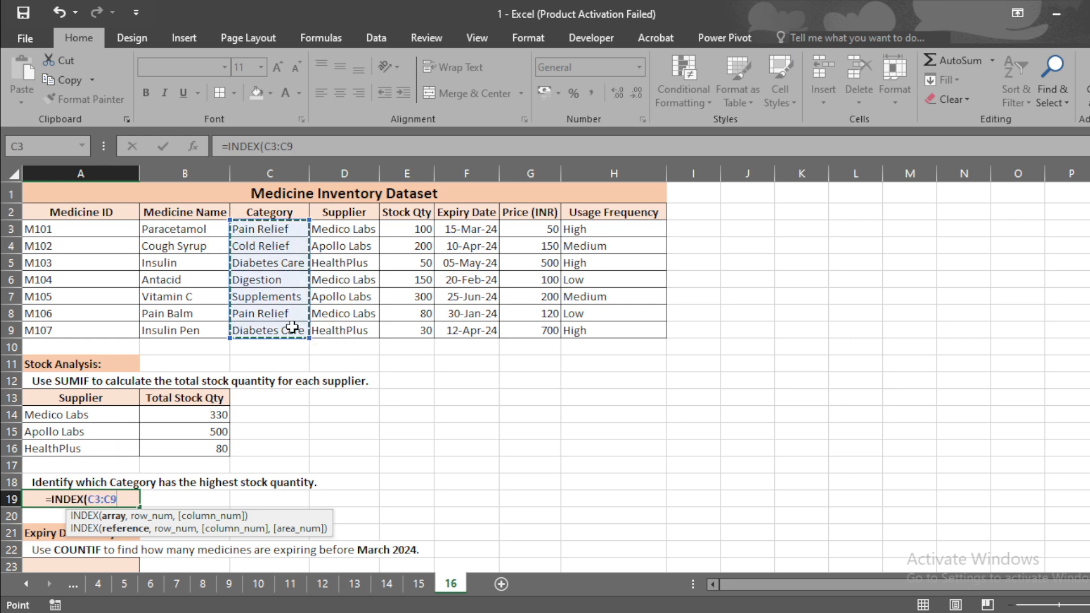
type(",")
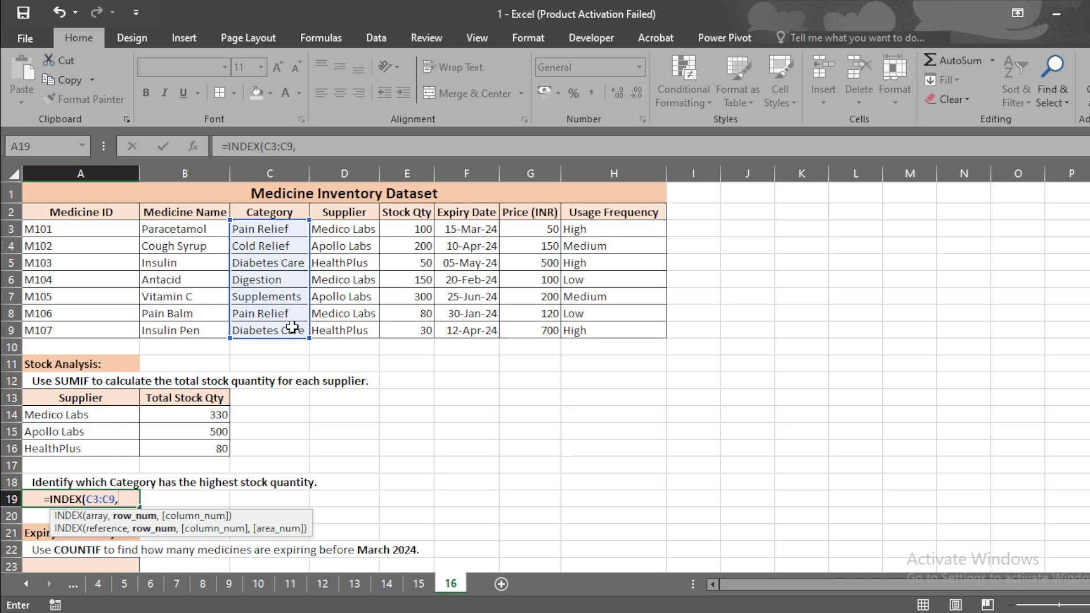
type(",")
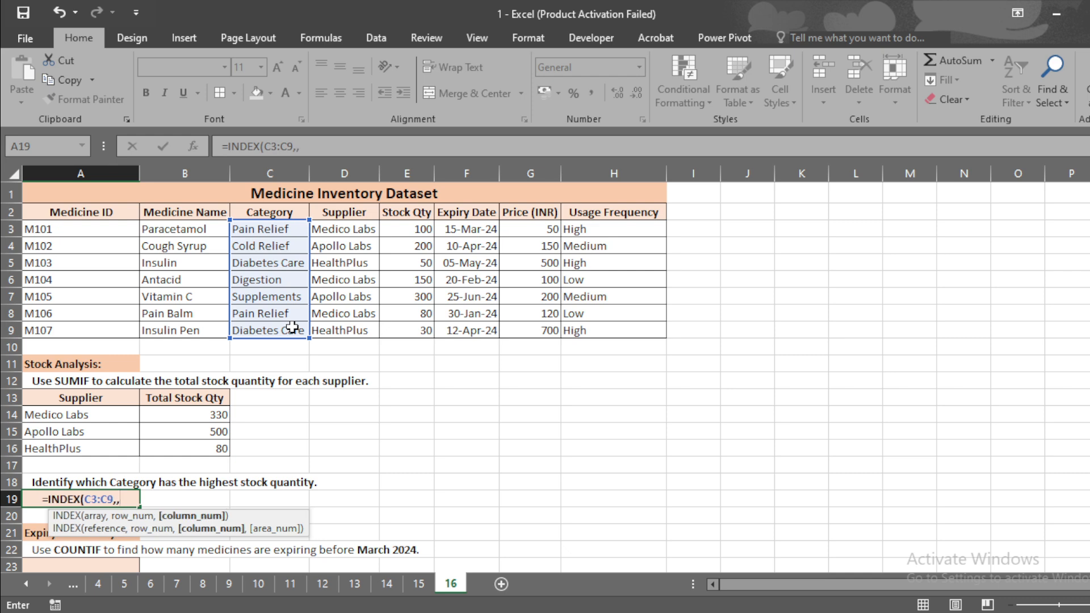
Continue the INDEX formula in A19 with a nested MATCH whose lookup value is MAX(E3:E9)
key("BackSpace")
type("match")
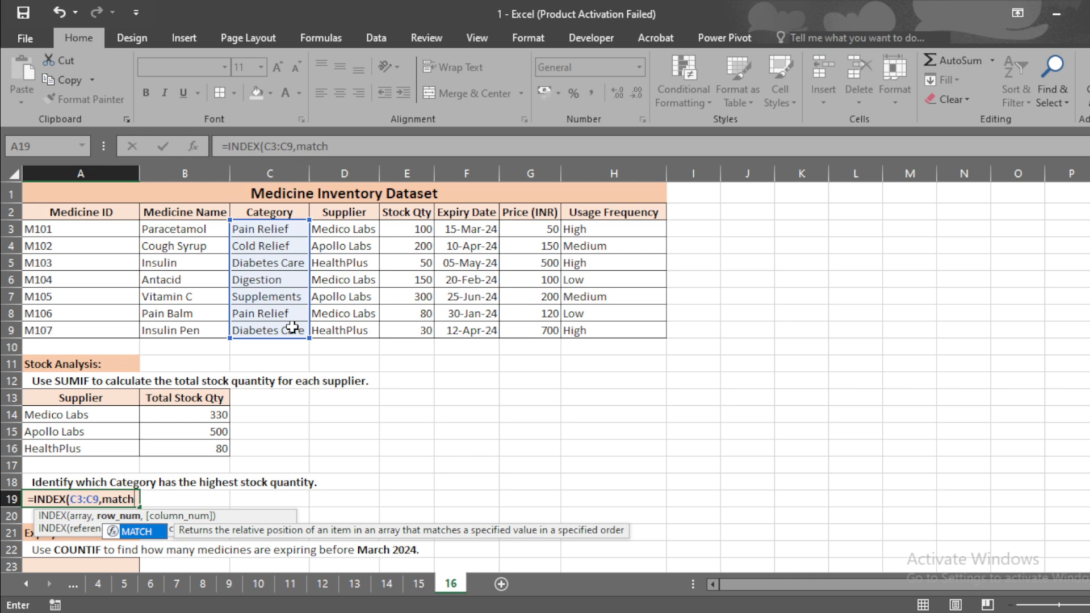
key("Tab")
type("max")
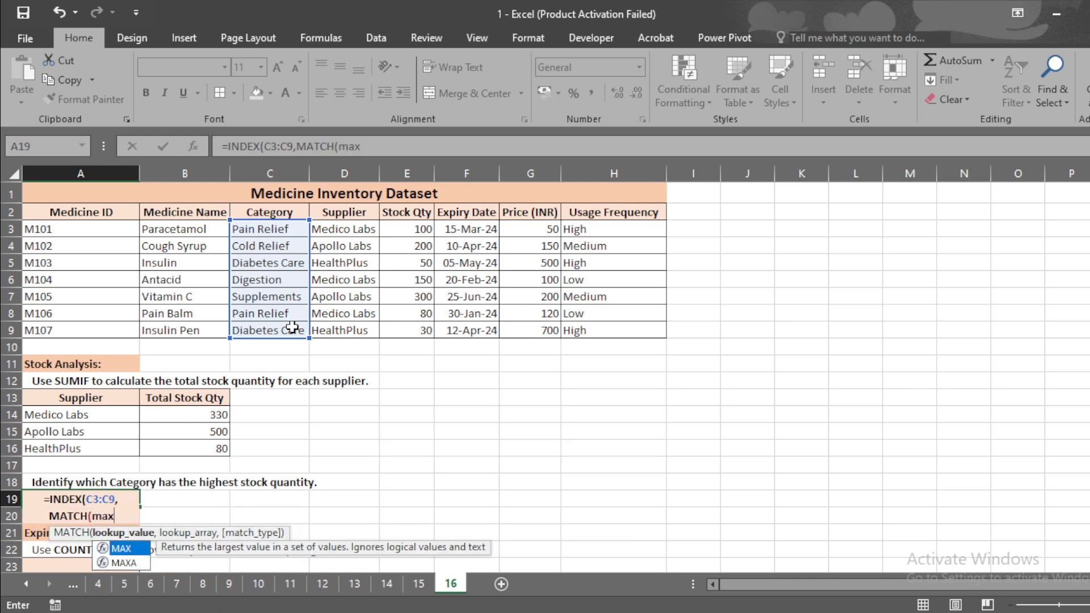
key("Tab")
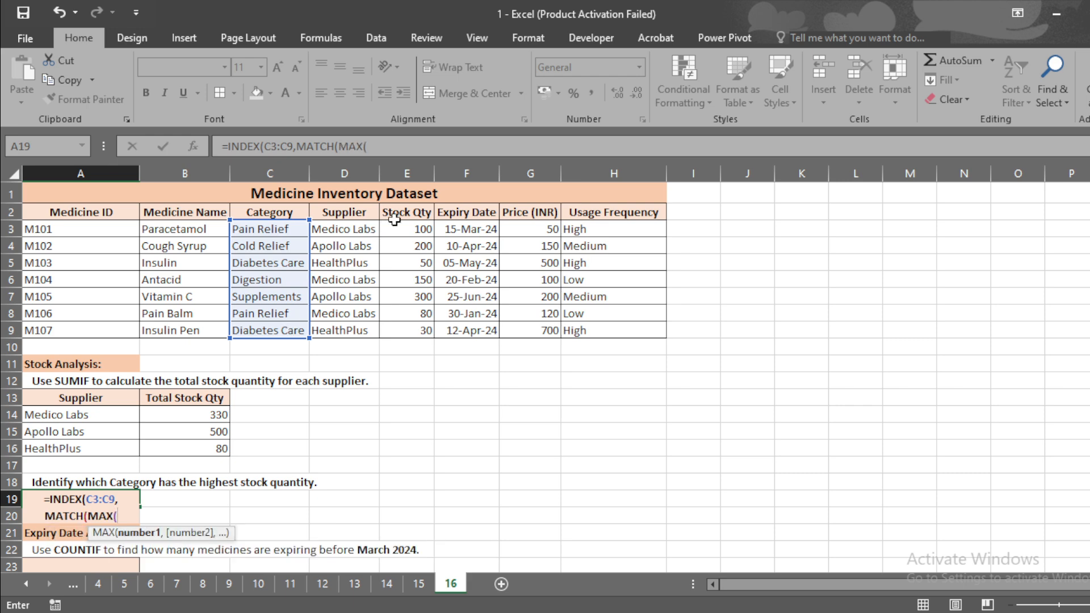
left_click_drag(418, 228, 420, 327)
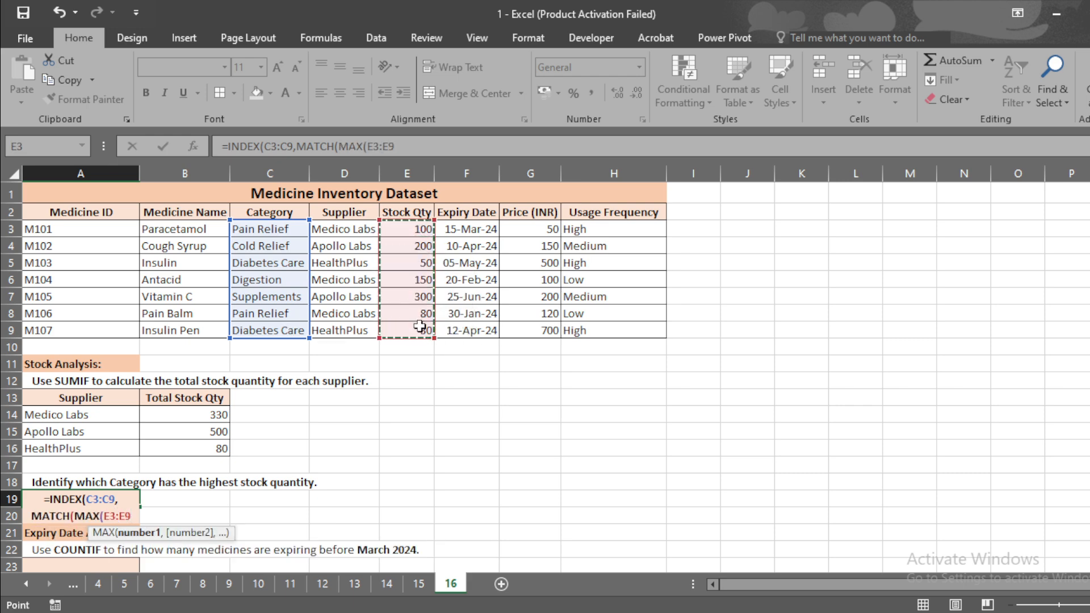
type("),")
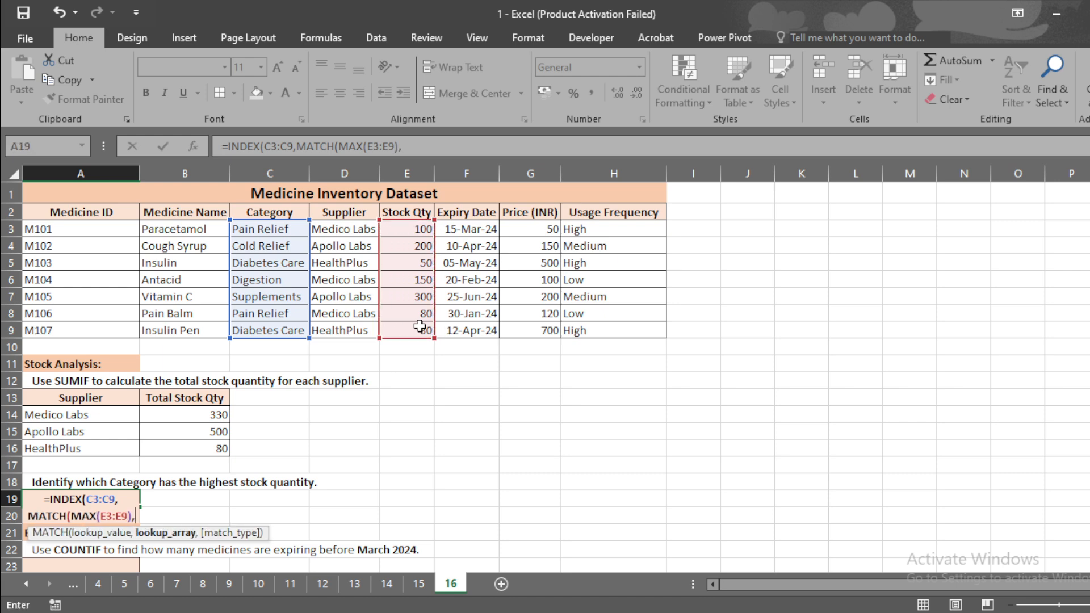
Finish the MATCH with lookup array E3:E9 and match type 0, close both functions and enter the formula
left_click_drag(419, 231, 425, 338)
type(",0")
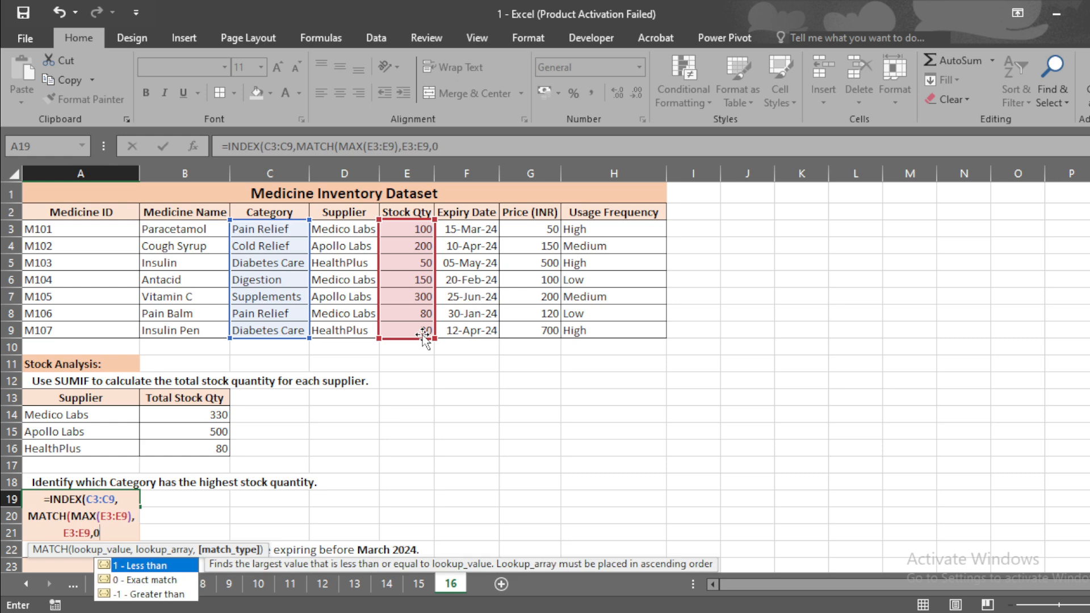
type("))")
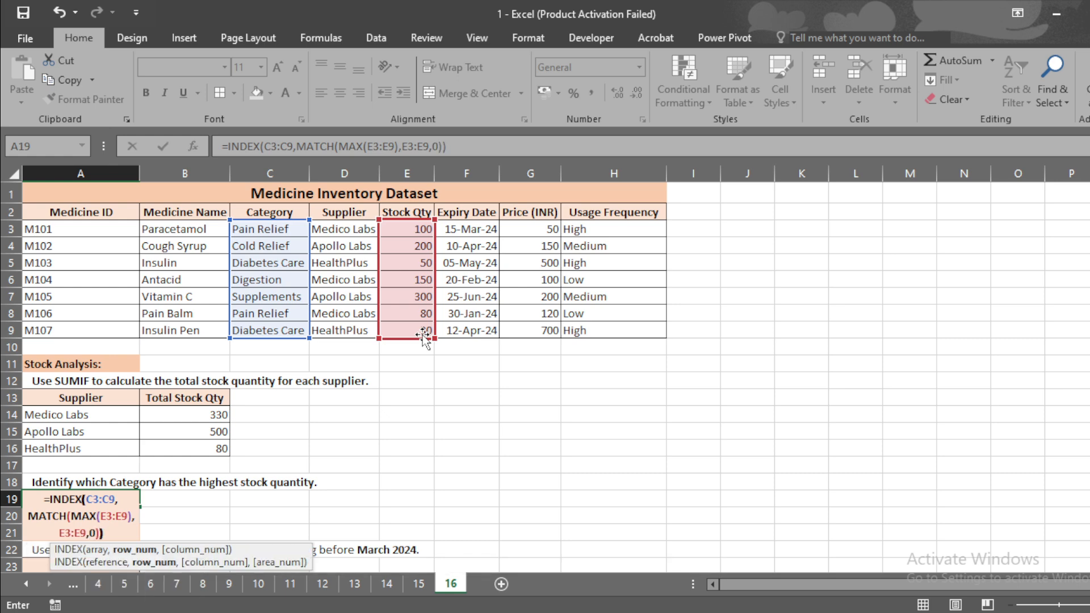
key("Return")
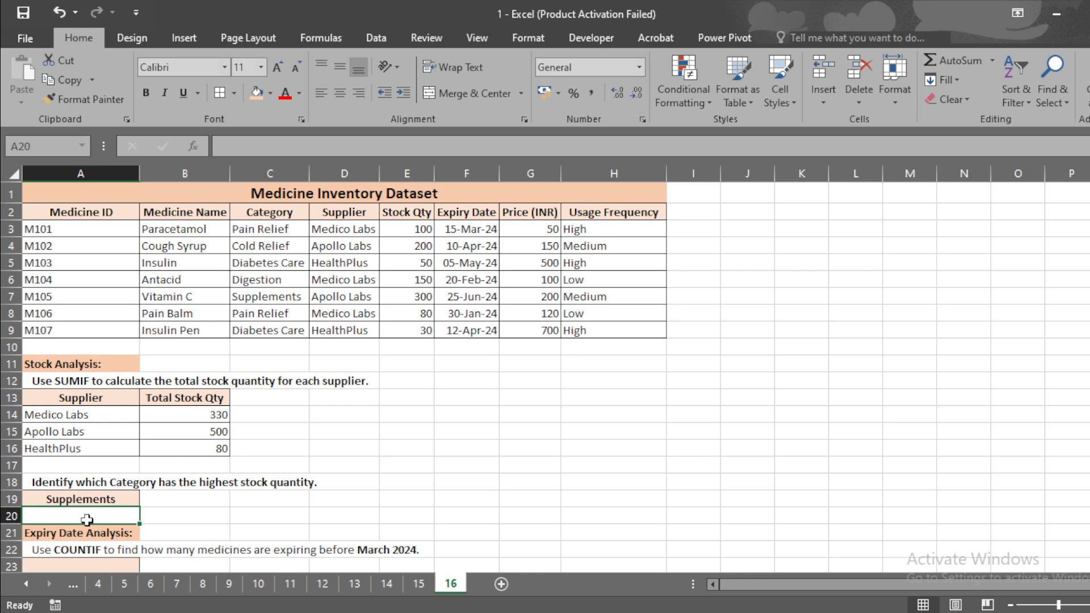
Check the A19 formula against the Supplements row's category and stock quantity in the dataset
left_click(120, 497)
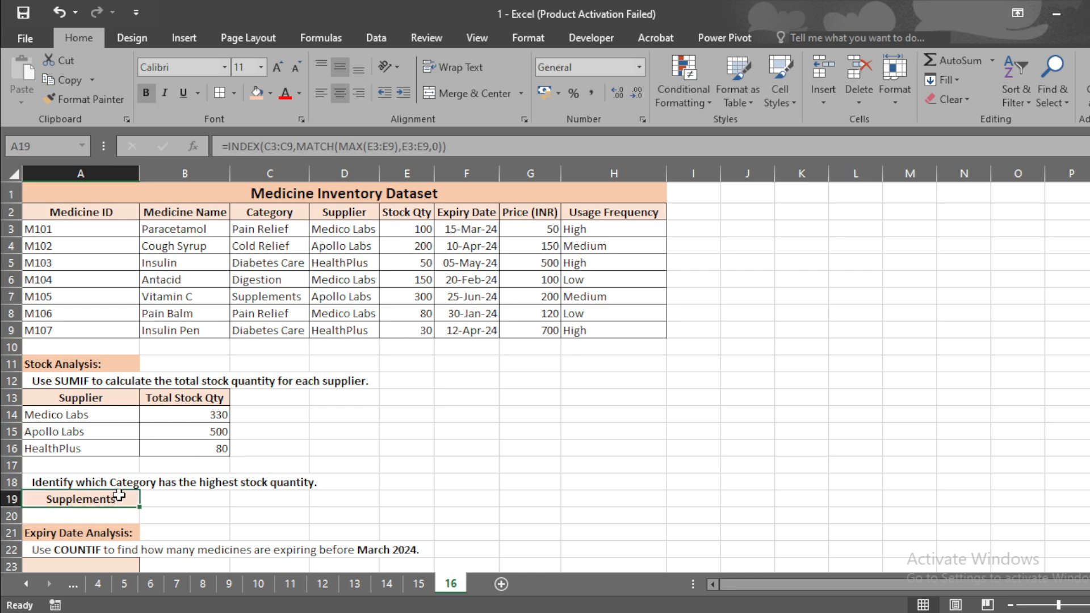
left_click(274, 303)
key("shift+space")
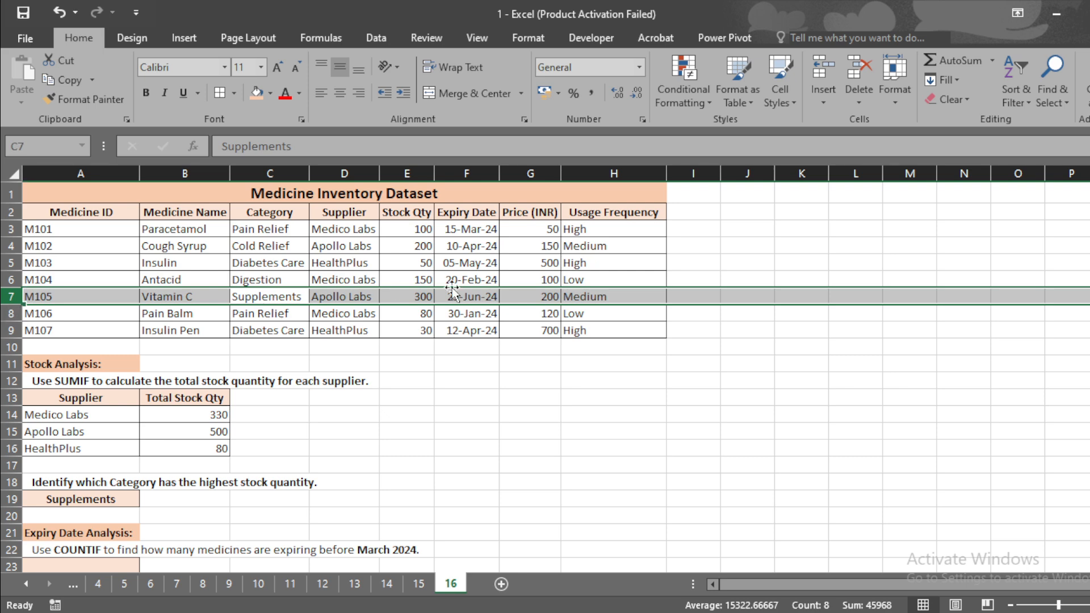
left_click(425, 298)
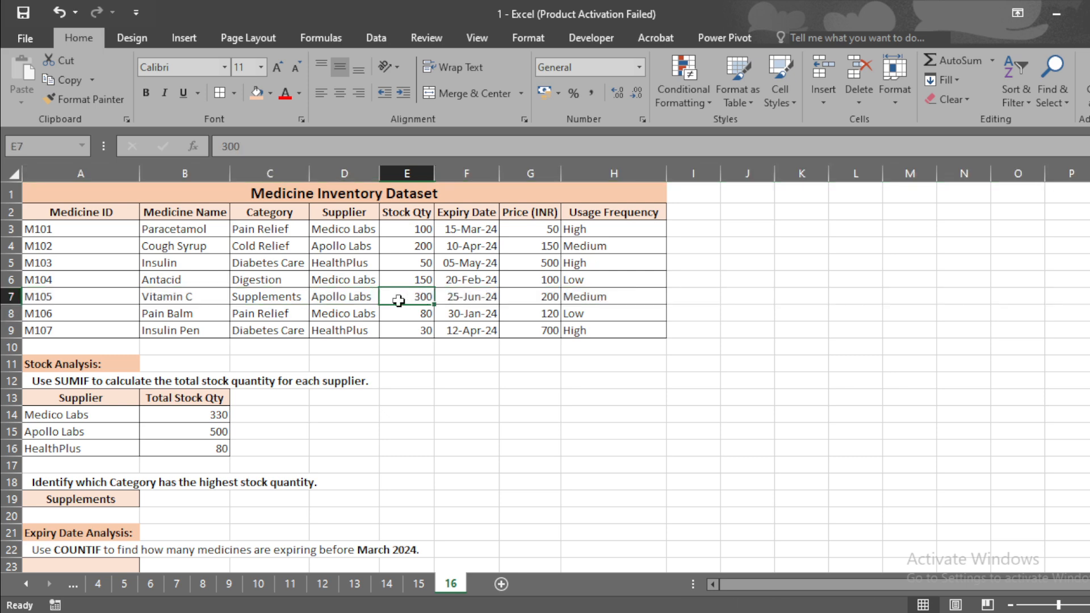
key("shift+space")
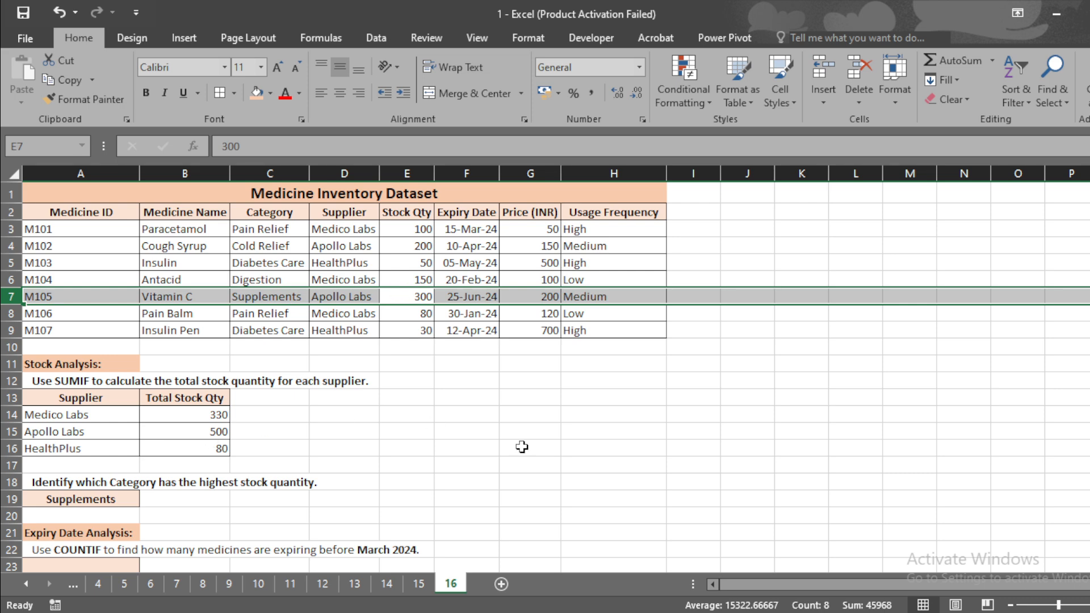
Start a COUNTIF formula in A23 using the Expiry Date range F3:F9 as the range
scroll(545, 375, "down", 2)
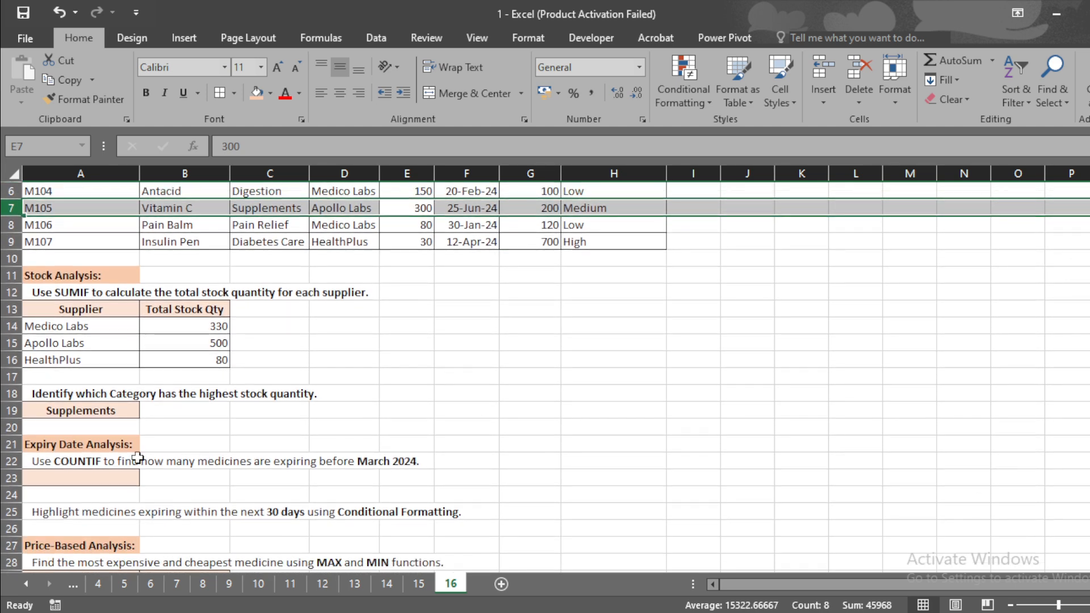
left_click(93, 482)
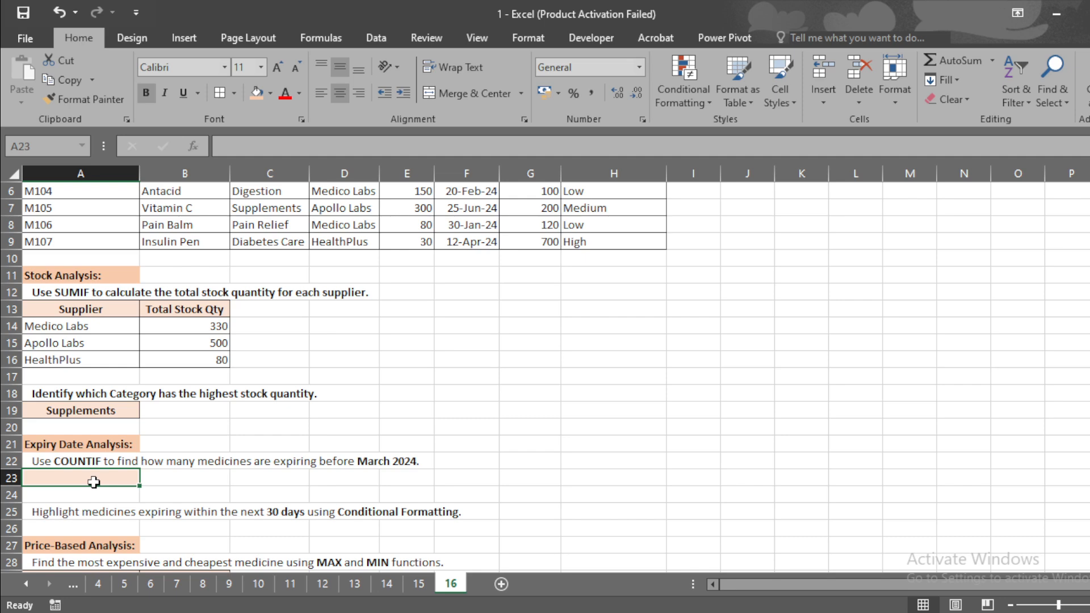
type("=count")
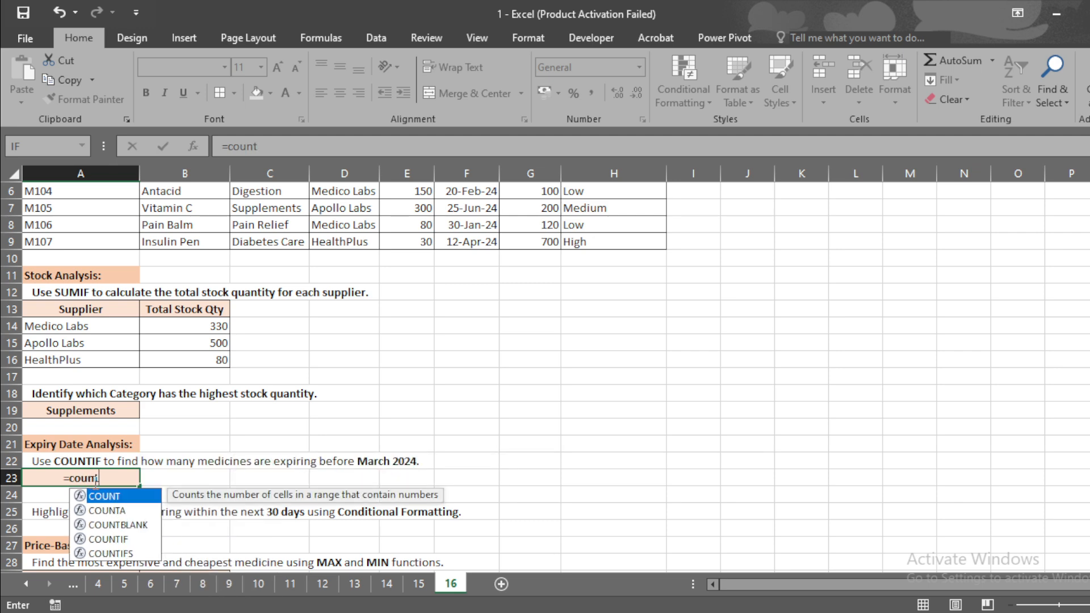
type("if")
key("Tab")
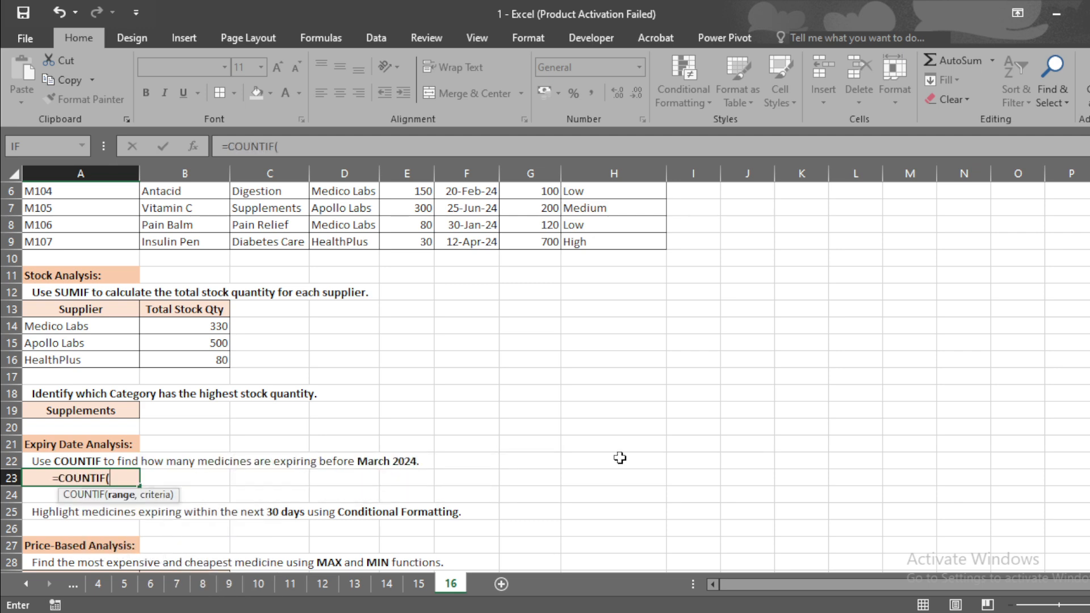
scroll(95, 482, "up", 2)
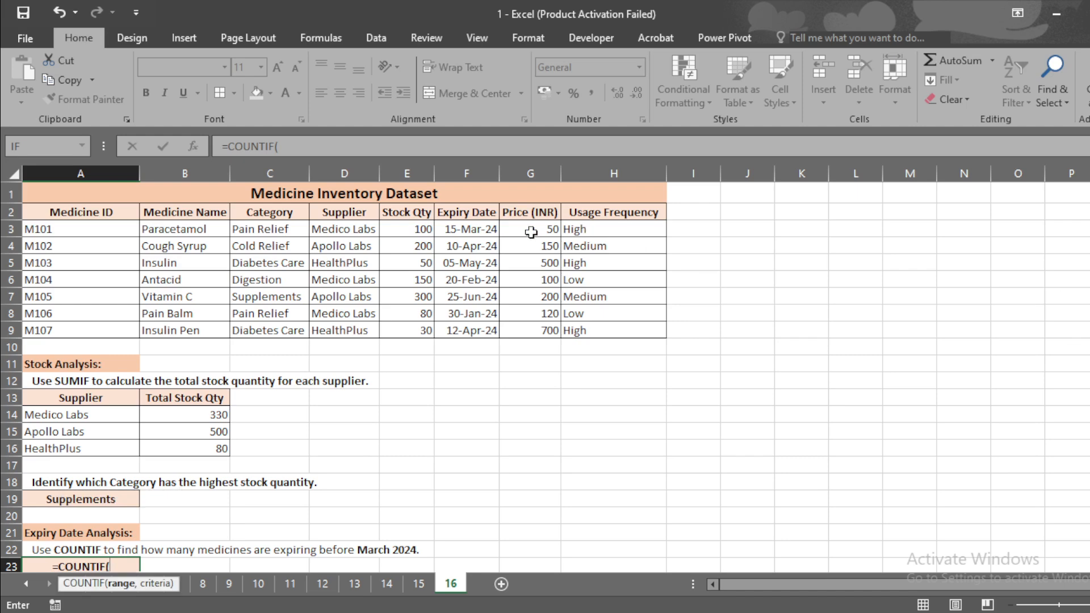
left_click_drag(493, 230, 481, 324)
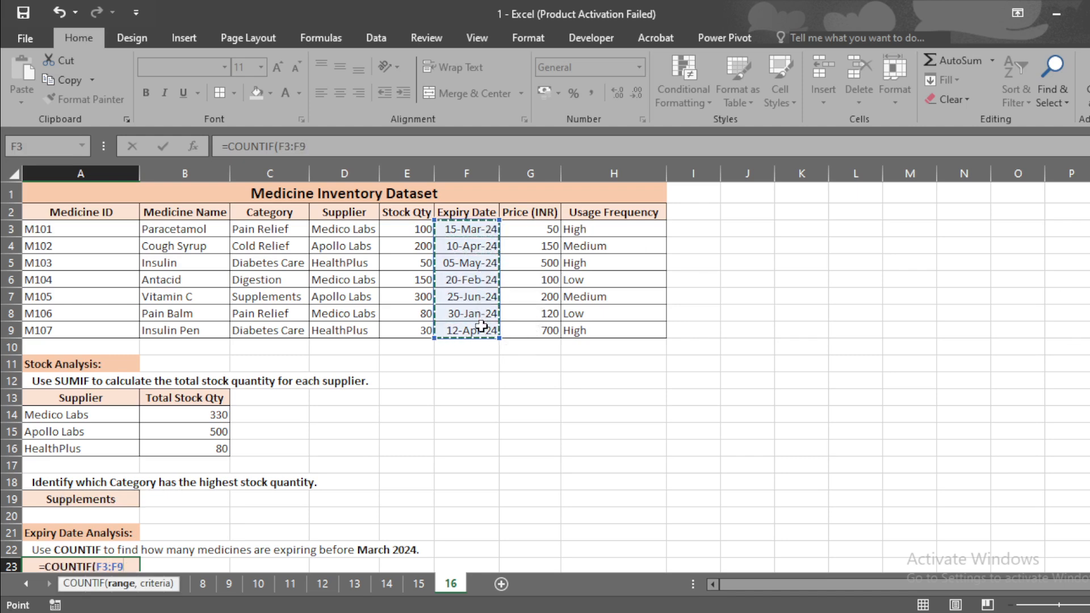
type(",")
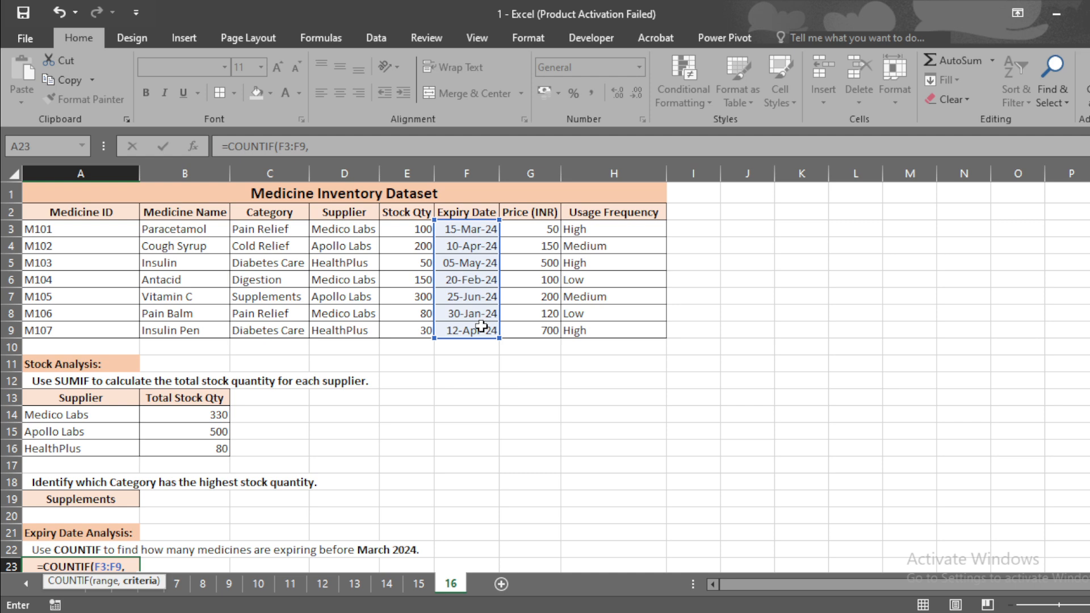
type("\"")
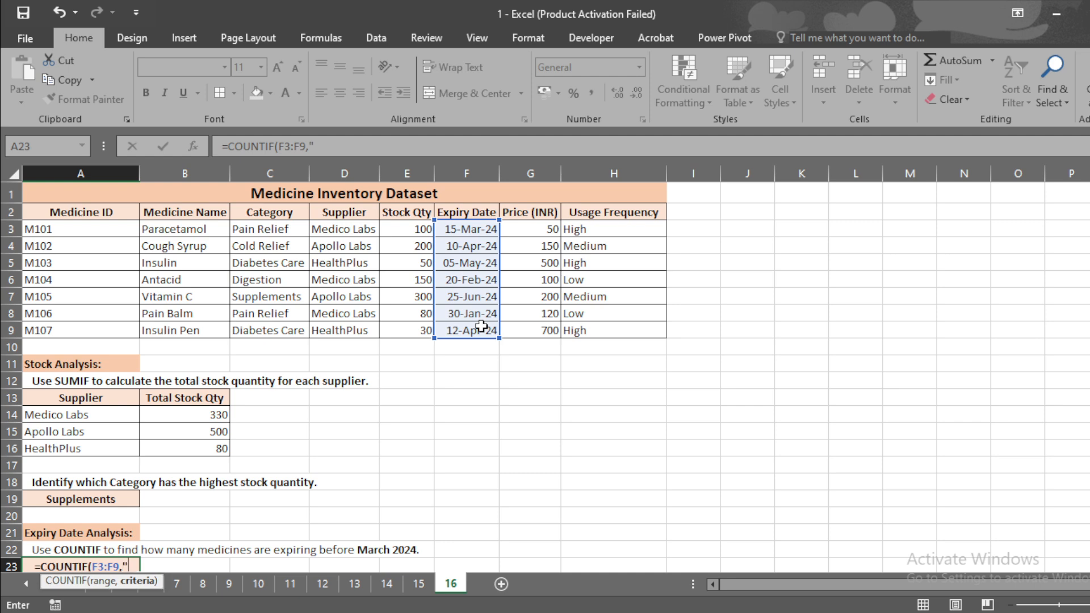
type("<")
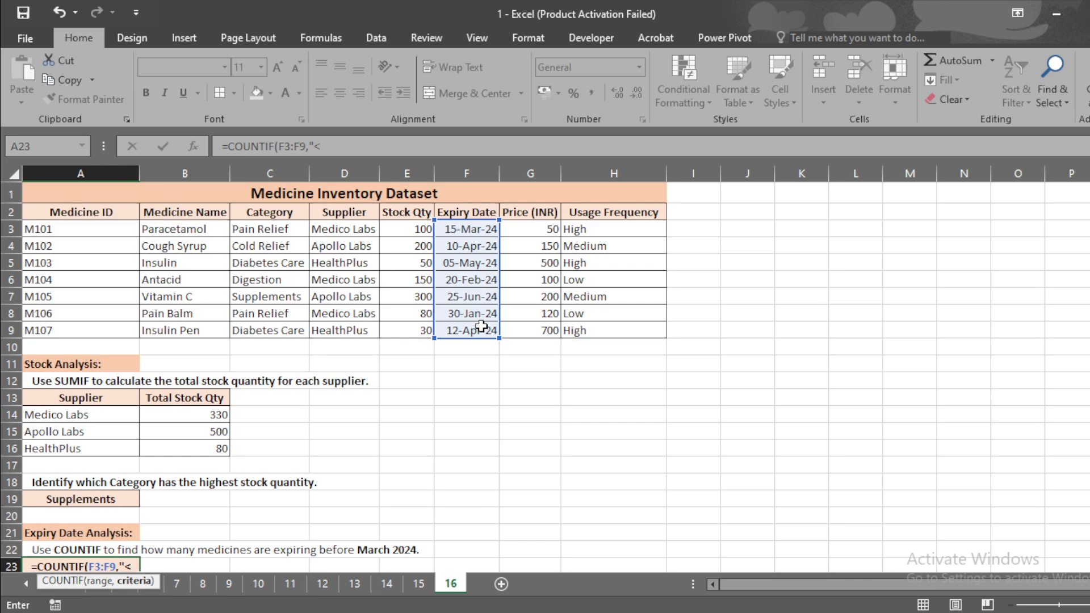
type("01")
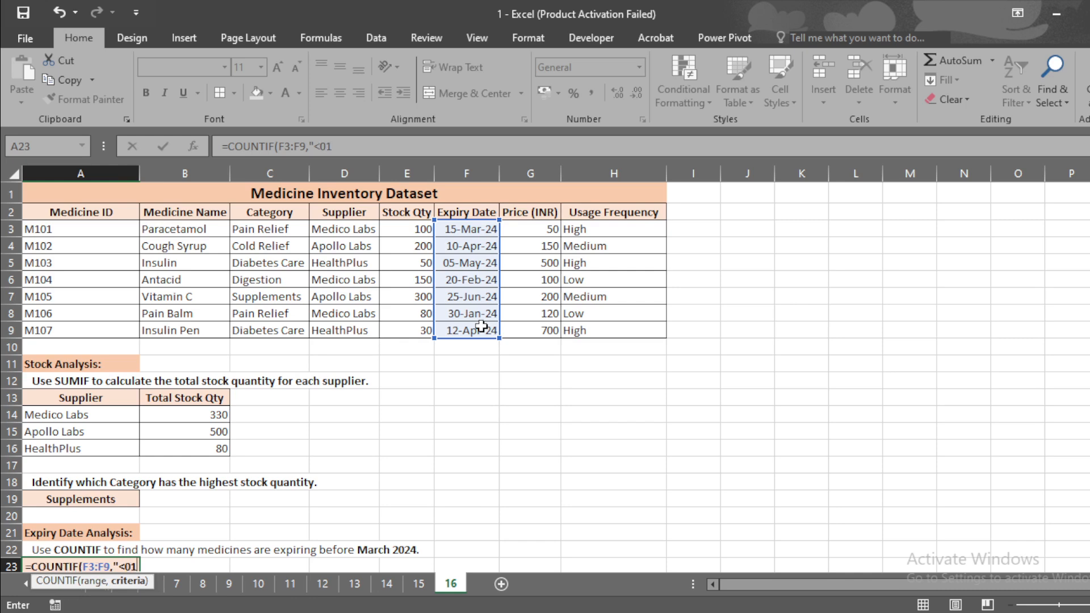
type("-")
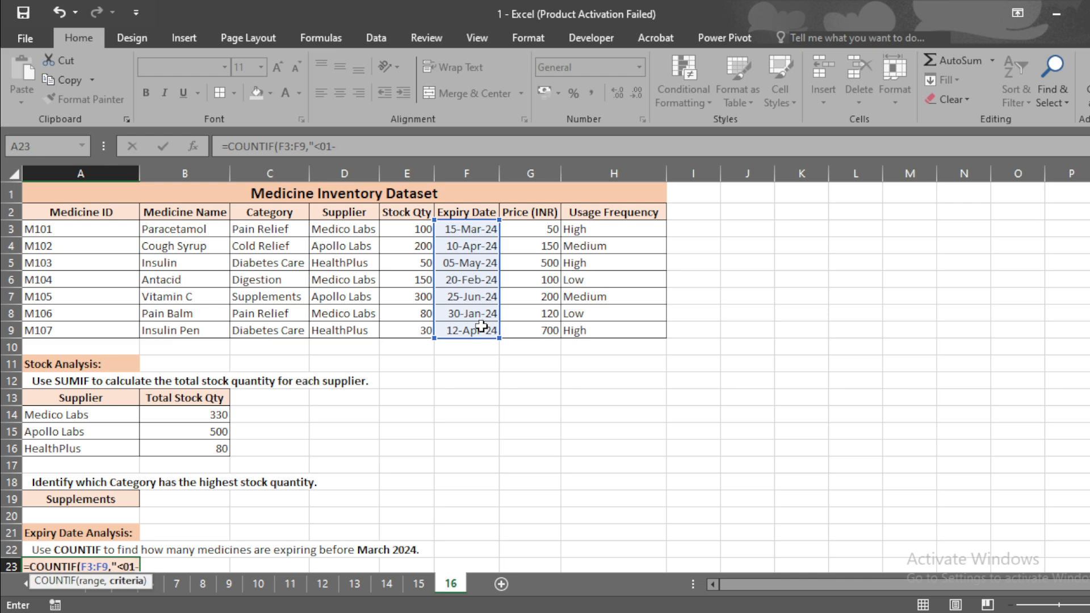
type("03-")
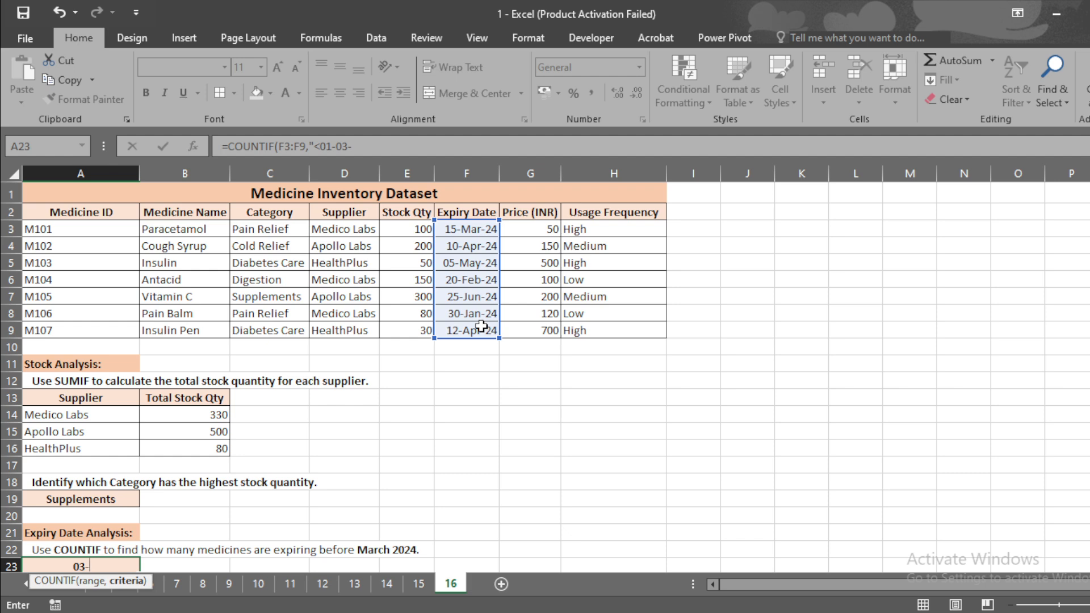
Add the criterion "<01-03-2024", close the COUNTIF and enter the formula
type("2024\")")
key("Return")
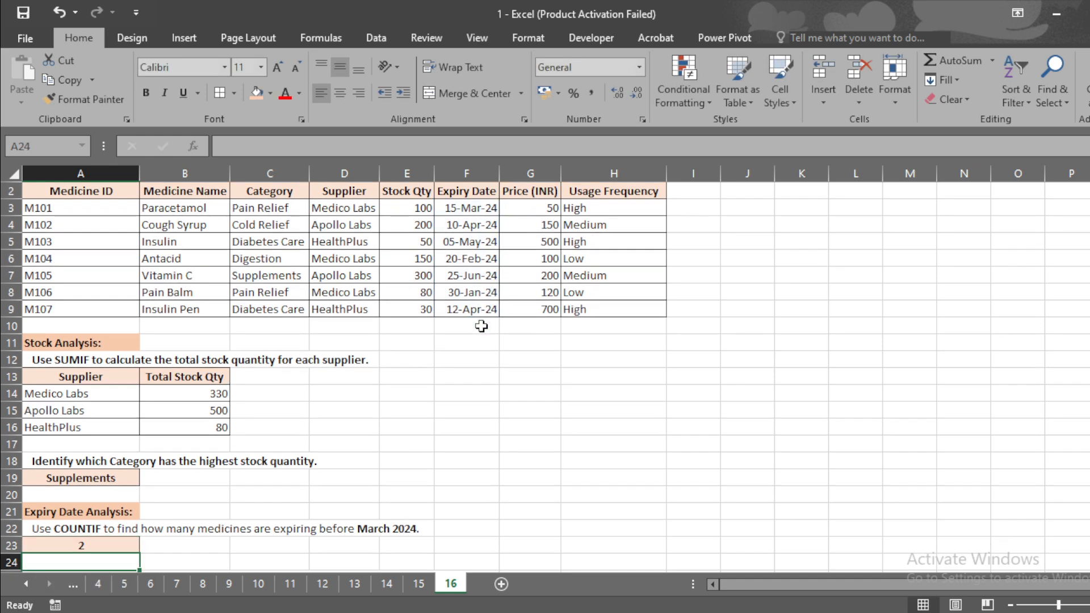
Review the A23 formula and the individual expiry dates in column F
left_click(102, 544)
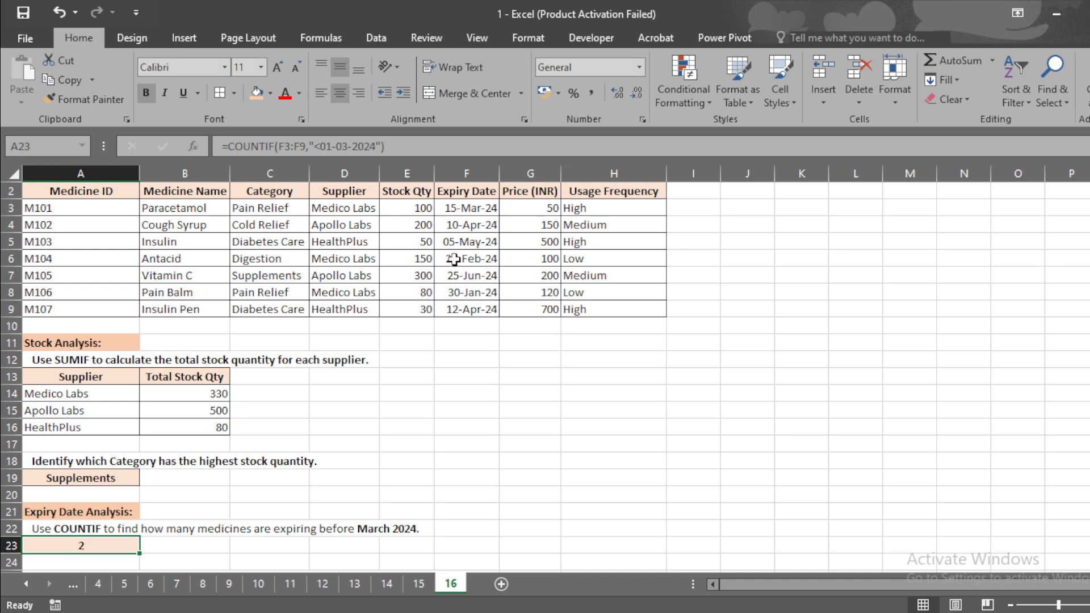
left_click_drag(470, 205, 469, 309)
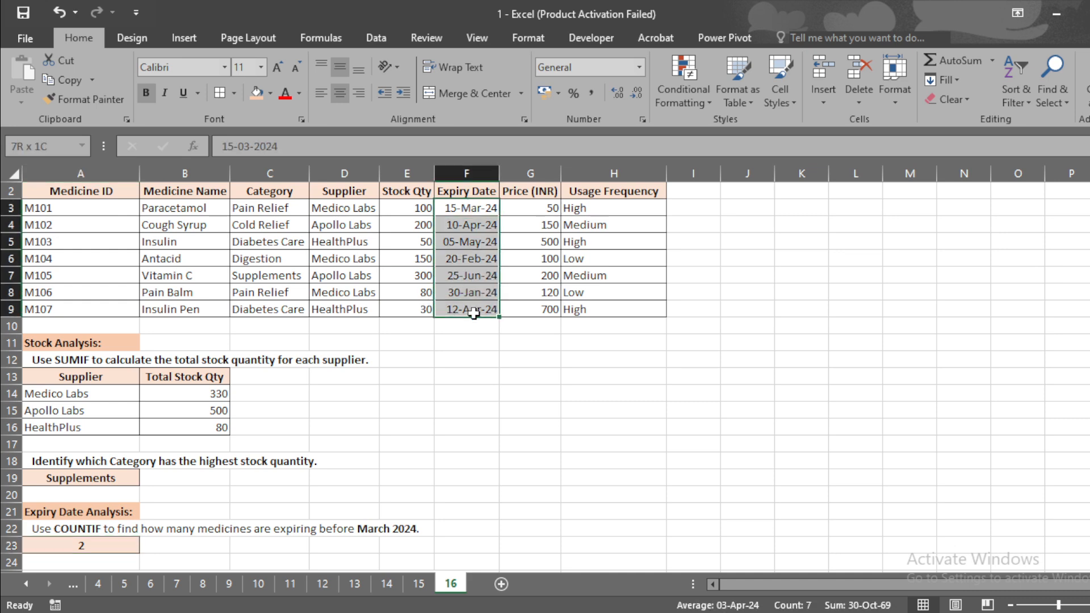
left_click(474, 207)
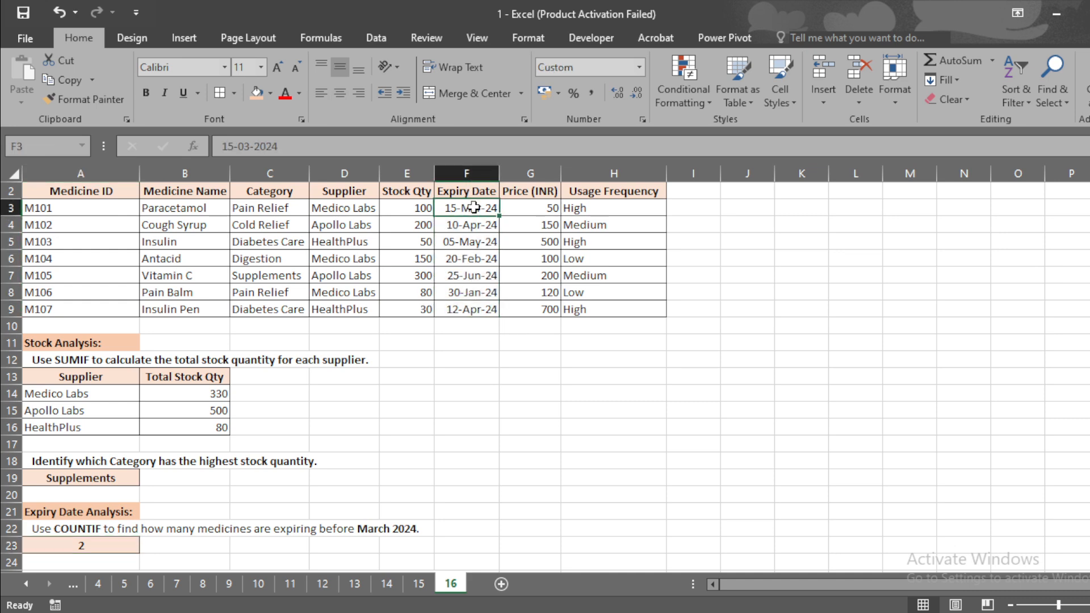
left_click(478, 240)
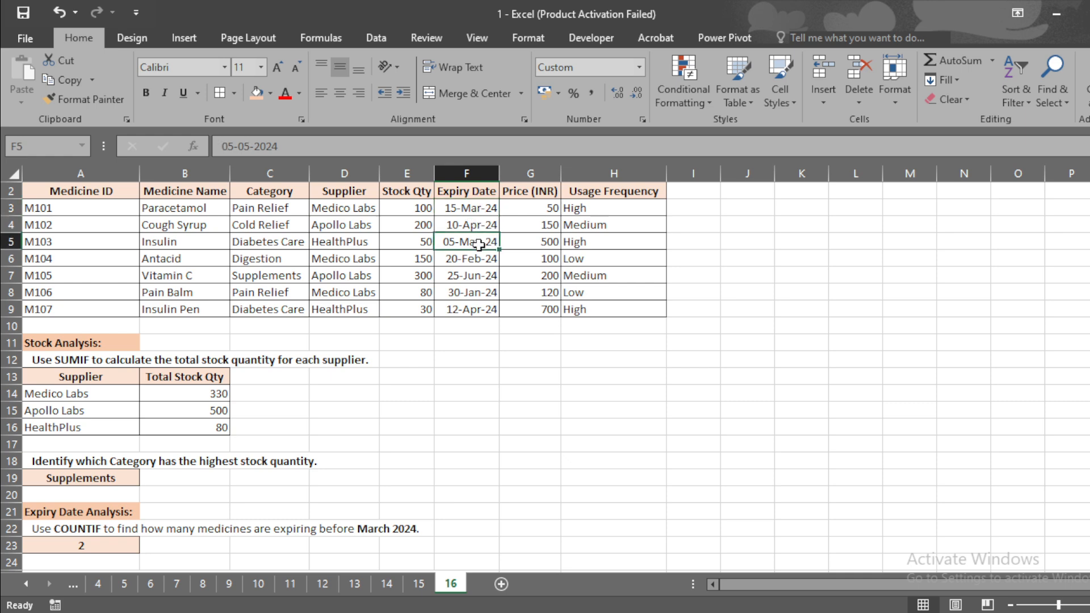
left_click(482, 261)
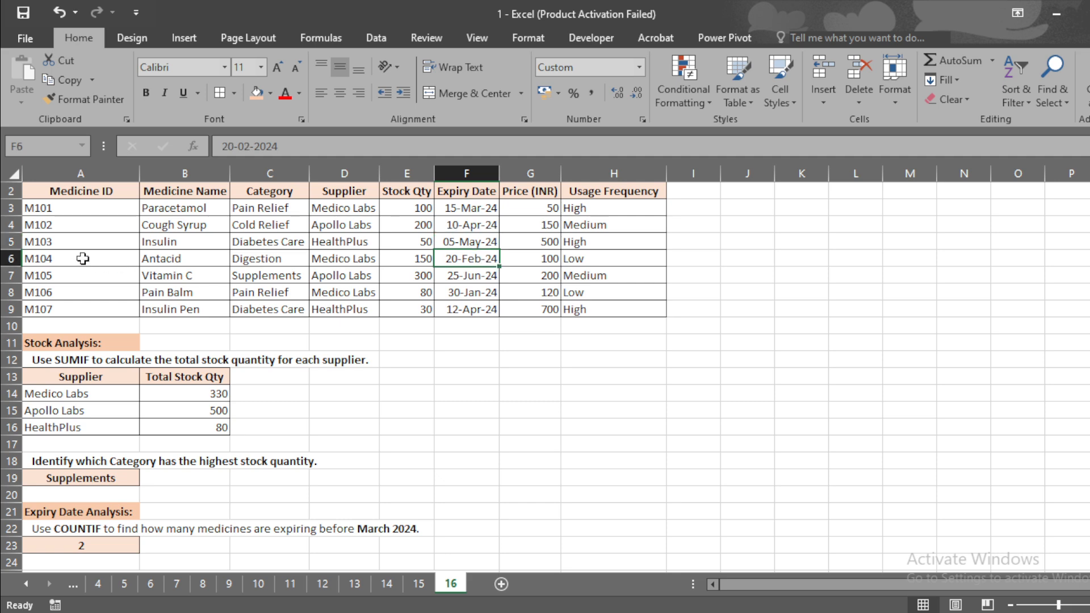
Apply the fill colour to the Antacid and Pain Balm rows across columns A to H
left_click_drag(80, 258, 579, 259)
left_click(256, 93)
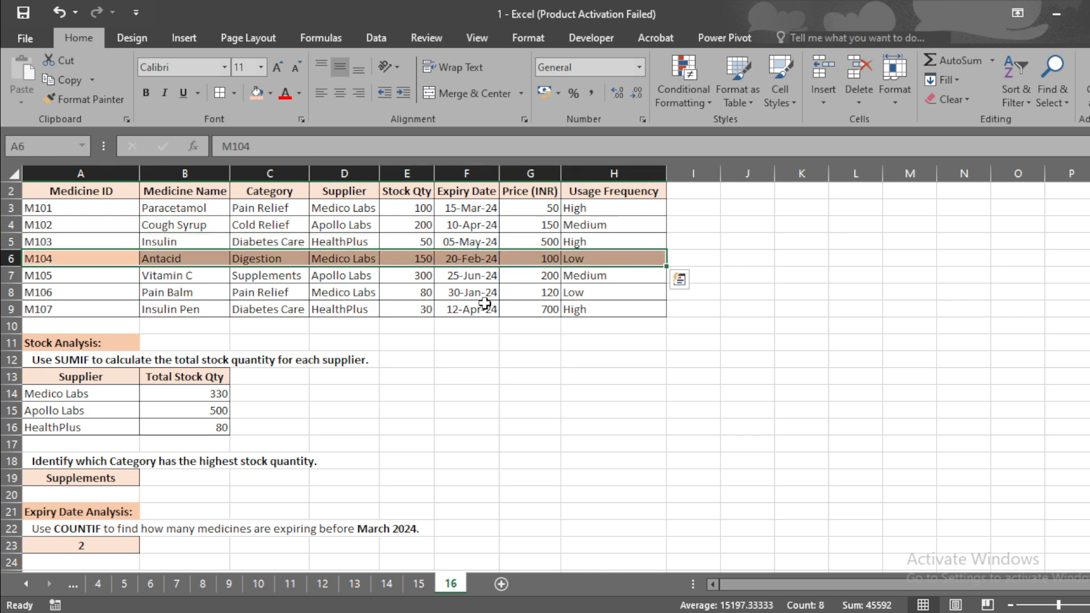
left_click_drag(50, 295, 591, 290)
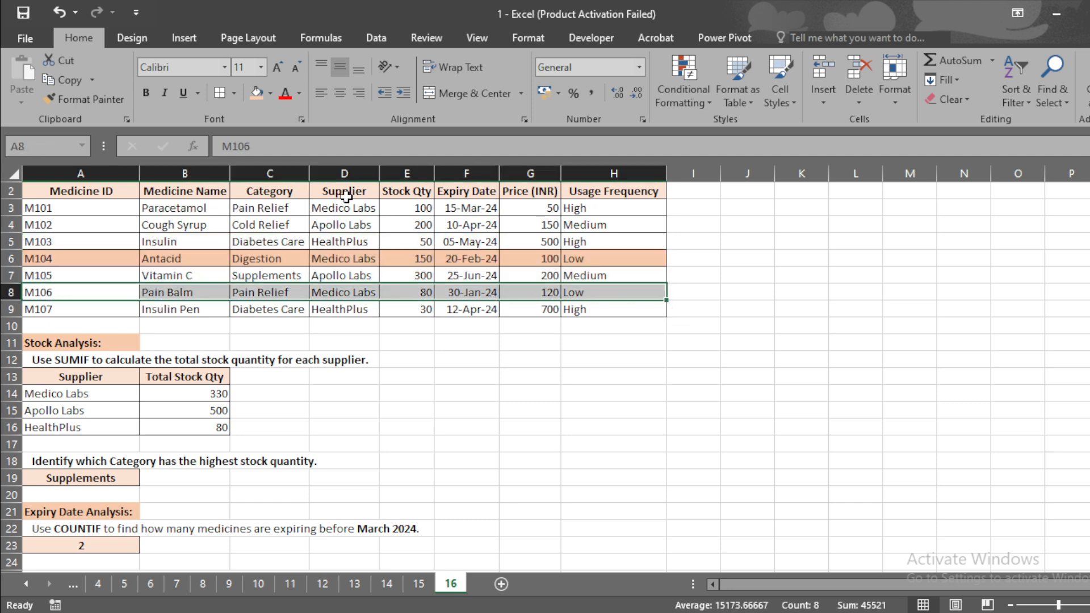
left_click(257, 93)
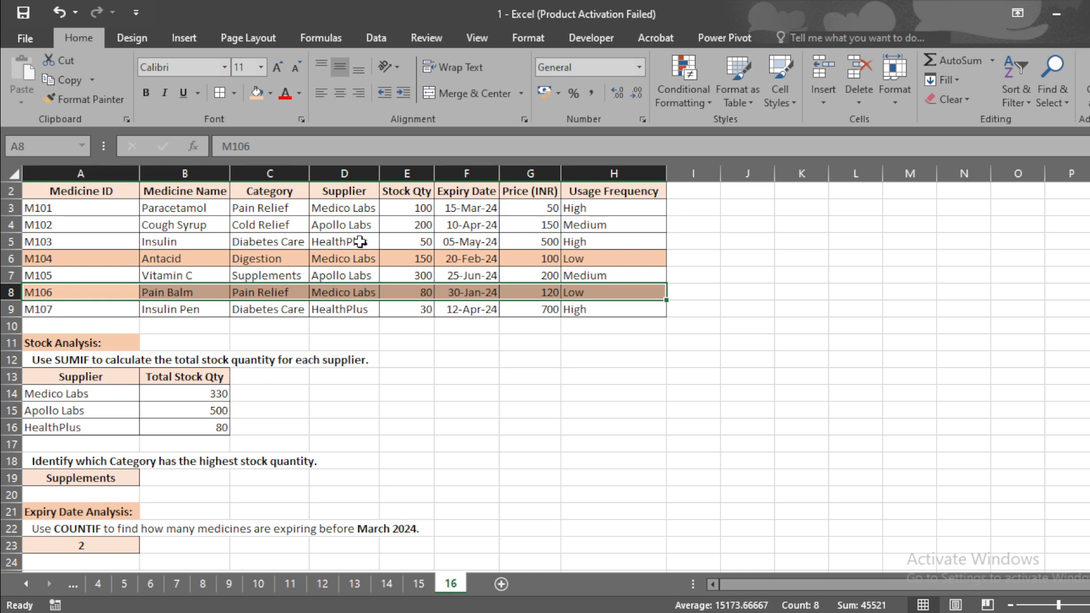
left_click(195, 261)
left_click(191, 296)
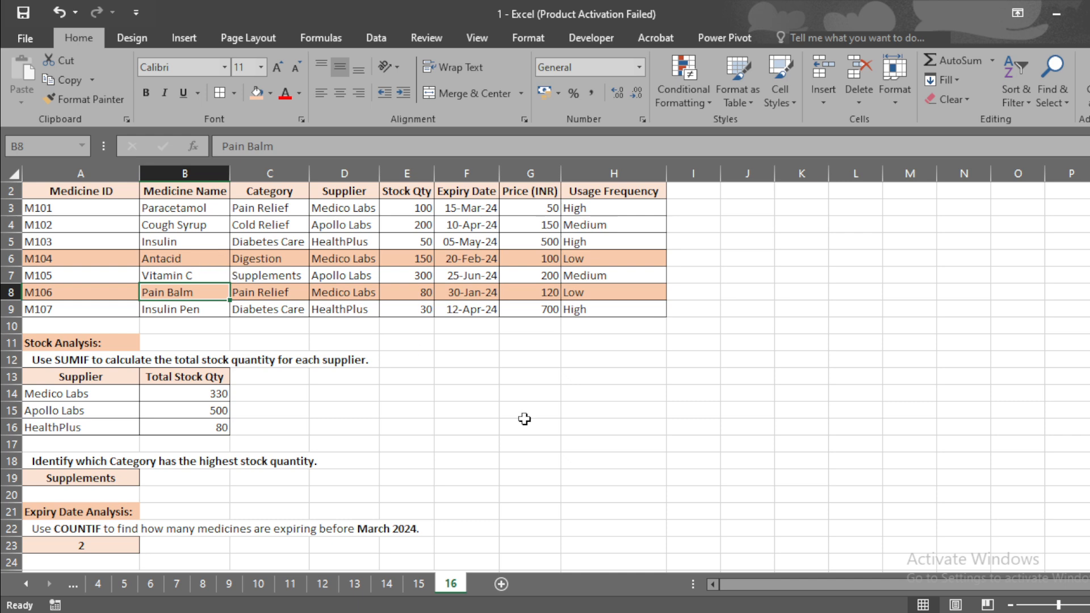
Review the conditional formatting task in row 25 and the expiry dates in column F
left_click_drag(1089, 243, 1089, 274)
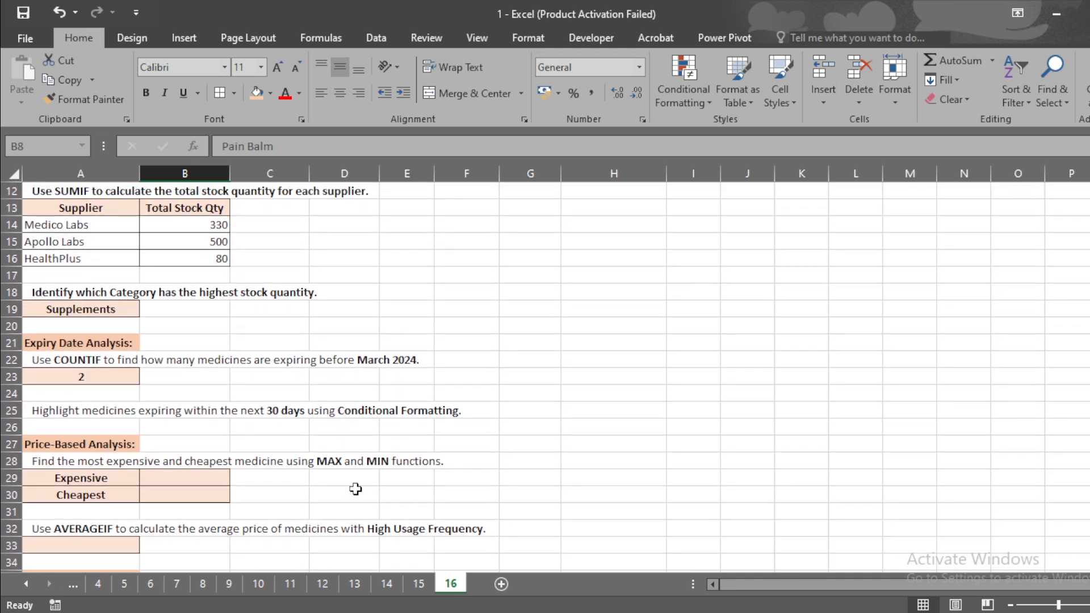
left_click(55, 408)
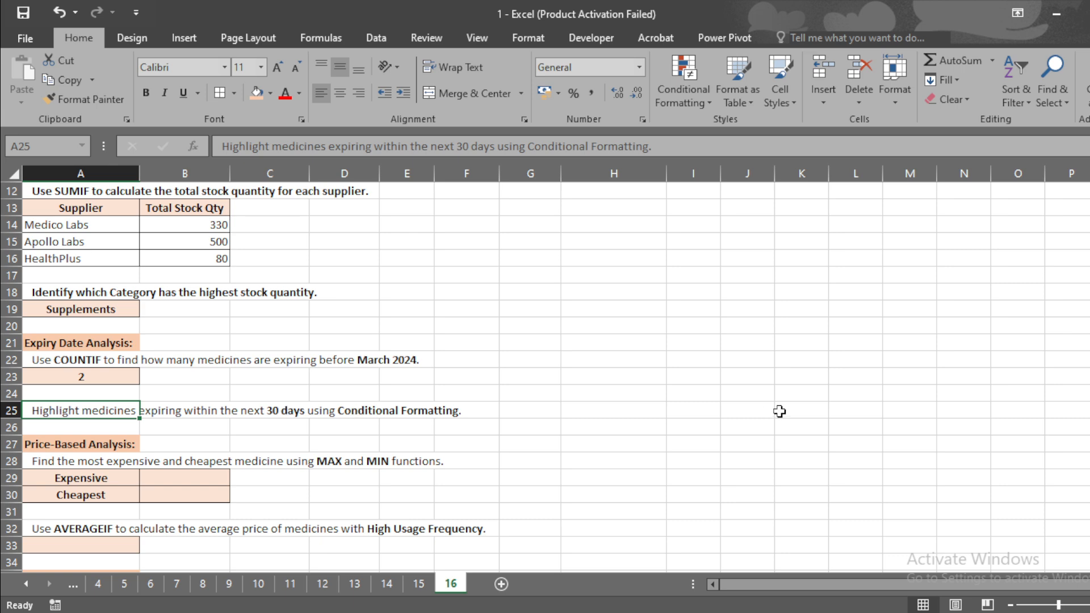
scroll(1074, 372, "up", 4)
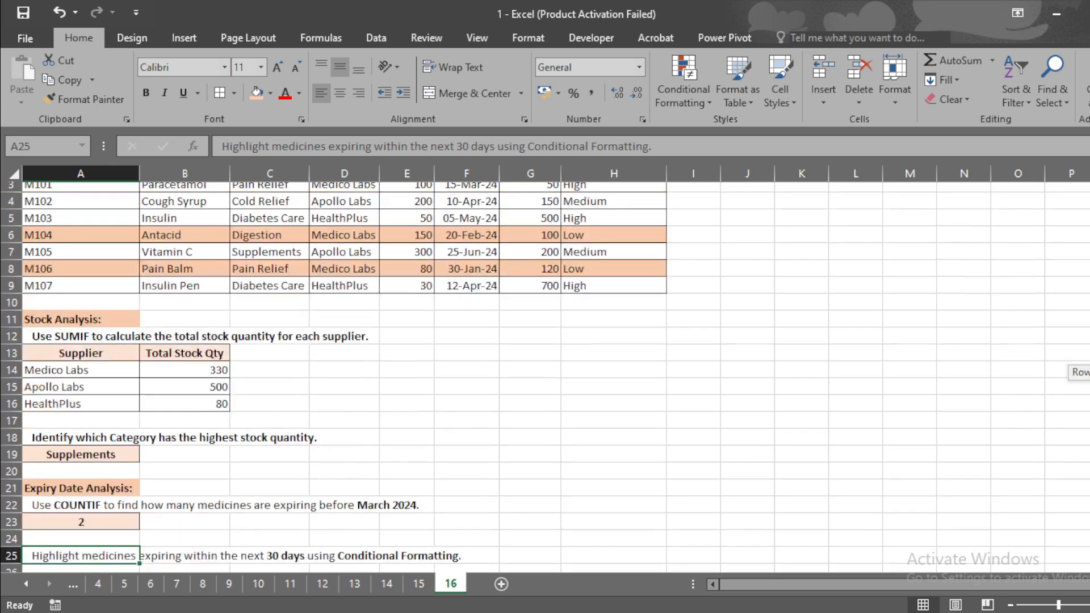
left_click(472, 243)
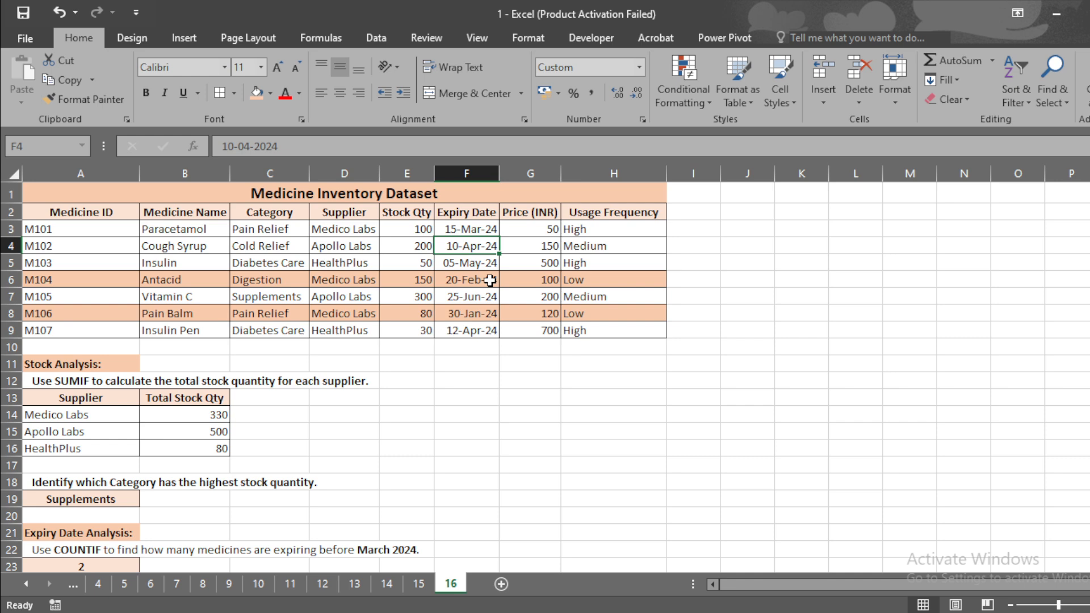
left_click_drag(1089, 287, 1089, 369)
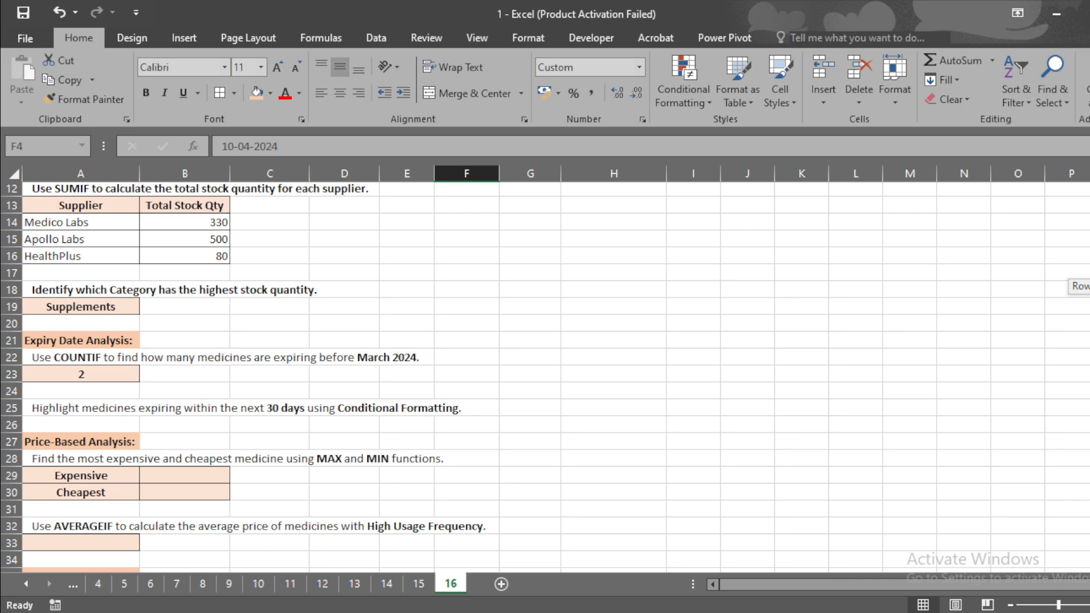
left_click_drag(1089, 369, 1089, 284)
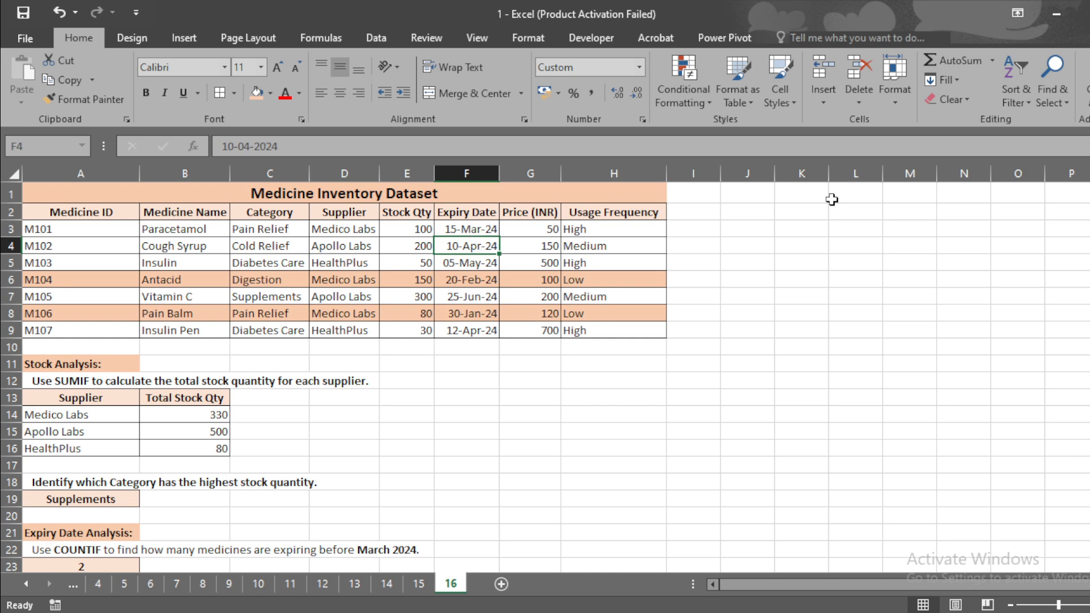
left_click_drag(1089, 284, 1089, 284)
Start an AND formula in I3 with the first condition F3>=$F$3
left_click(700, 226)
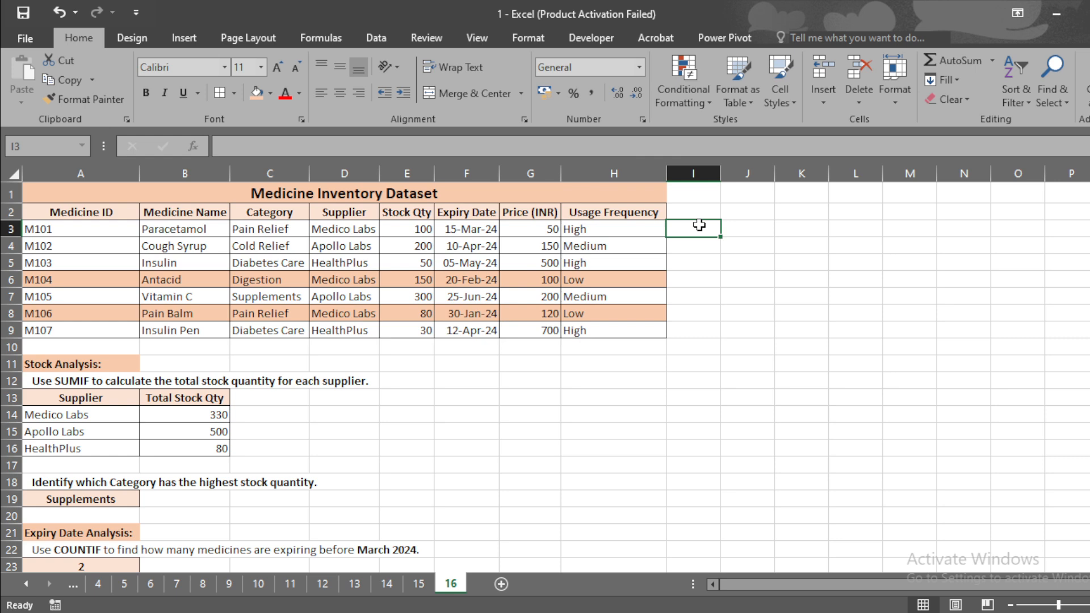
type("=and")
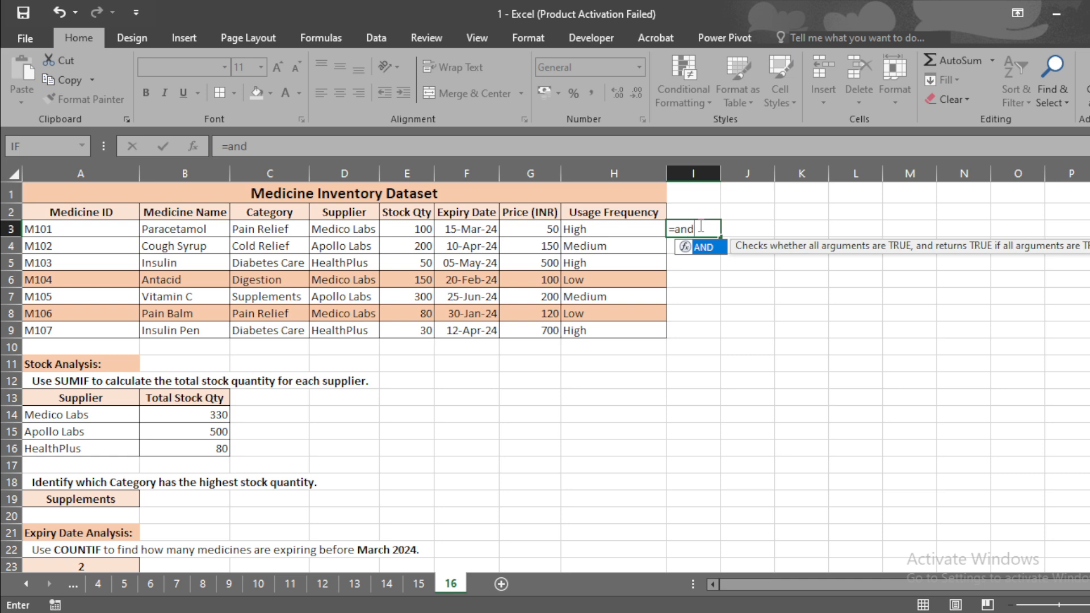
key("Tab")
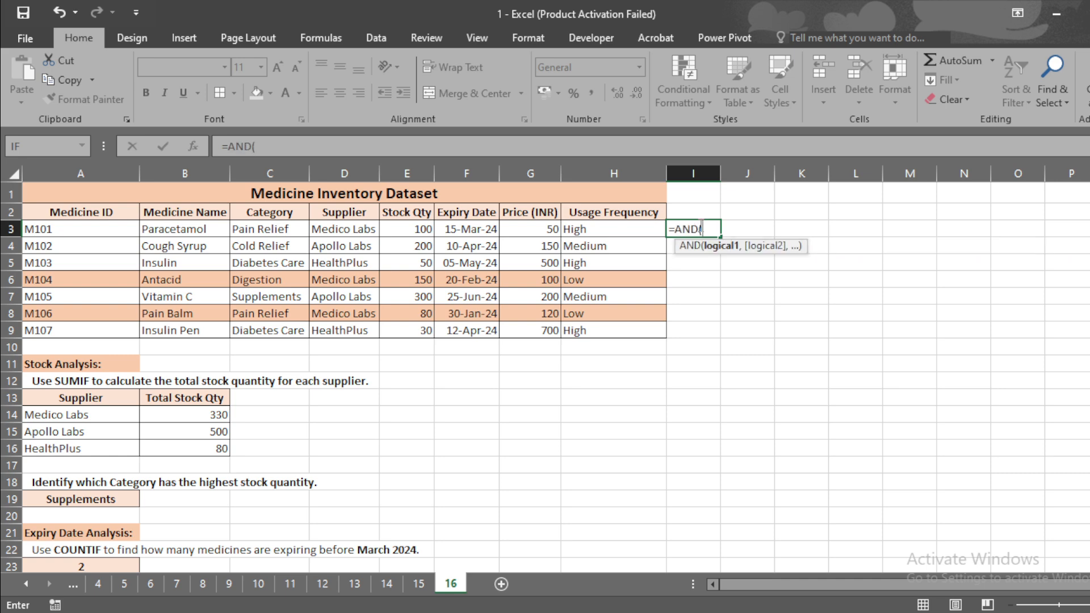
left_click(464, 228)
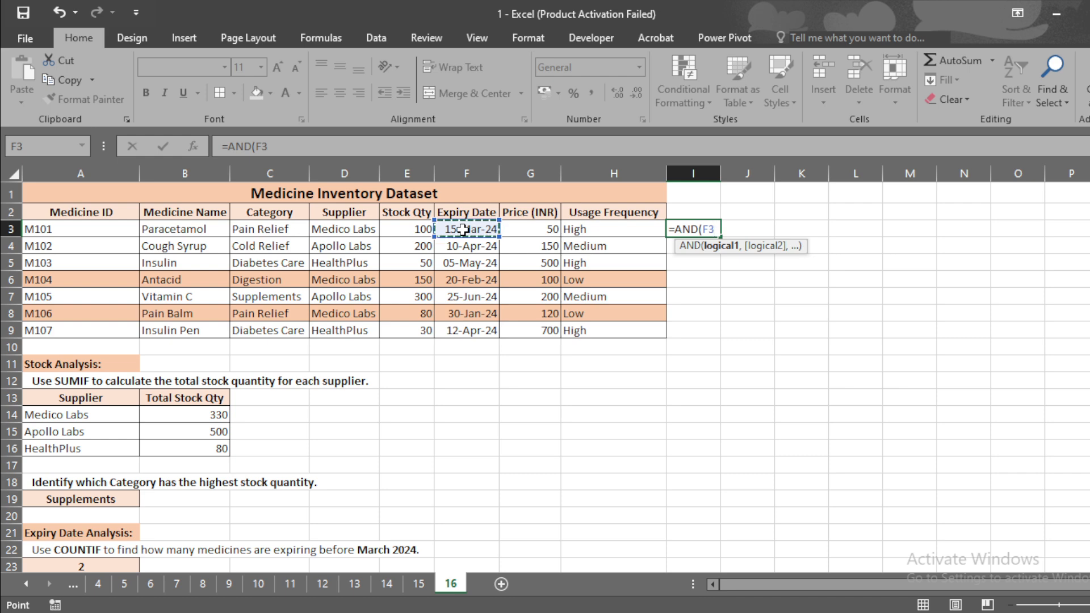
type(">=")
left_click(464, 229)
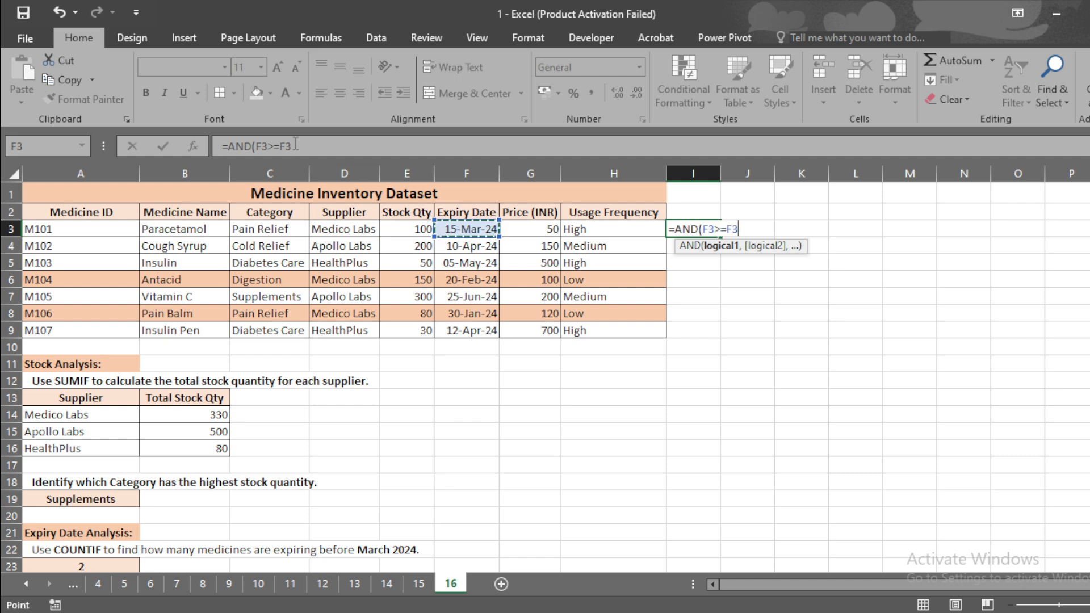
left_click_drag(294, 147, 280, 146)
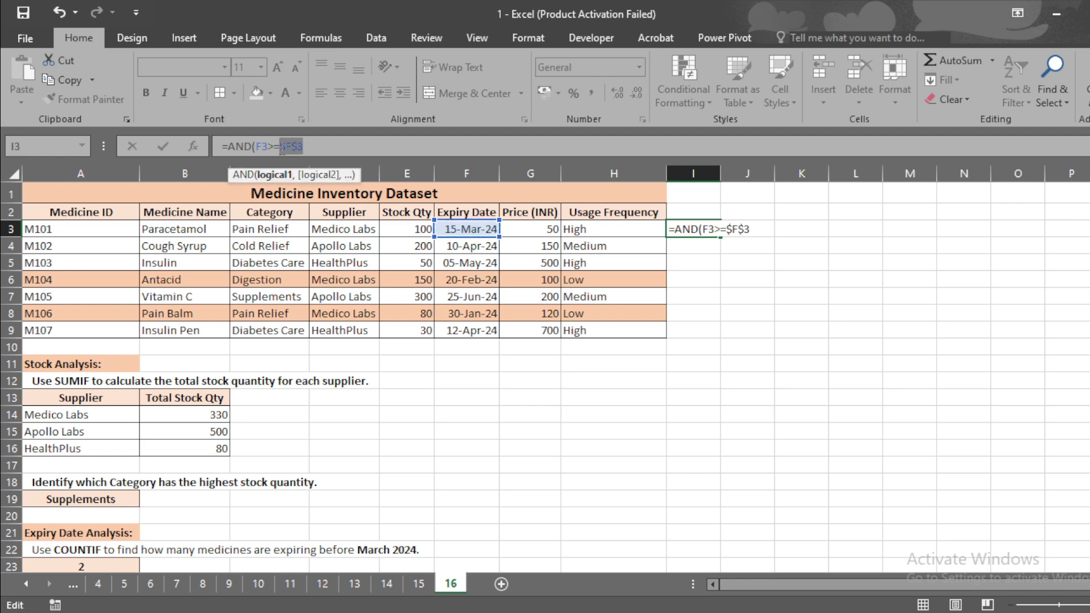
left_click(321, 147)
type(",")
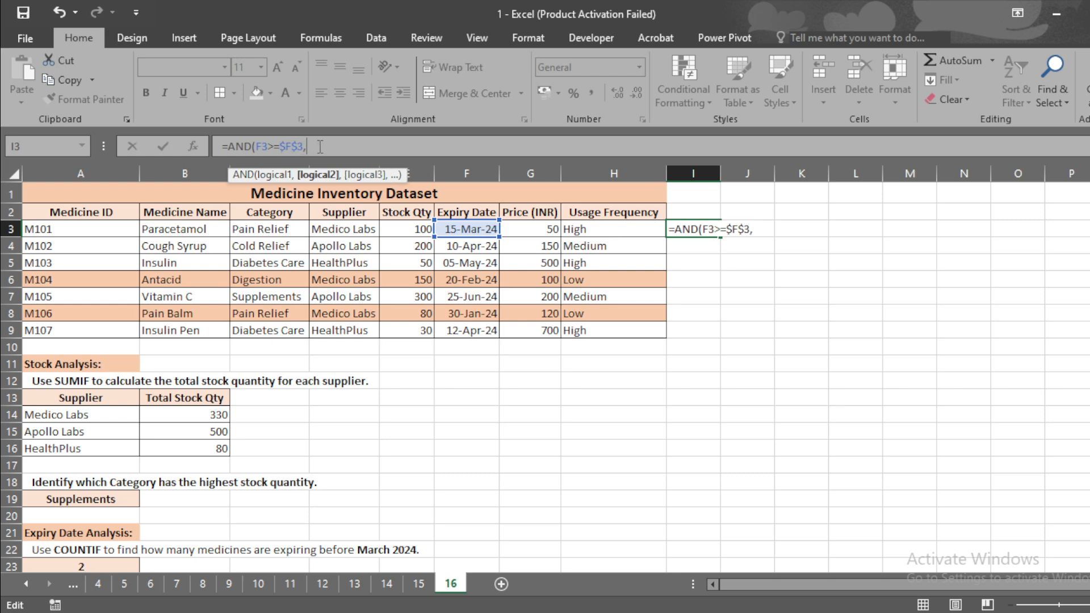
type("F3")
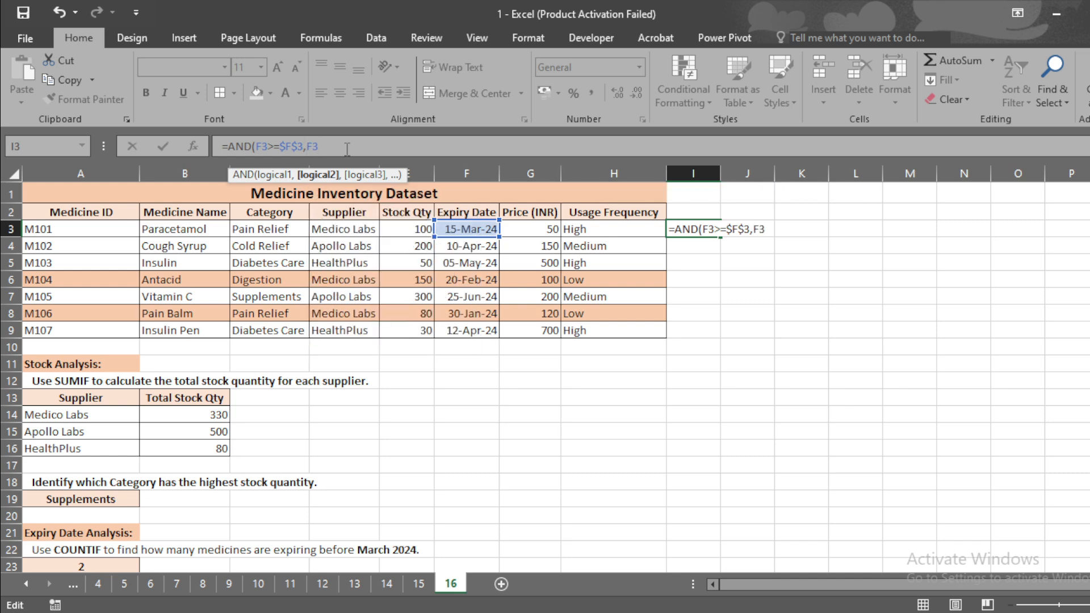
type("<=")
Add the second condition F3<=$F$3+30, close the AND and enter the formula
left_click_drag(303, 147, 281, 146)
key("ctrl+c")
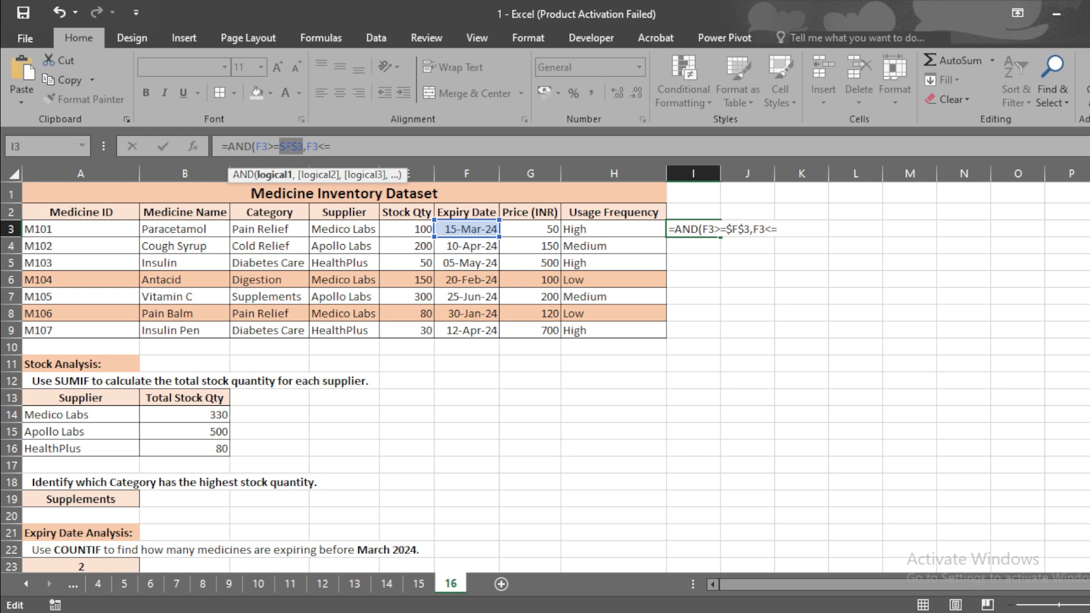
left_click(354, 142)
key("ctrl+v")
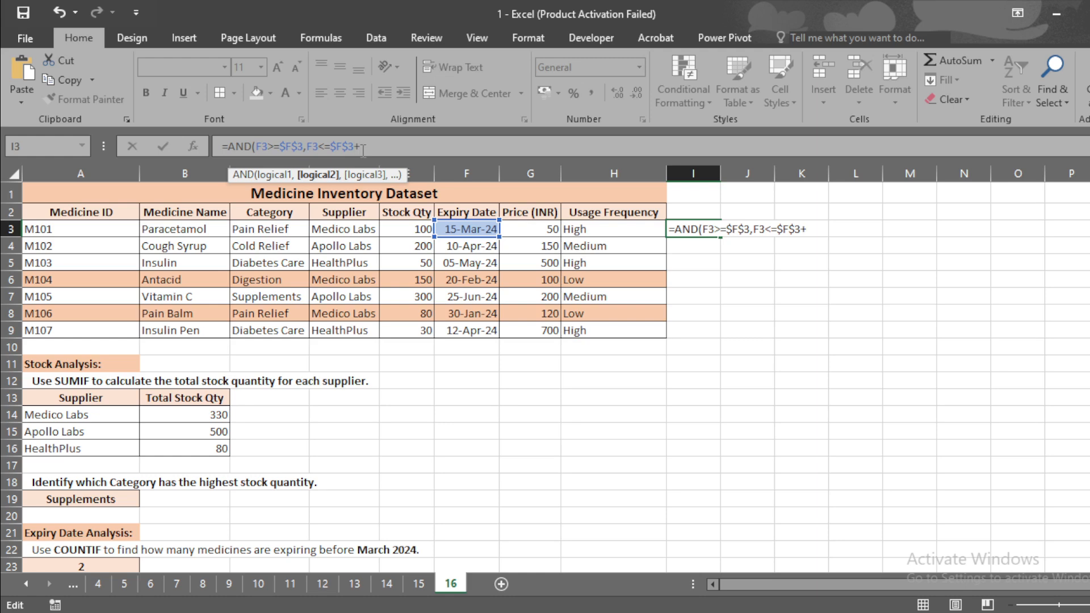
type("+20")
key("BackSpace")
key("BackSpace")
type("30))")
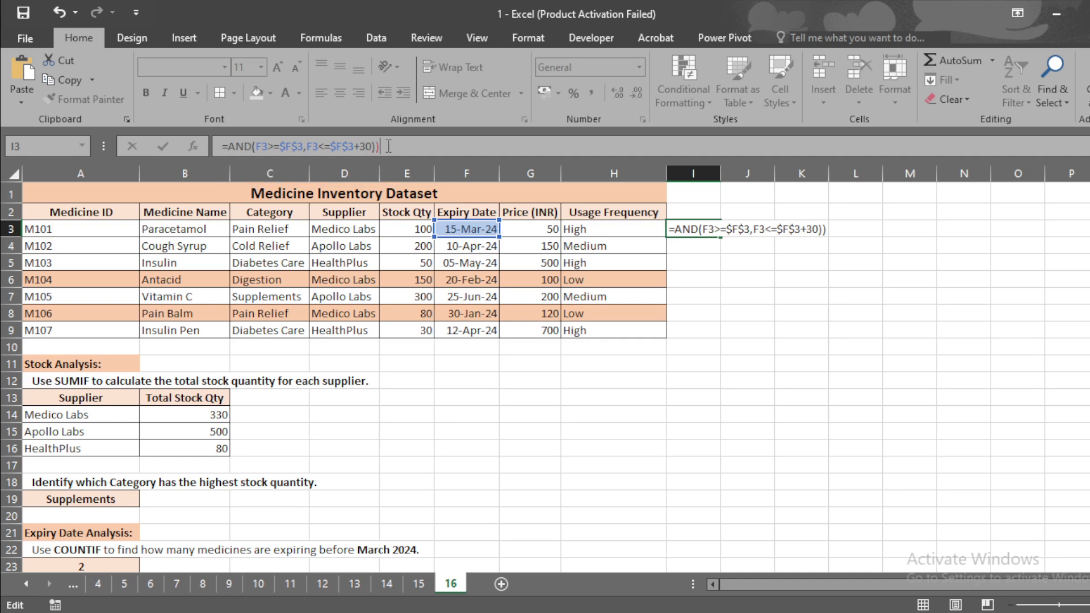
key("Return")
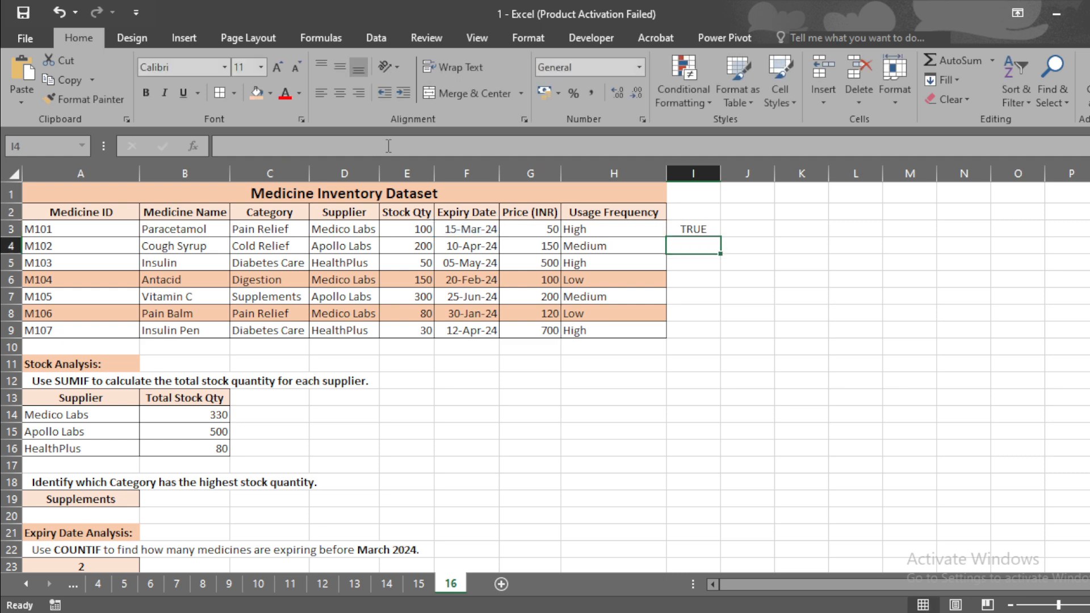
Fill the I3 formula down through I9
left_click(699, 229)
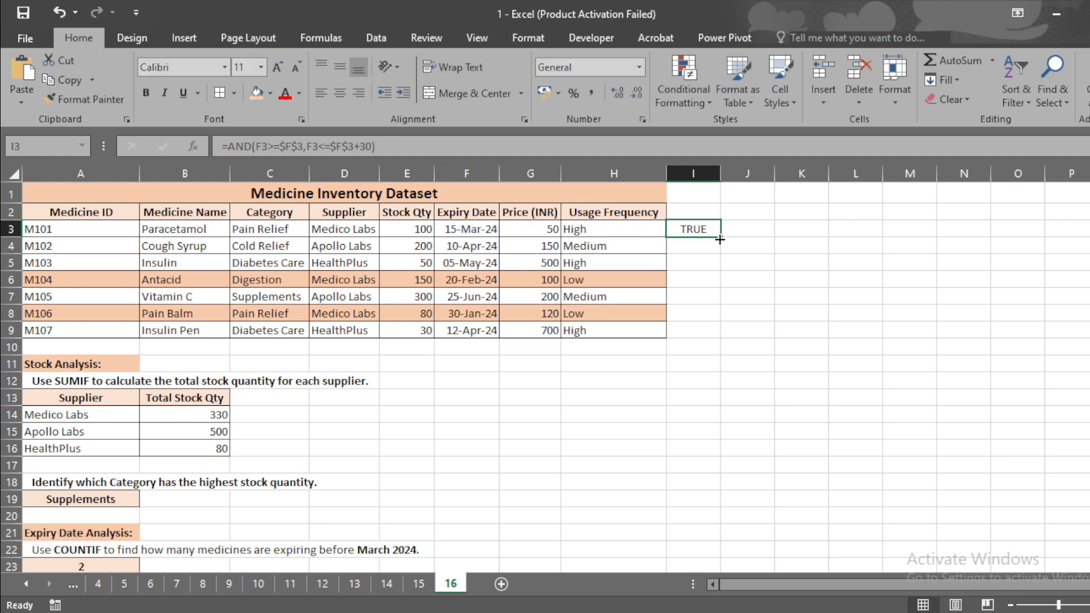
double_click(712, 236)
left_click(697, 230)
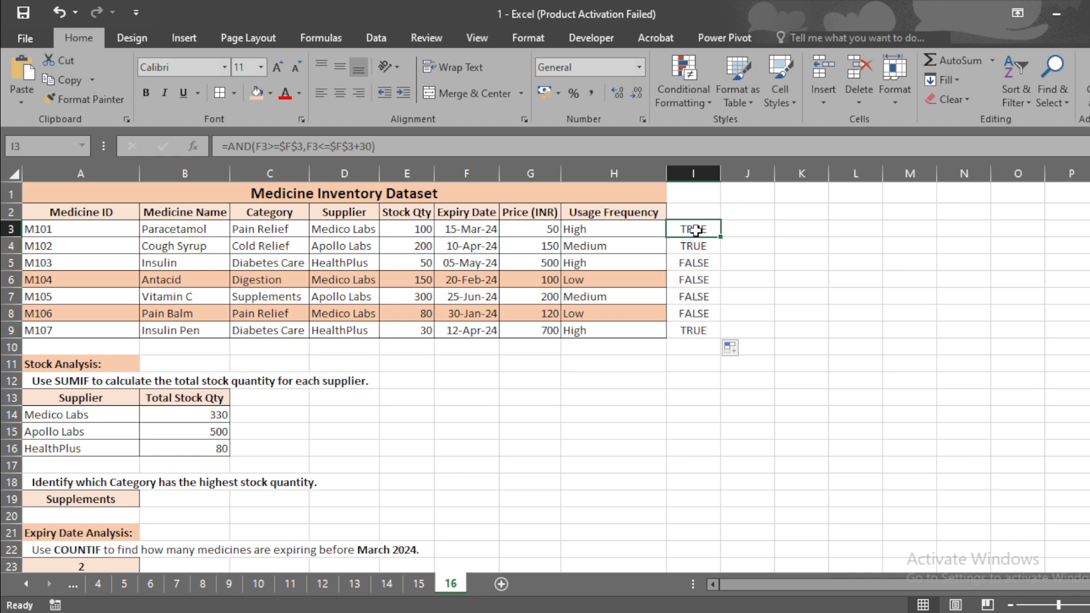
Compare the TRUE/FALSE results in column I with each row's expiry date and reread the row 25 task
key("shift+space")
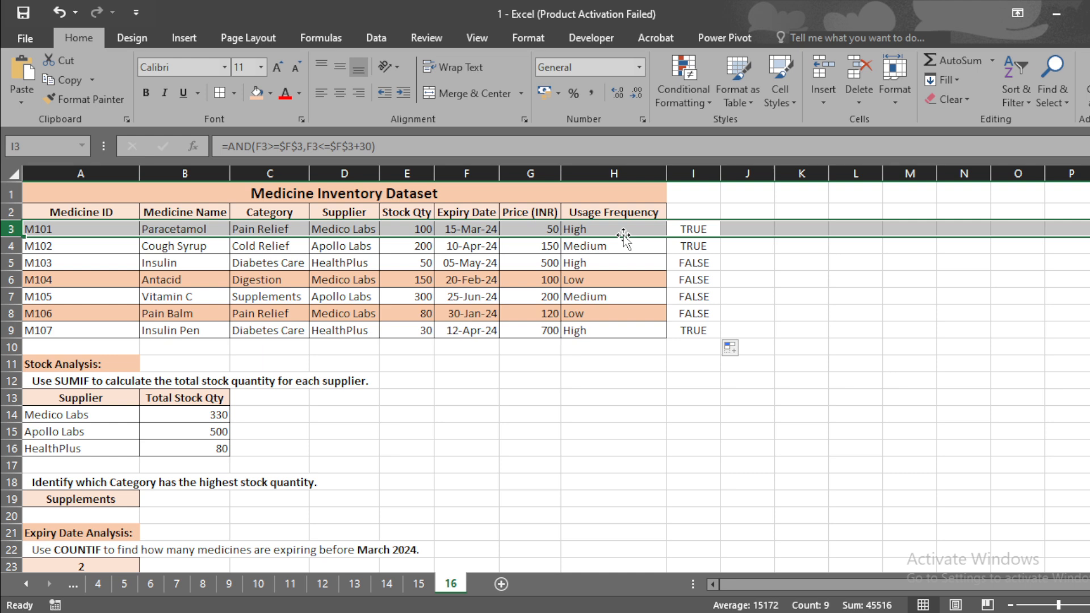
left_click(482, 230)
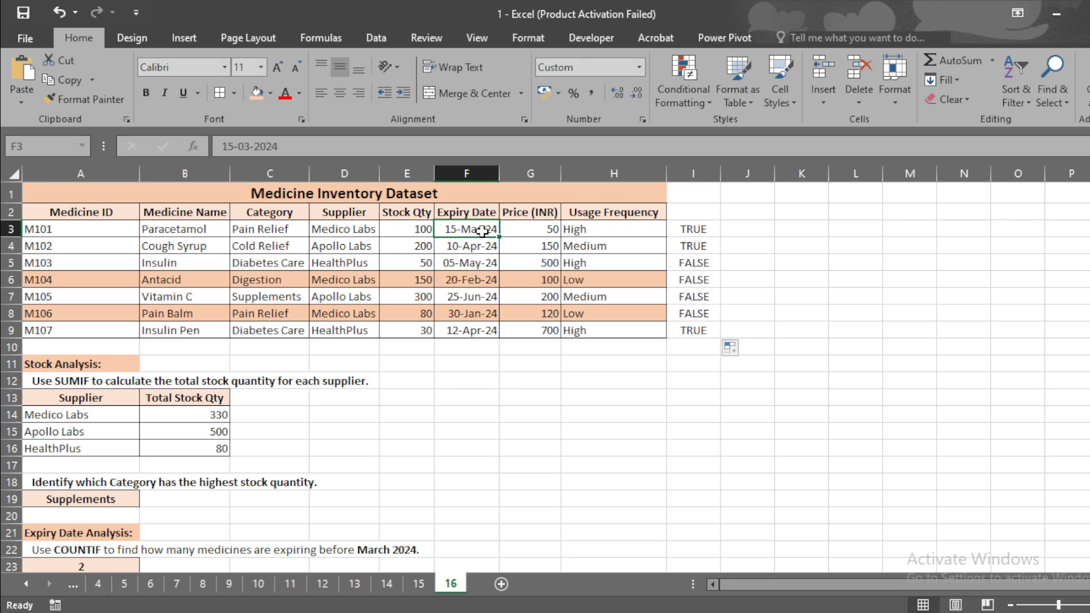
key("shift+space")
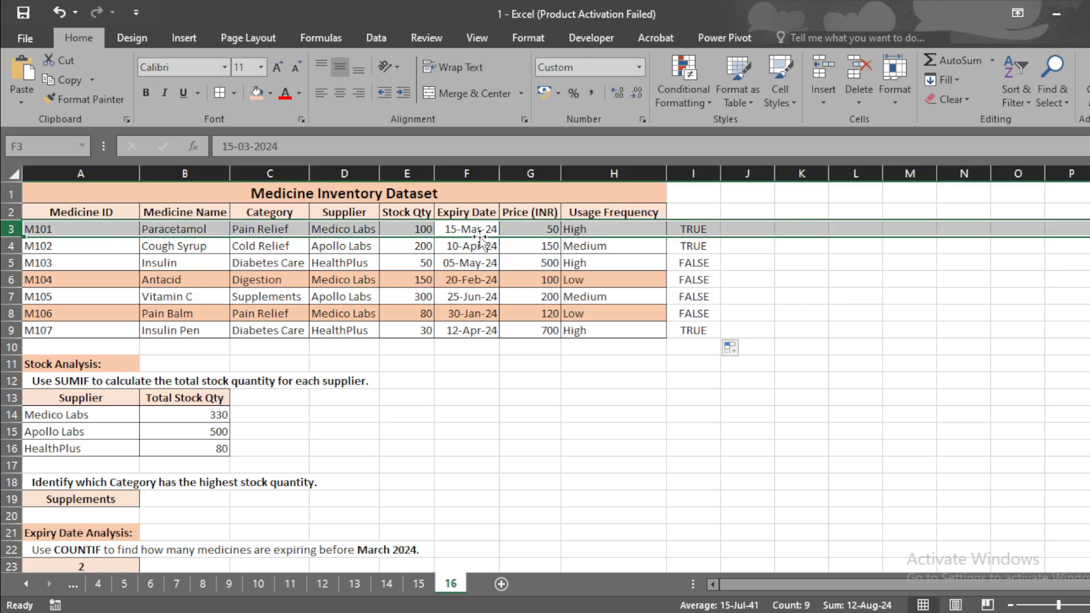
left_click(487, 247)
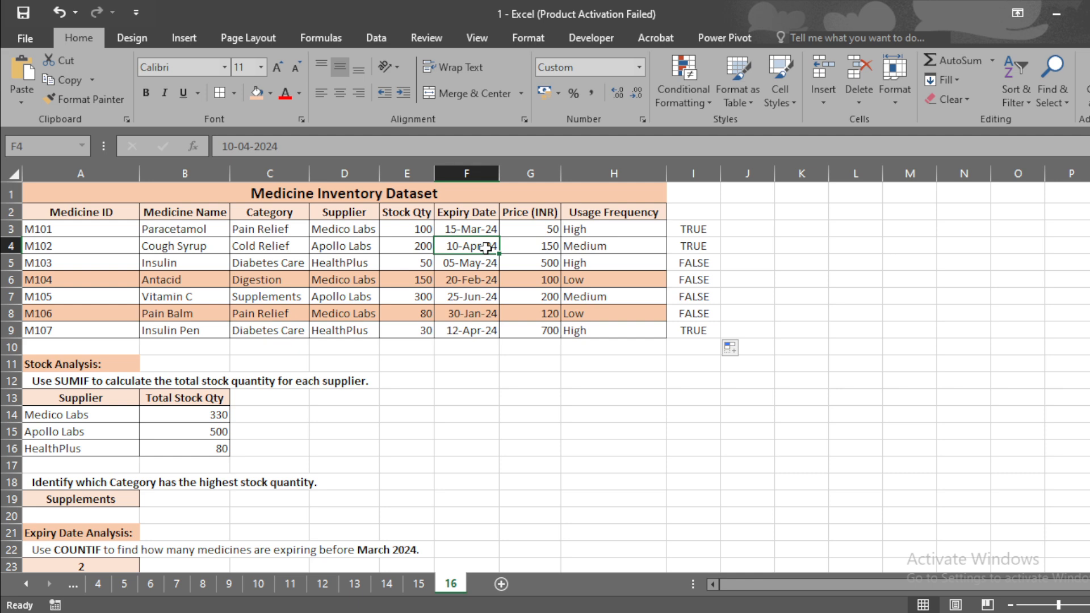
key("shift+space")
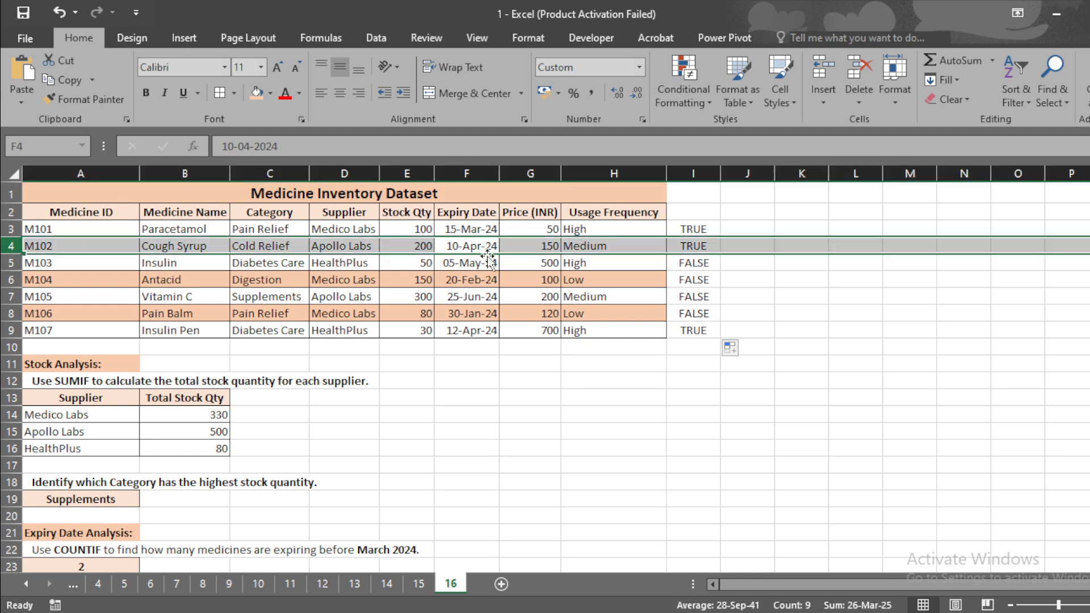
left_click(481, 329)
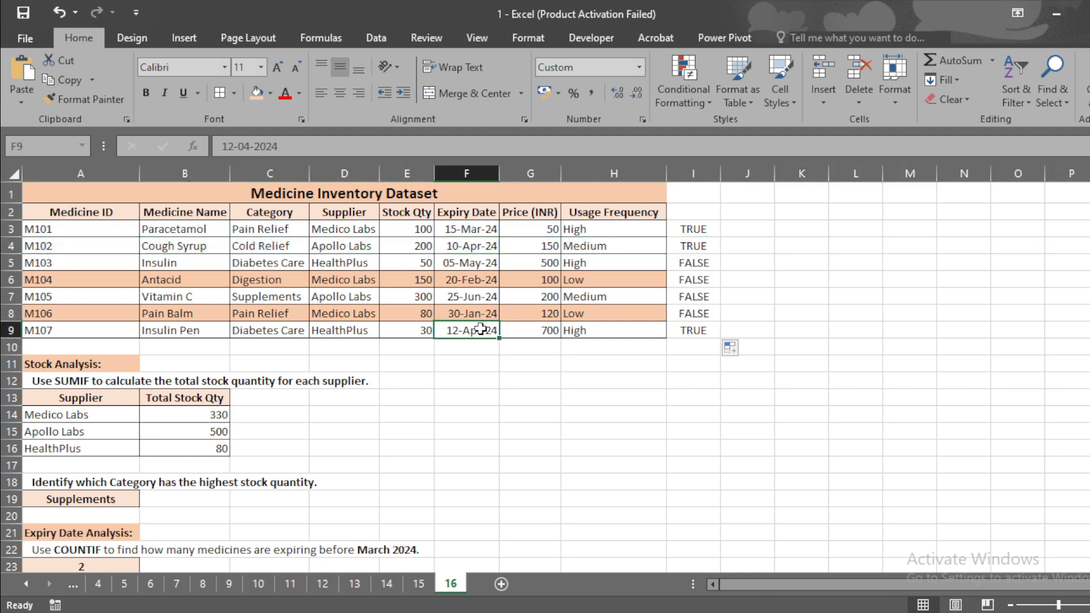
key("shift+space")
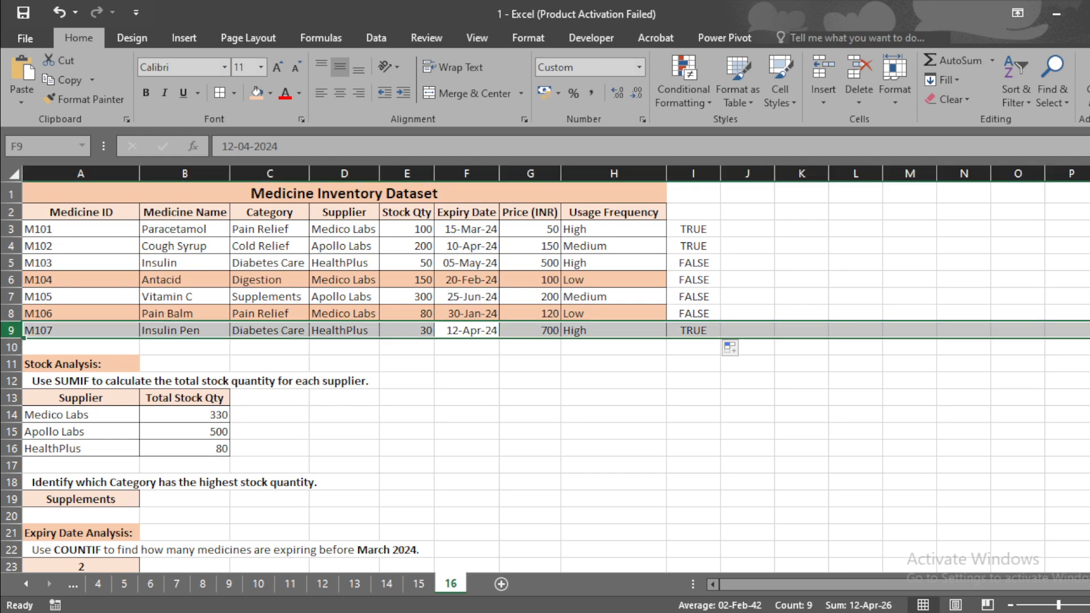
left_click_drag(1089, 270, 1089, 353)
left_click_drag(1089, 272, 1089, 273)
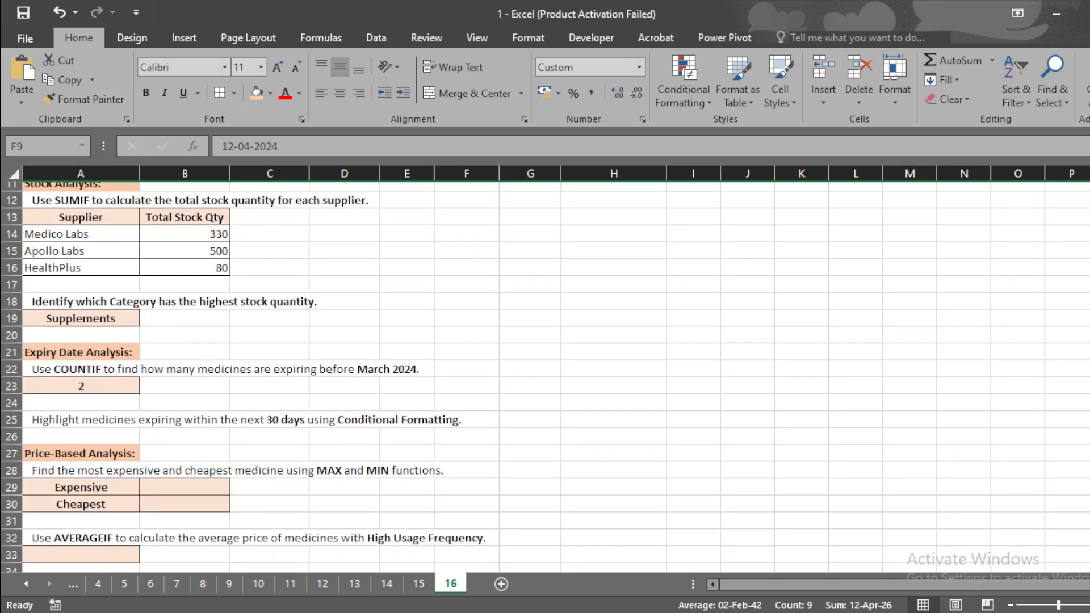
left_click(63, 427)
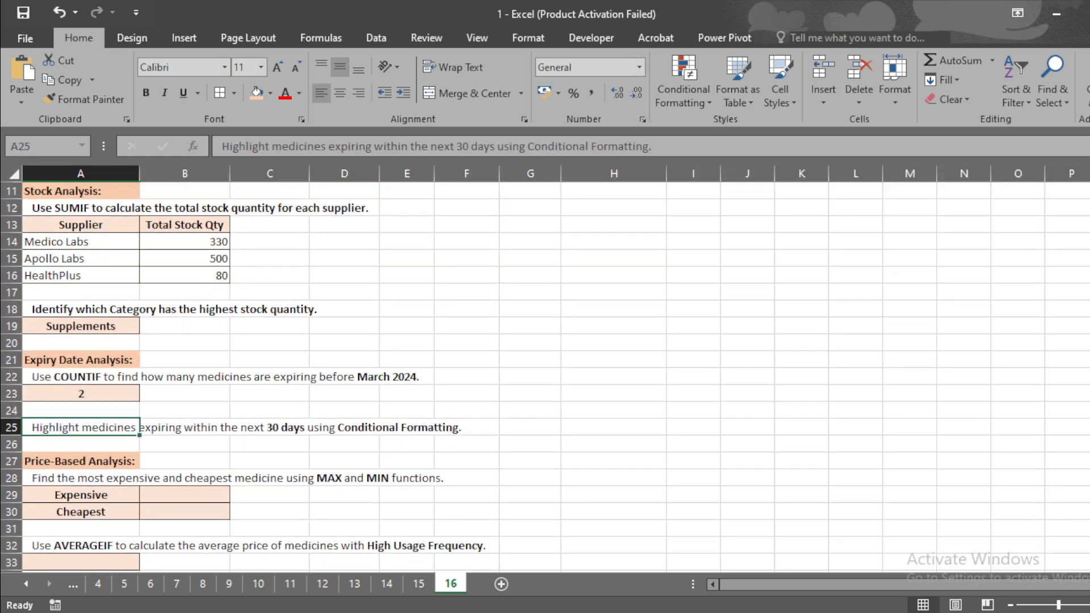
left_click_drag(1089, 336, 1089, 270)
Select and copy the AND formula text from I3
left_click(693, 227)
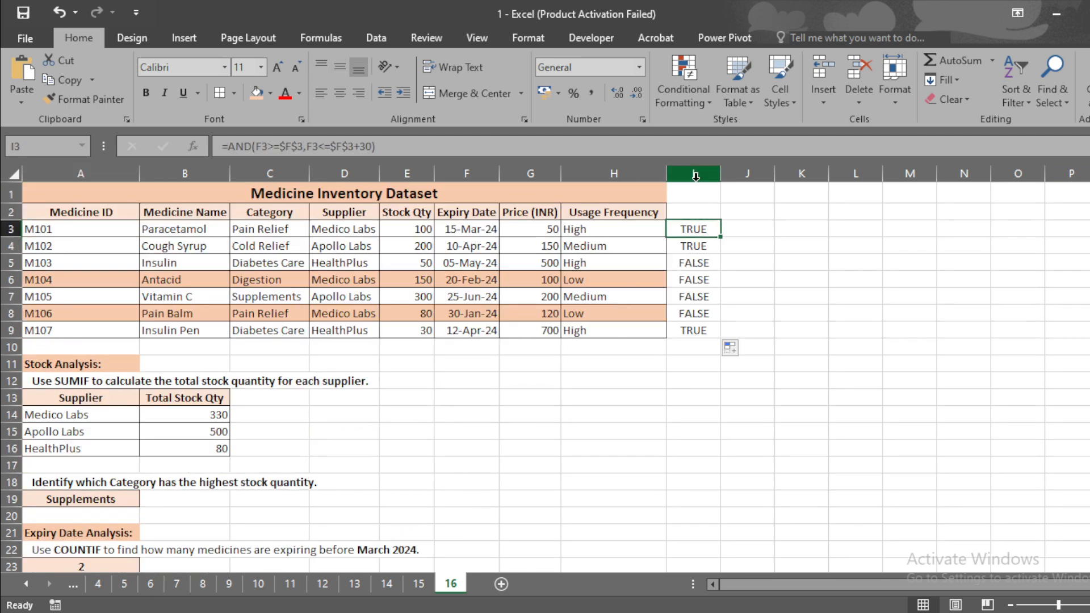
left_click_drag(381, 146, 219, 147)
key("ctrl+c")
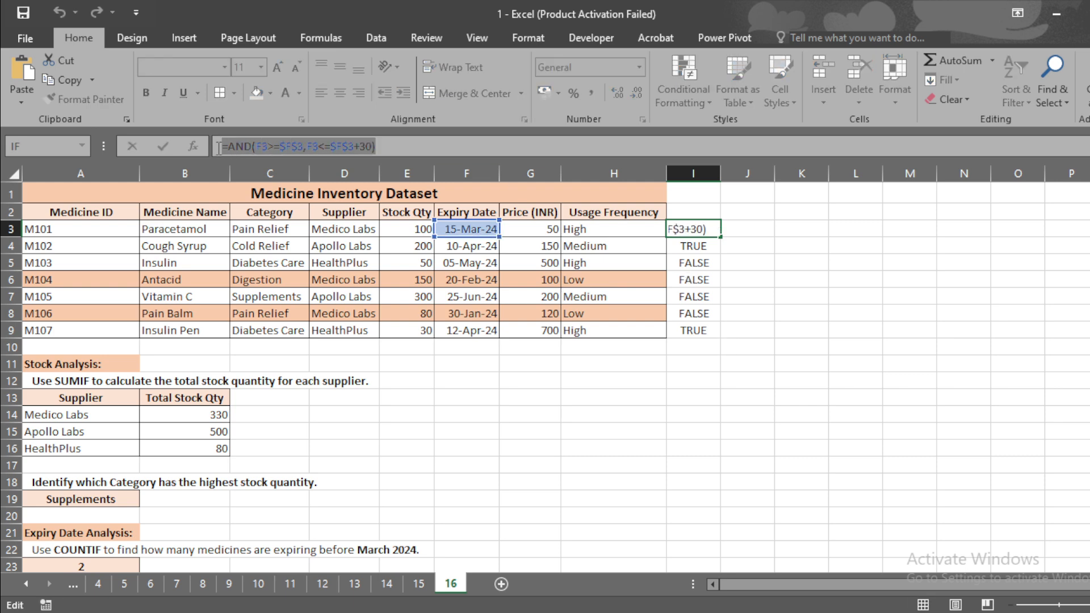
key("Return")
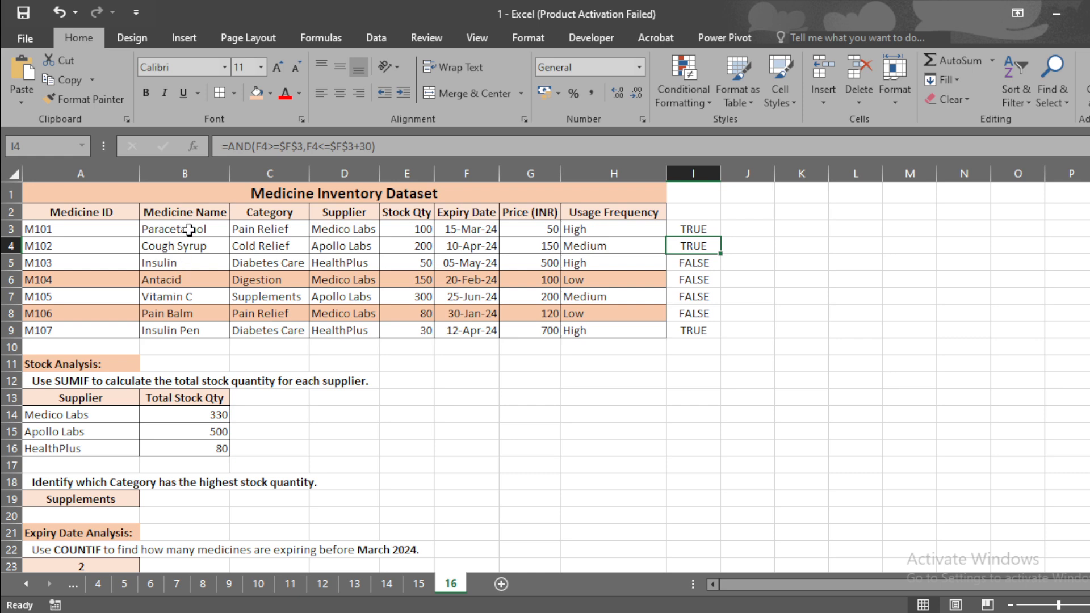
Apply a formula-based conditional formatting rule to B3:B9 using the pasted AND formula with a light green fill
left_click_drag(185, 230, 221, 332)
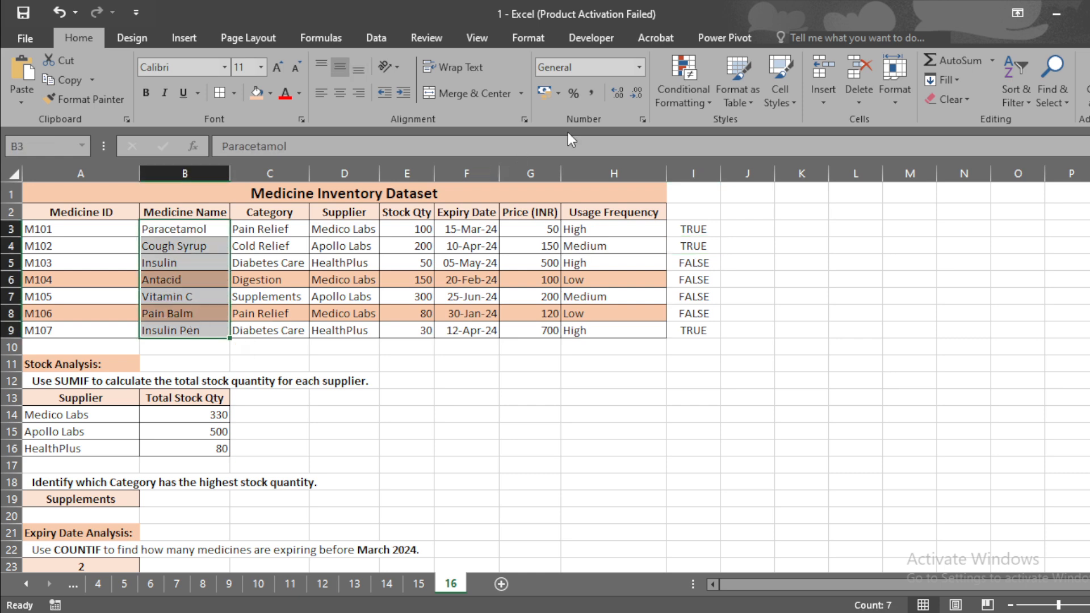
left_click(684, 100)
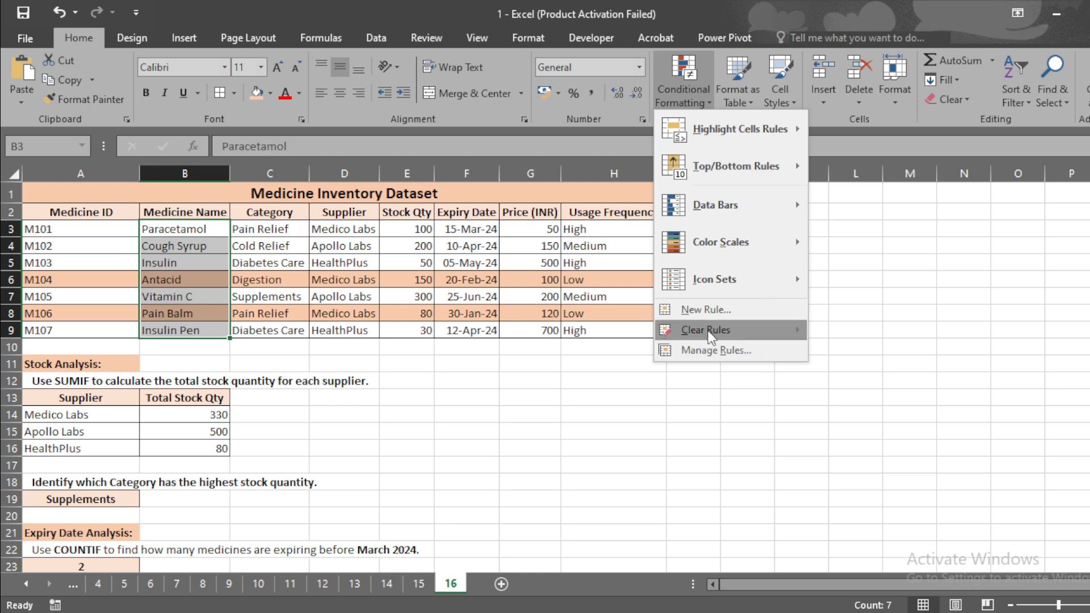
left_click(722, 313)
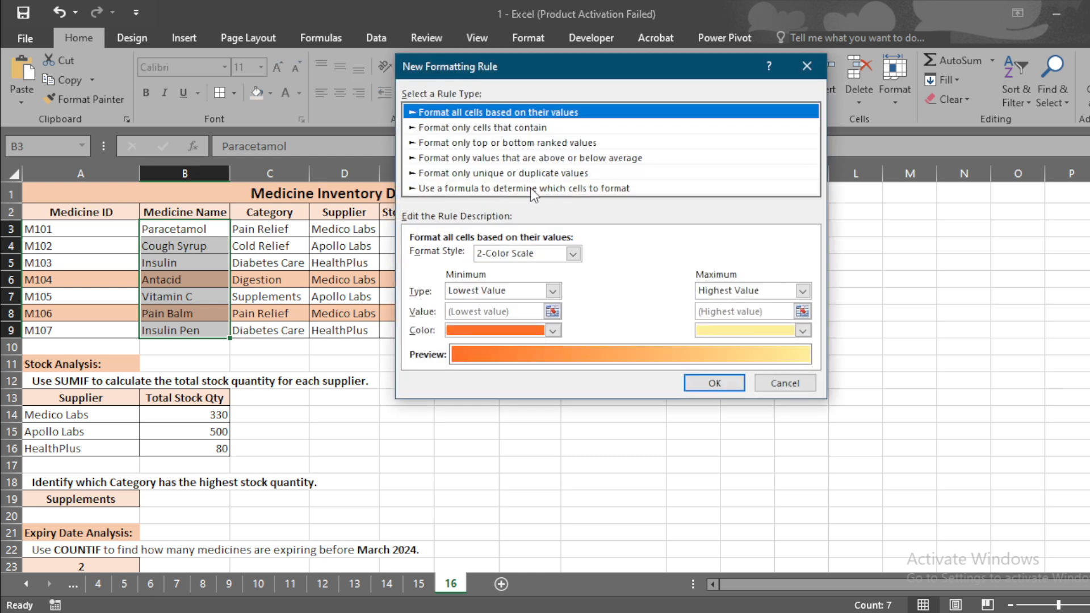
left_click(523, 190)
left_click(528, 257)
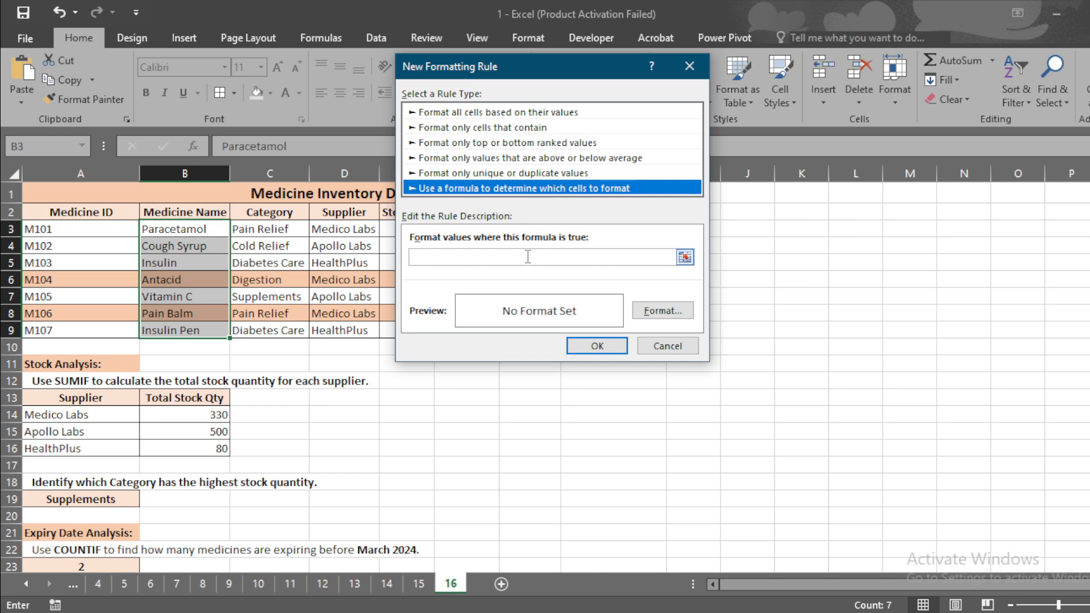
key("ctrl+v")
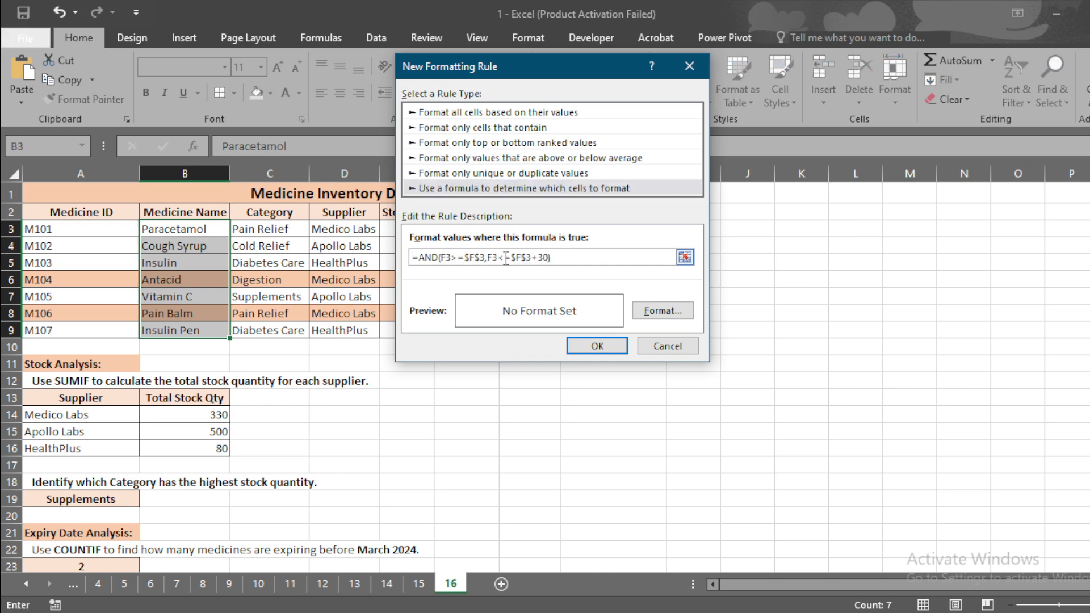
left_click(661, 313)
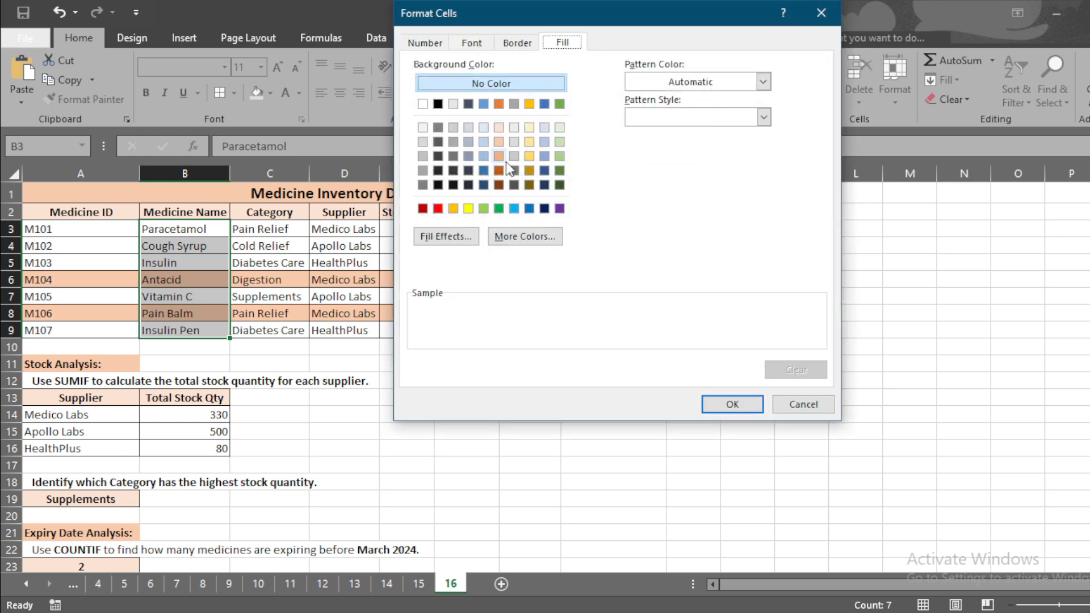
left_click(560, 156)
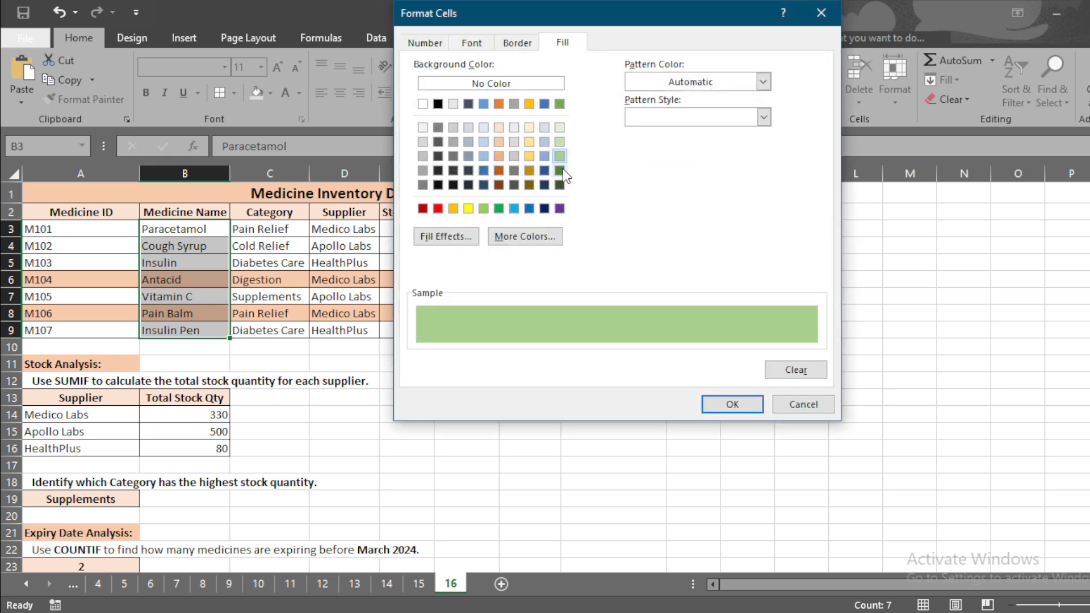
left_click(733, 404)
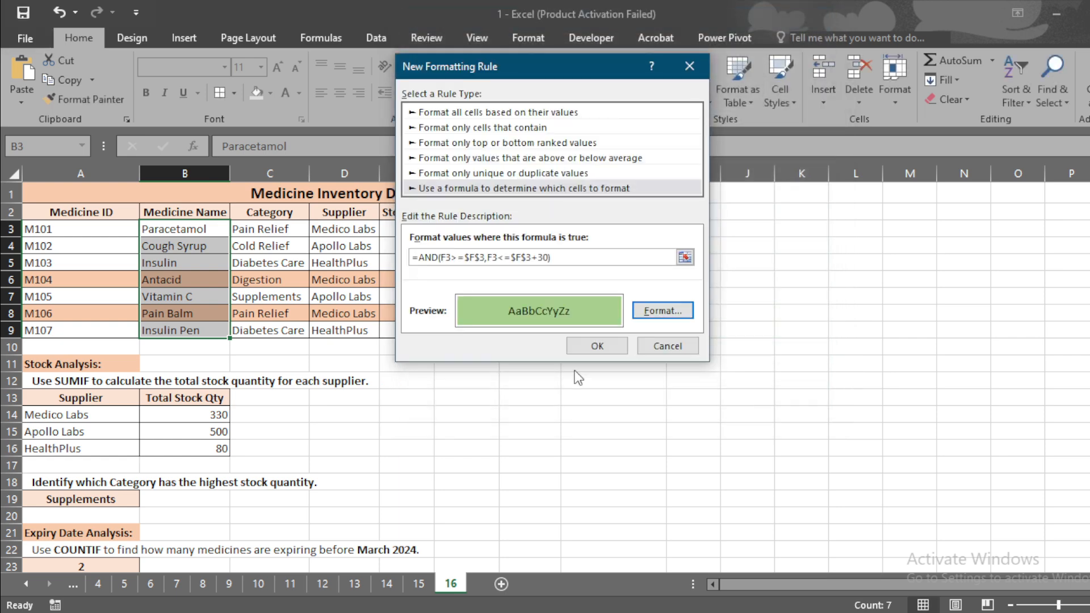
left_click(599, 347)
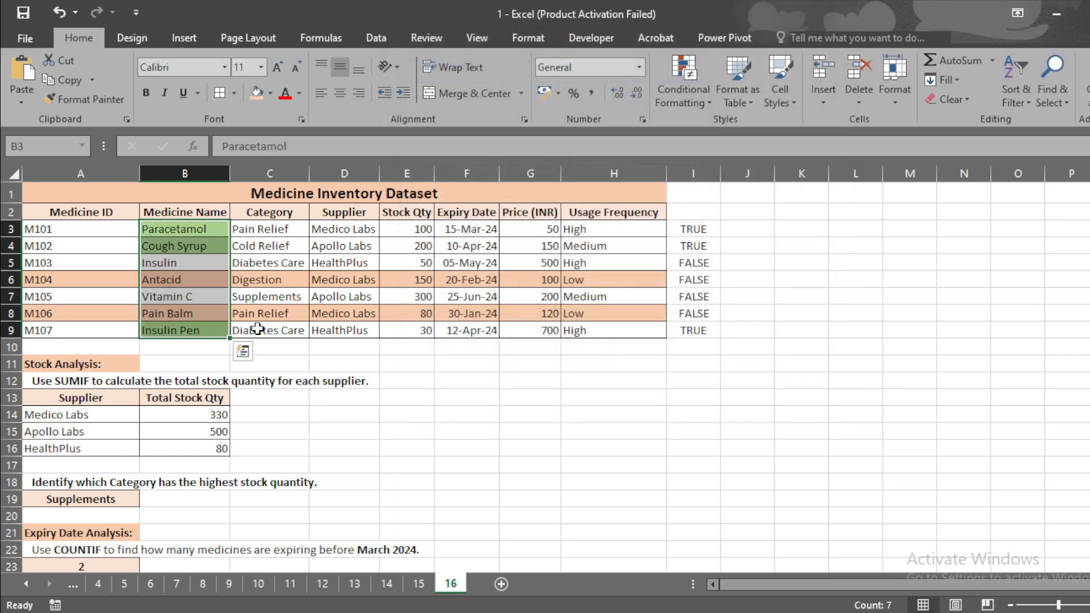
Inspect the highlighted medicine names in column B against their expiry dates
left_click(206, 266)
left_click(196, 229)
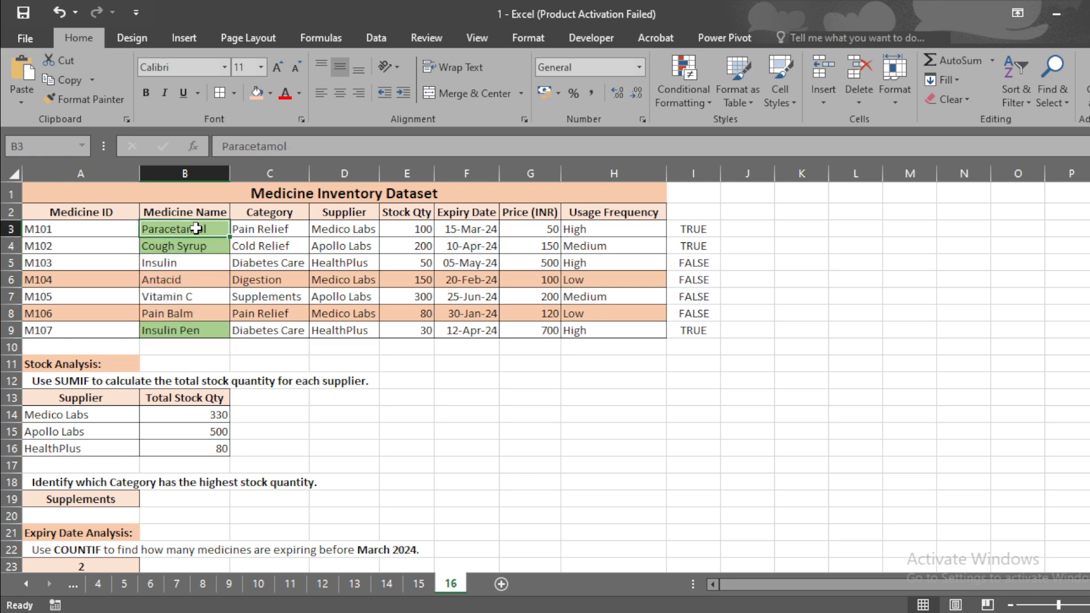
left_click_drag(196, 229, 199, 250)
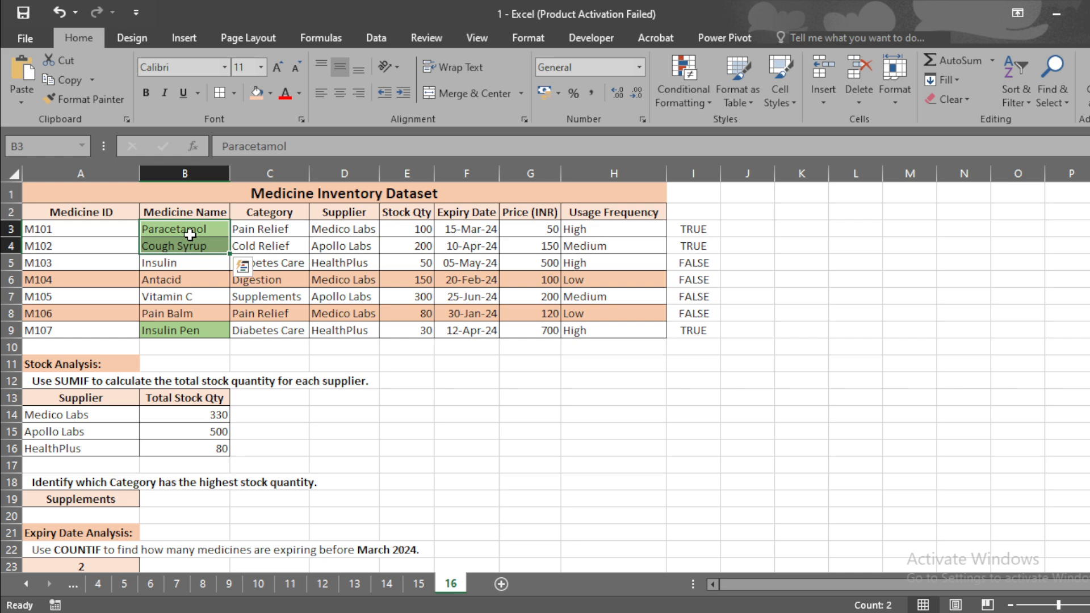
left_click(188, 328)
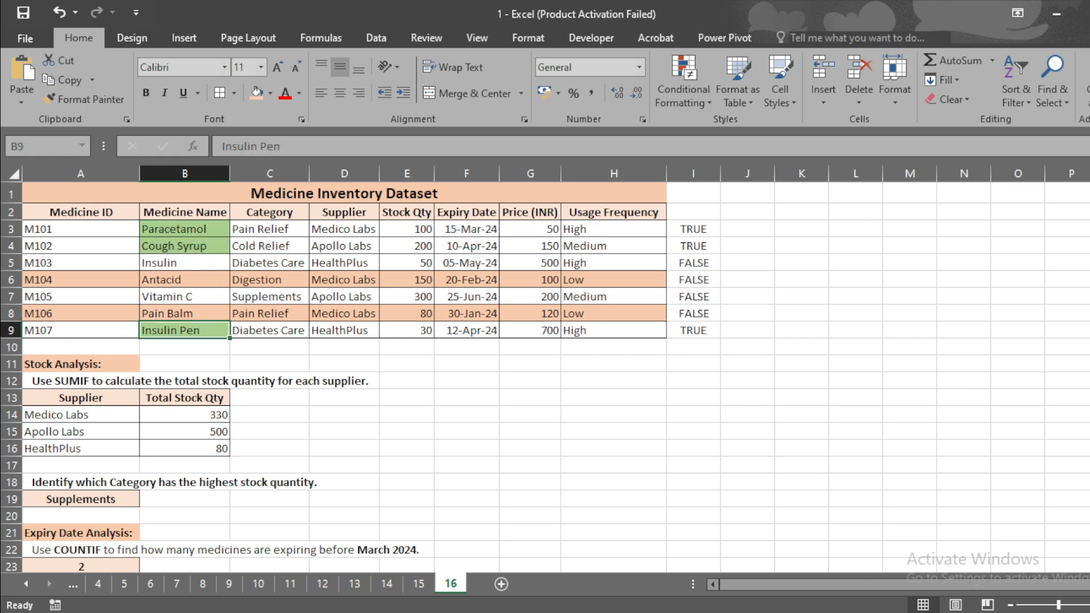
Begin a MAX formula in the Expensive cell B29, then erase it
left_click_drag(1089, 280, 1089, 400)
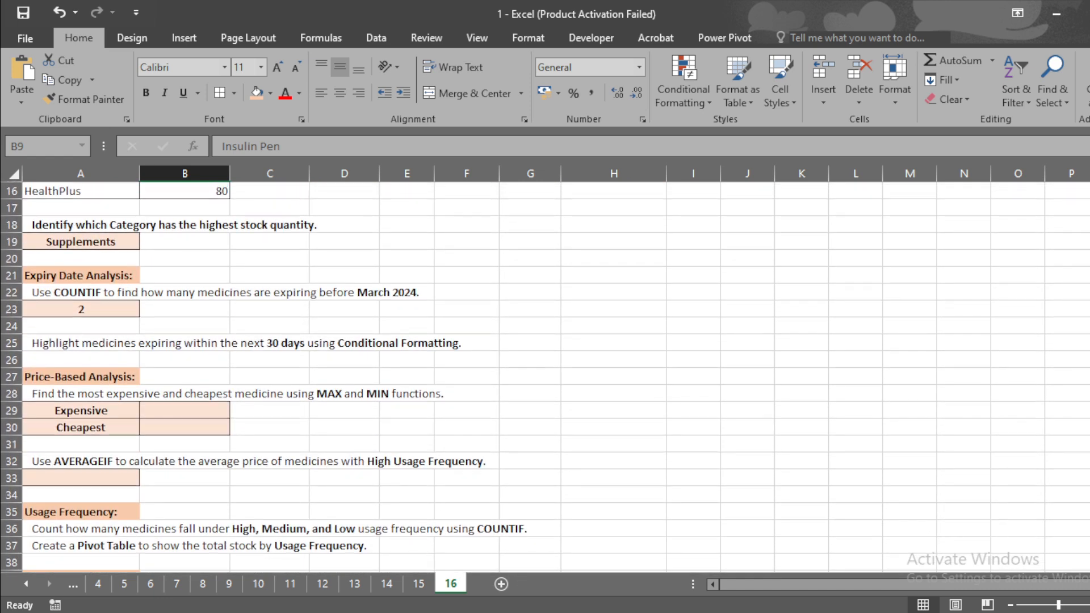
left_click(184, 415)
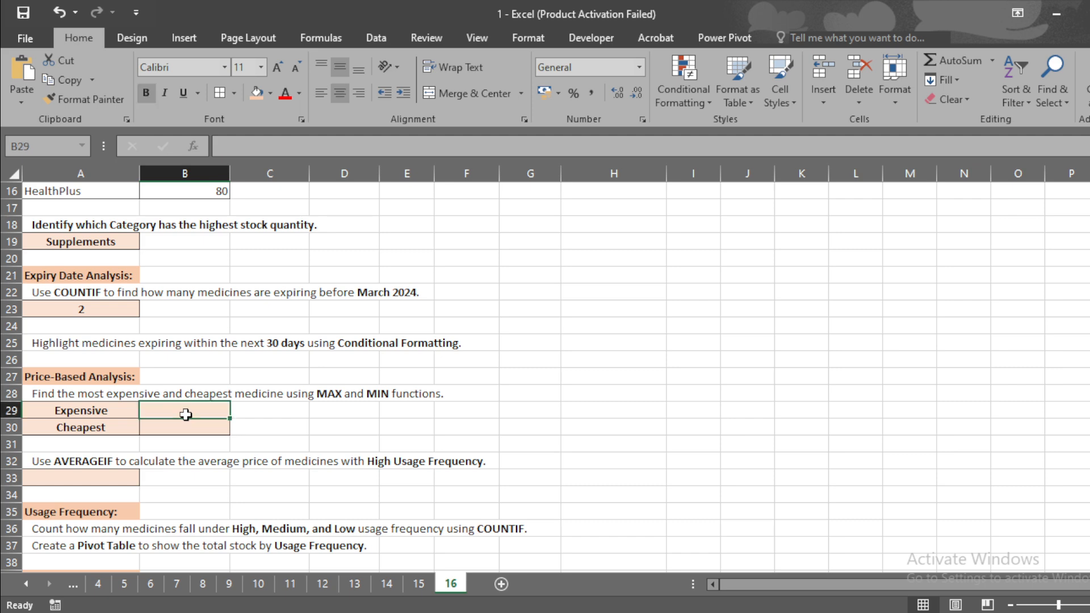
type("=")
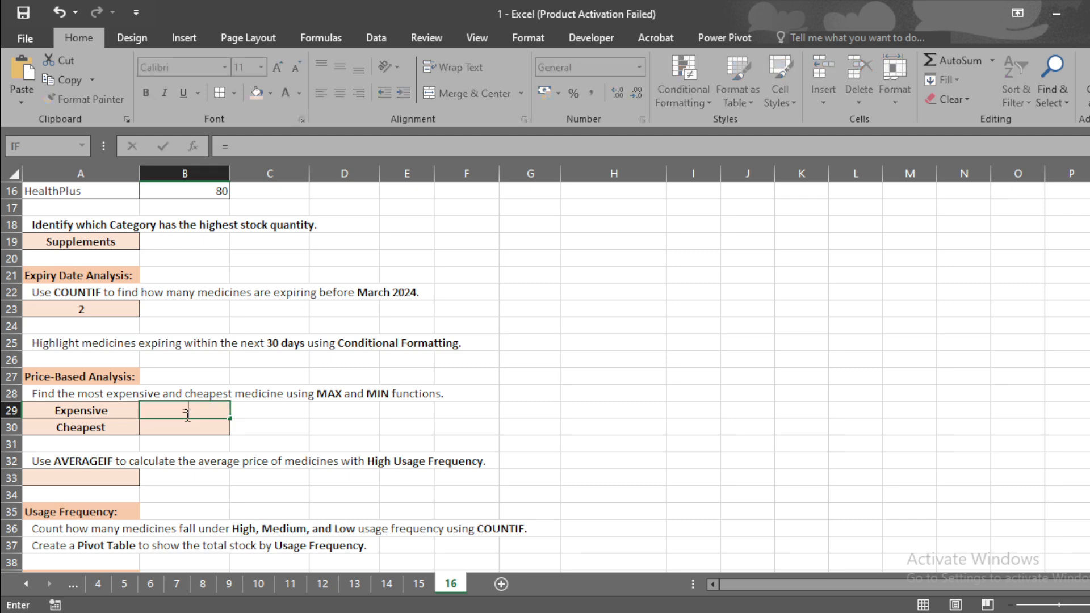
type("max")
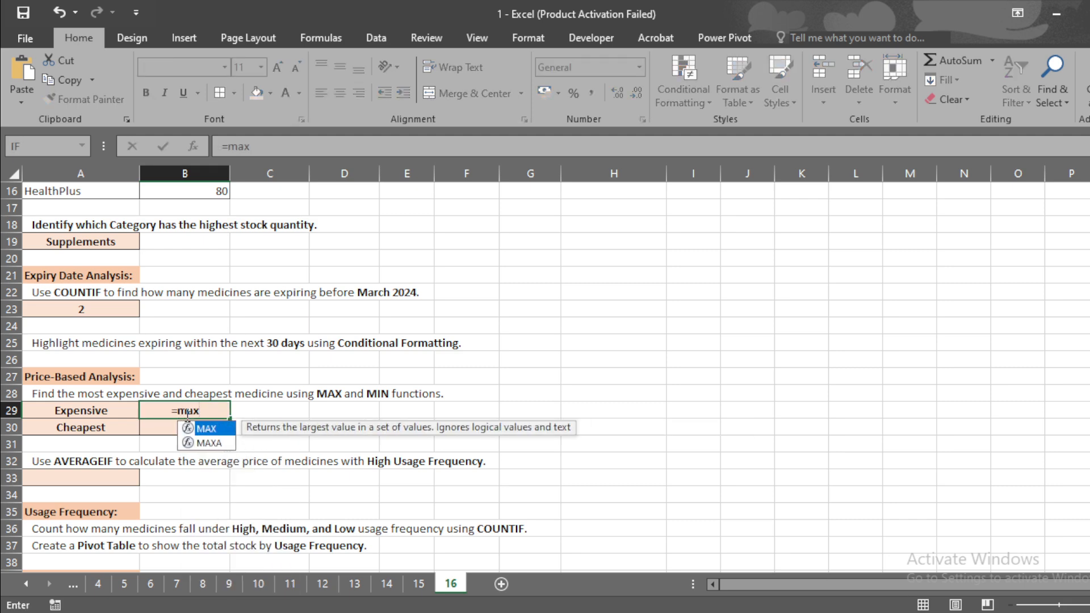
key("Tab")
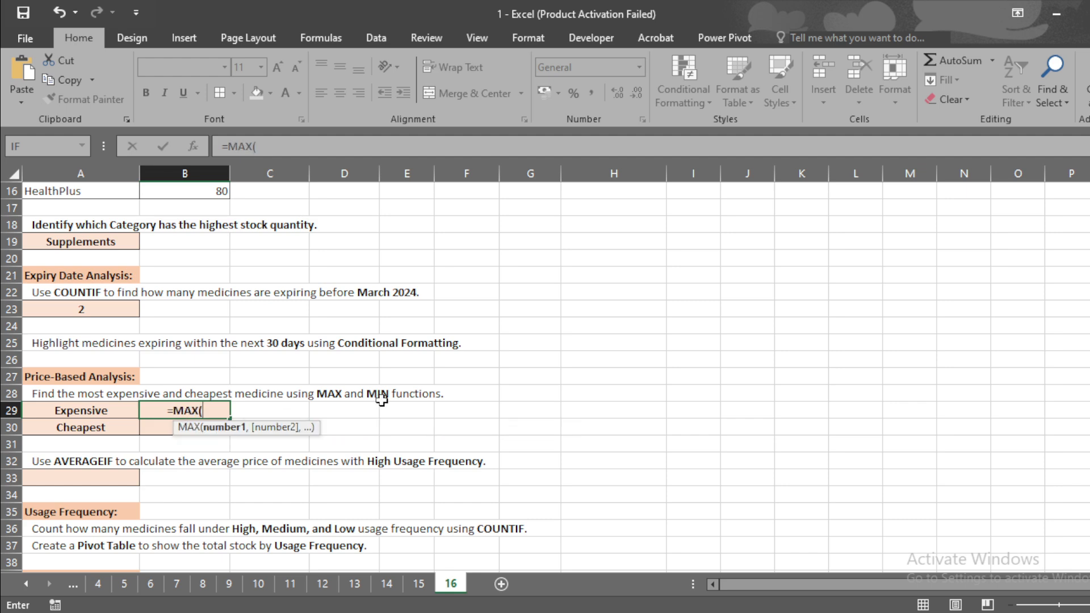
scroll(546, 375, "up", 5)
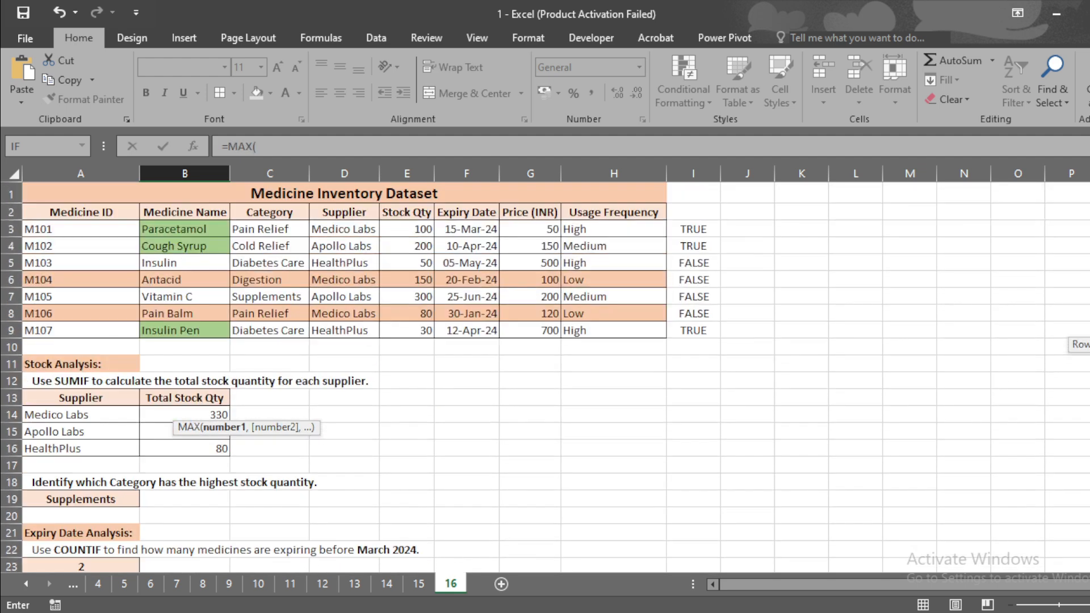
scroll(545, 375, "down", 4)
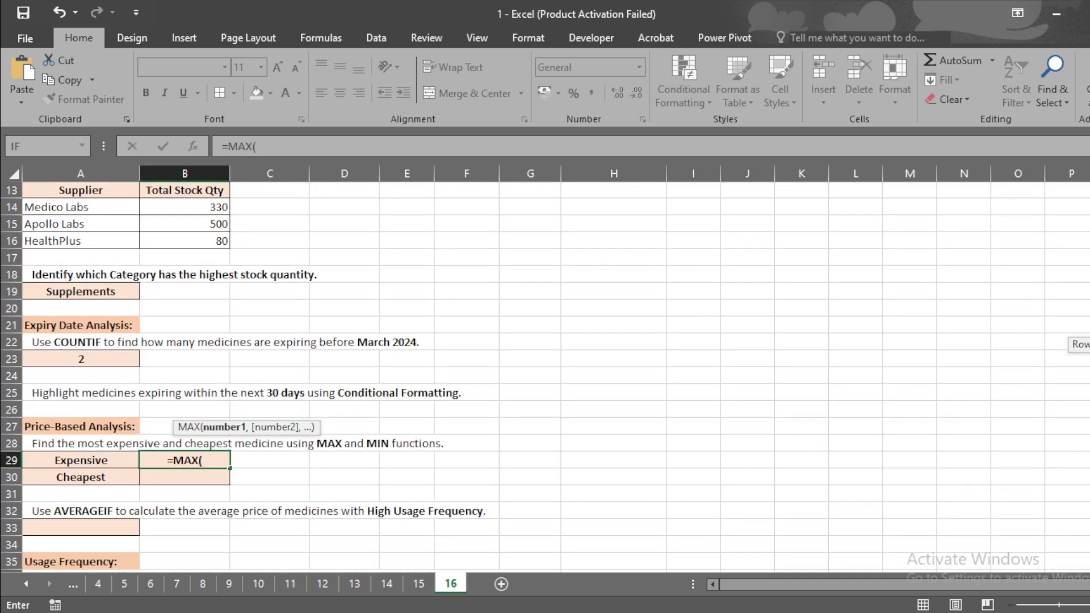
scroll(545, 375, "up", 1)
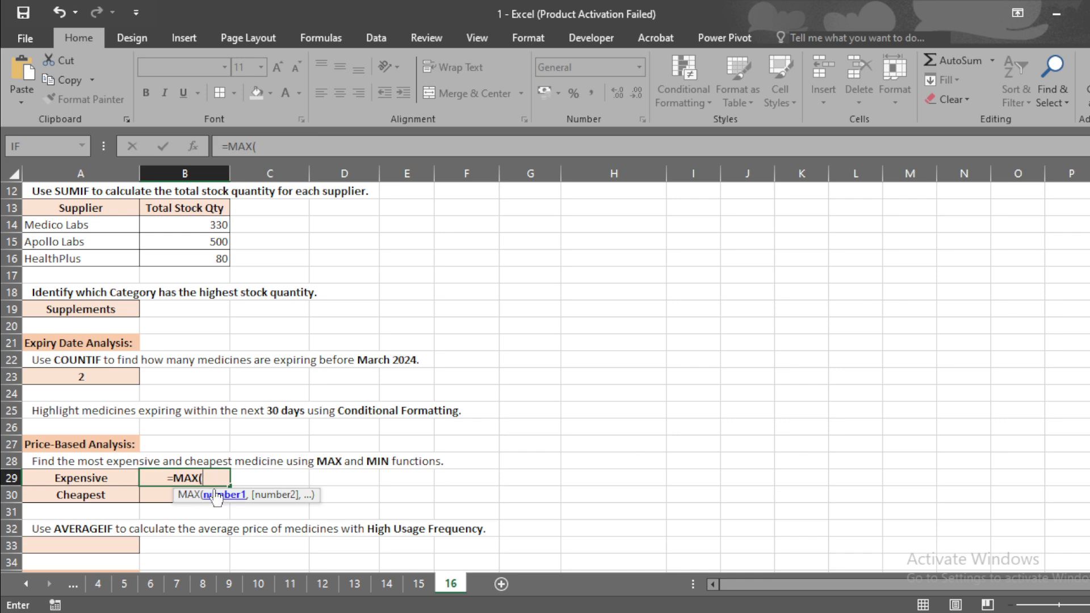
left_click_drag(203, 481, 160, 482)
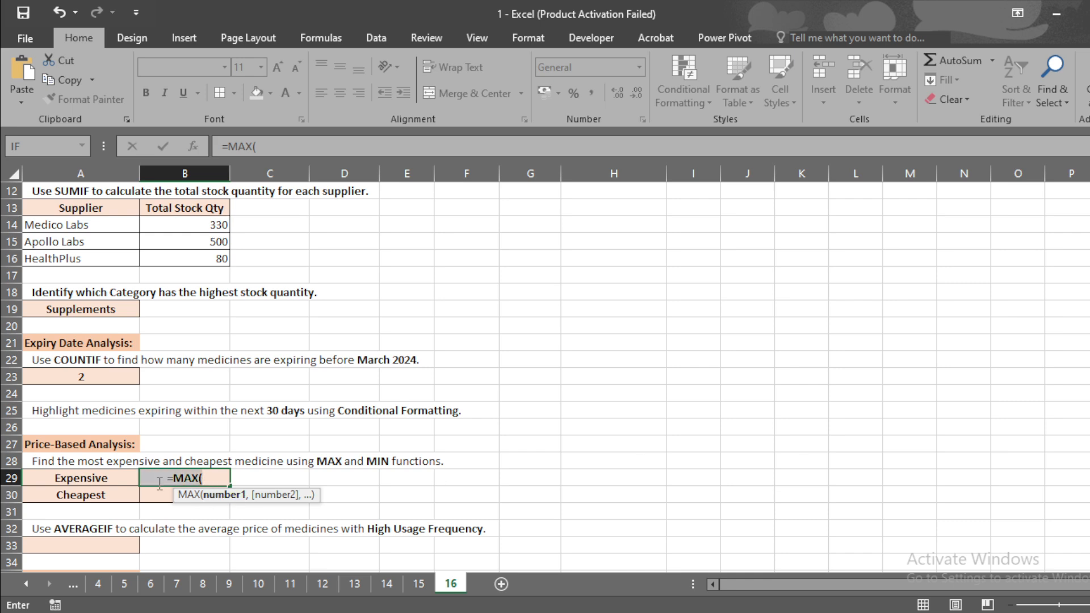
key("BackSpace")
Start an INDEX formula in B29 that returns from the medicine names B3:B9
type("=")
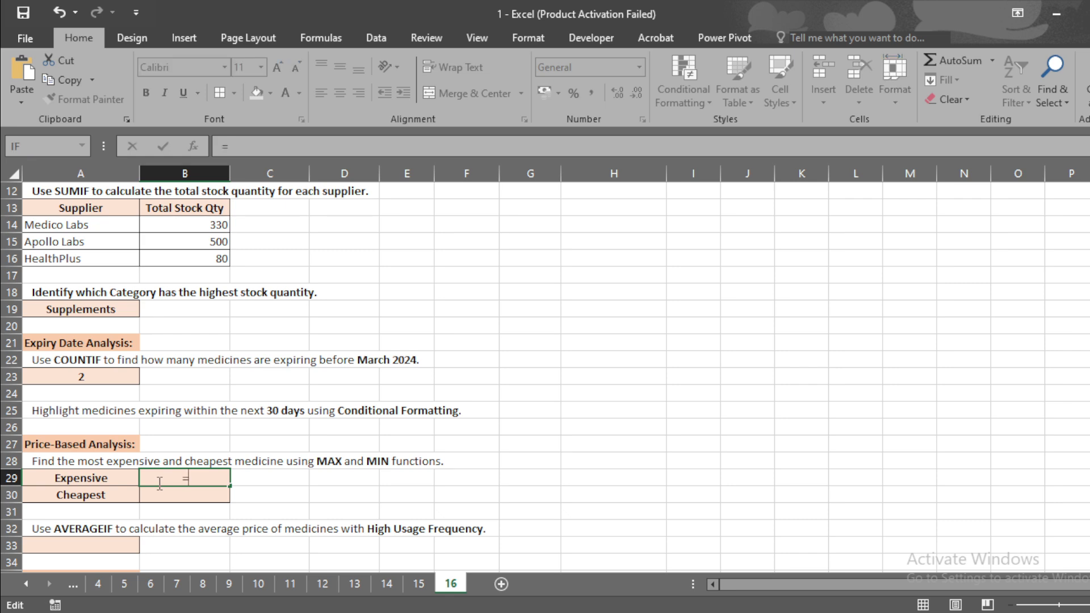
type("index")
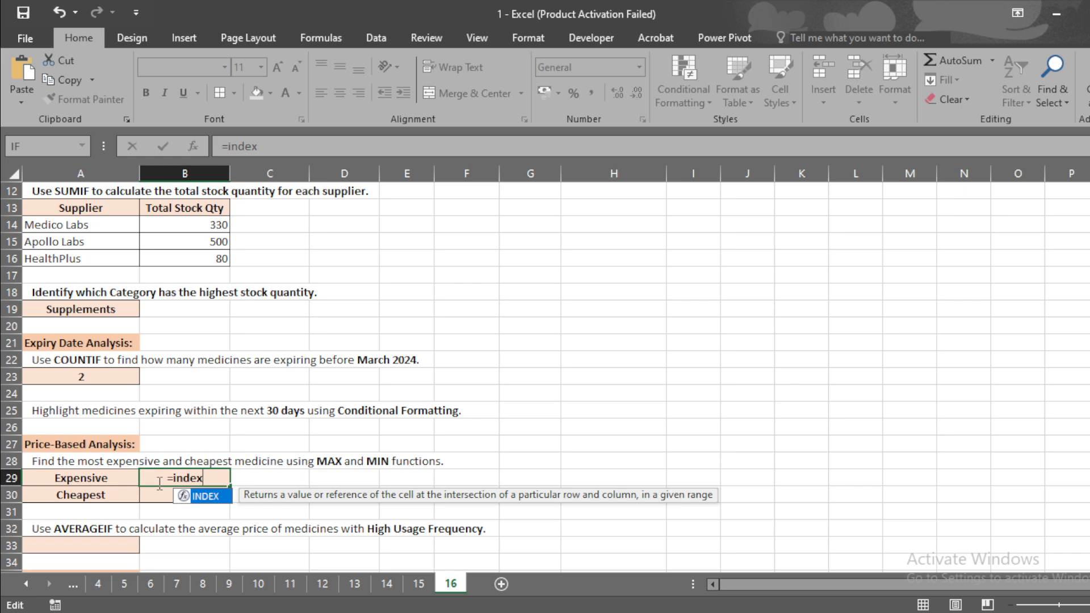
key("Tab")
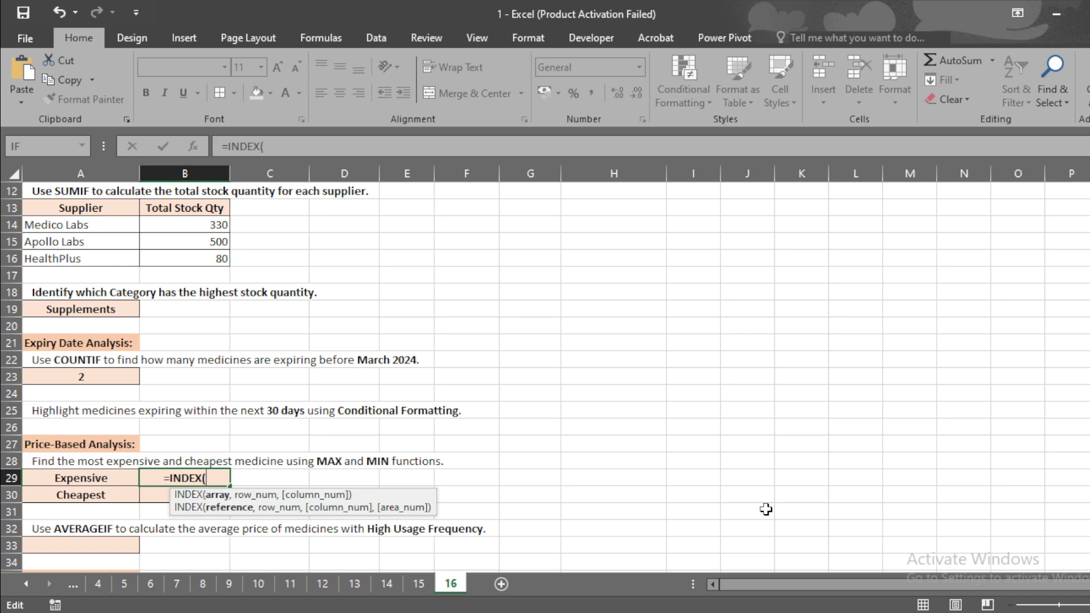
scroll(546, 374, "up", 4)
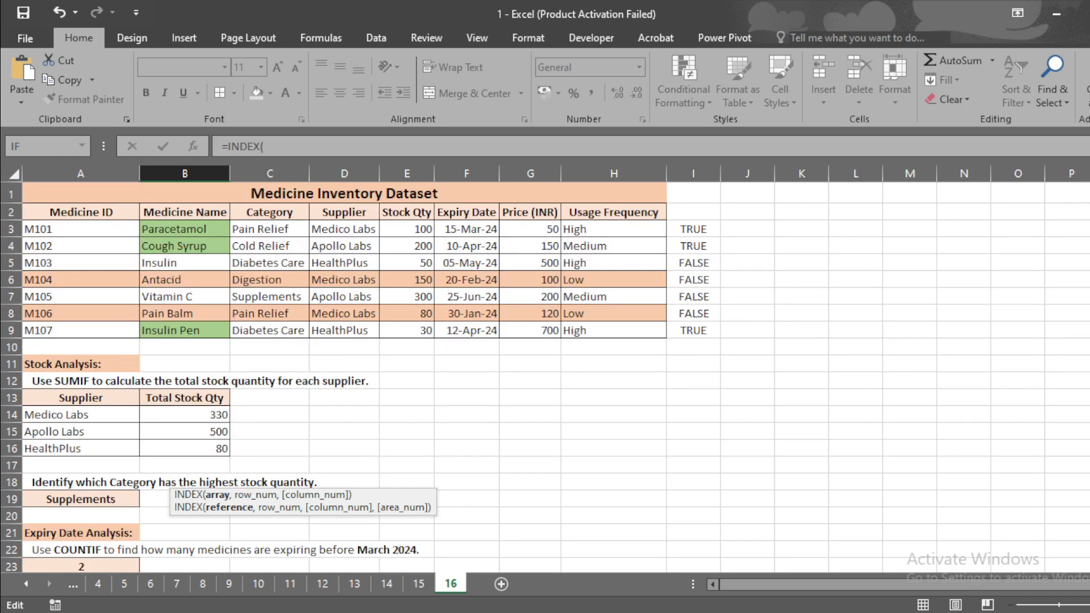
left_click_drag(211, 232, 212, 329)
type(",")
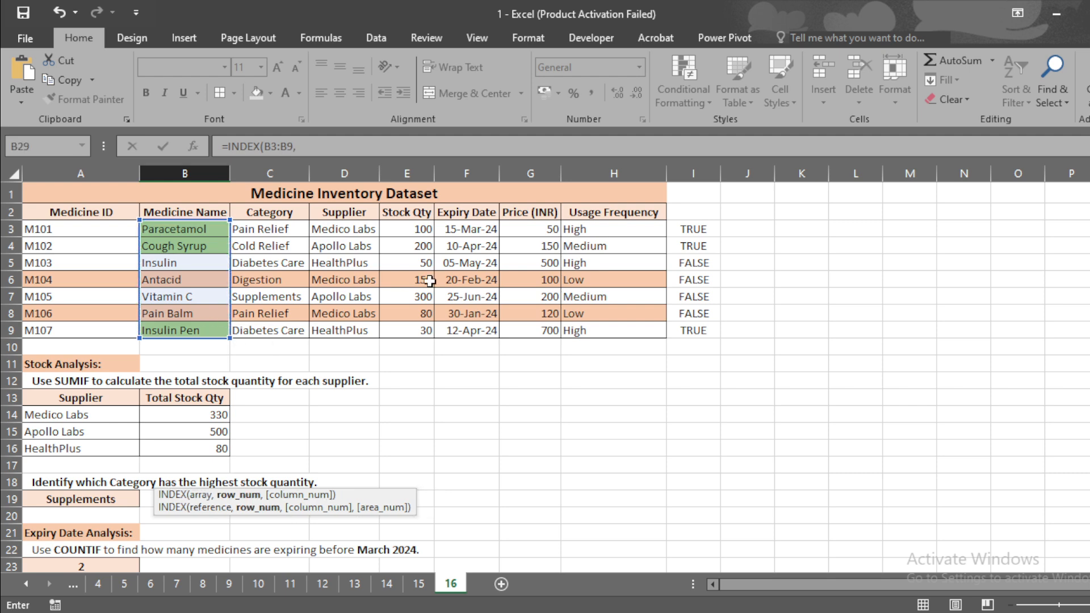
type("match")
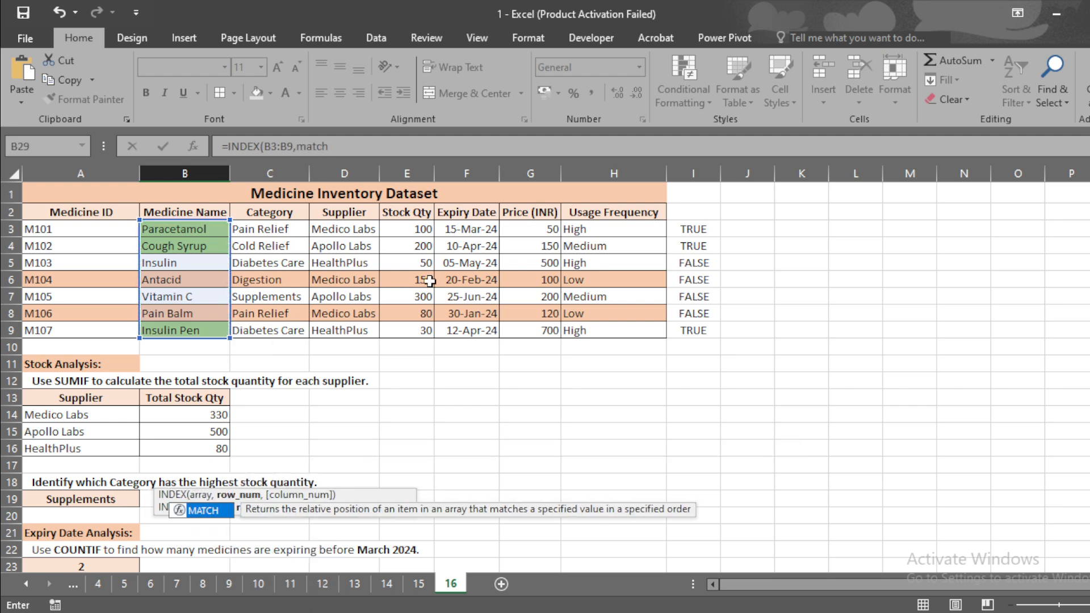
Complete the formula with MATCH(MAX(G3:G9),G3:G9,0) as the row, enter it, and review it in B29
key("Tab")
type("max")
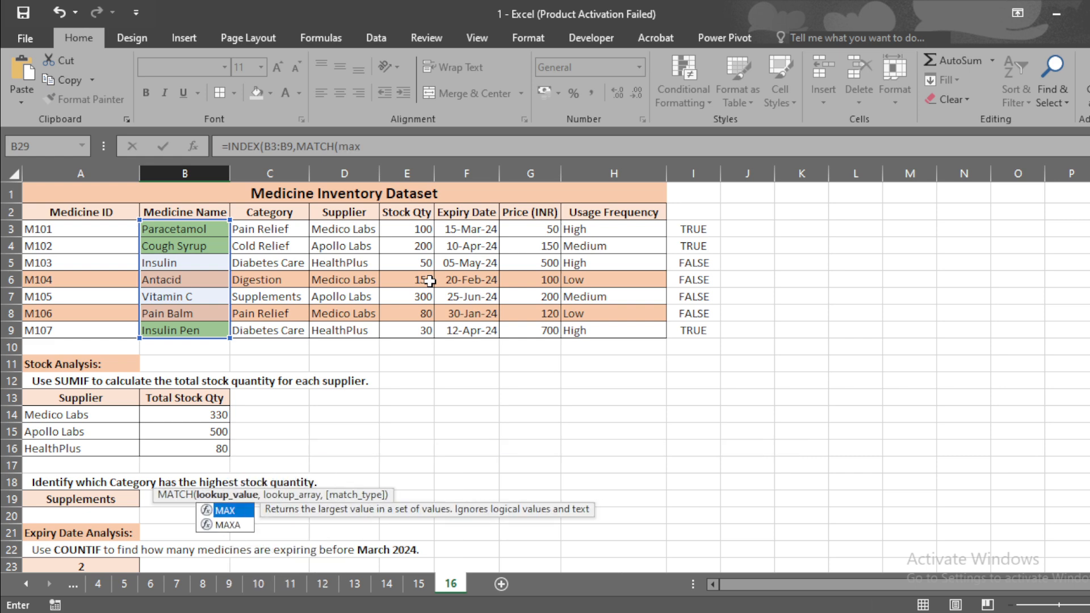
type("(")
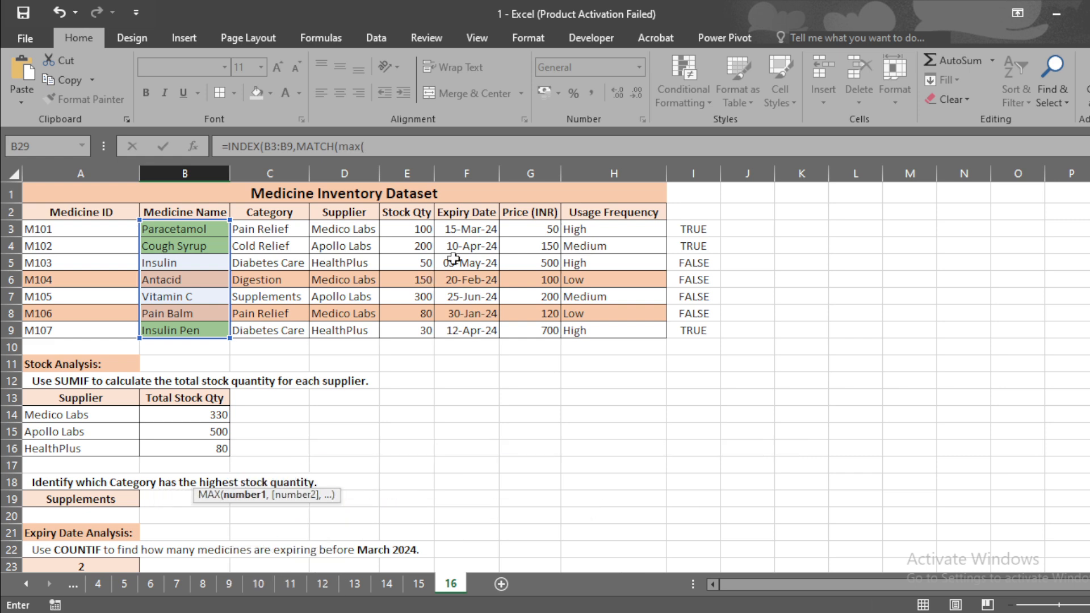
left_click(538, 230)
left_click_drag(538, 230, 547, 339)
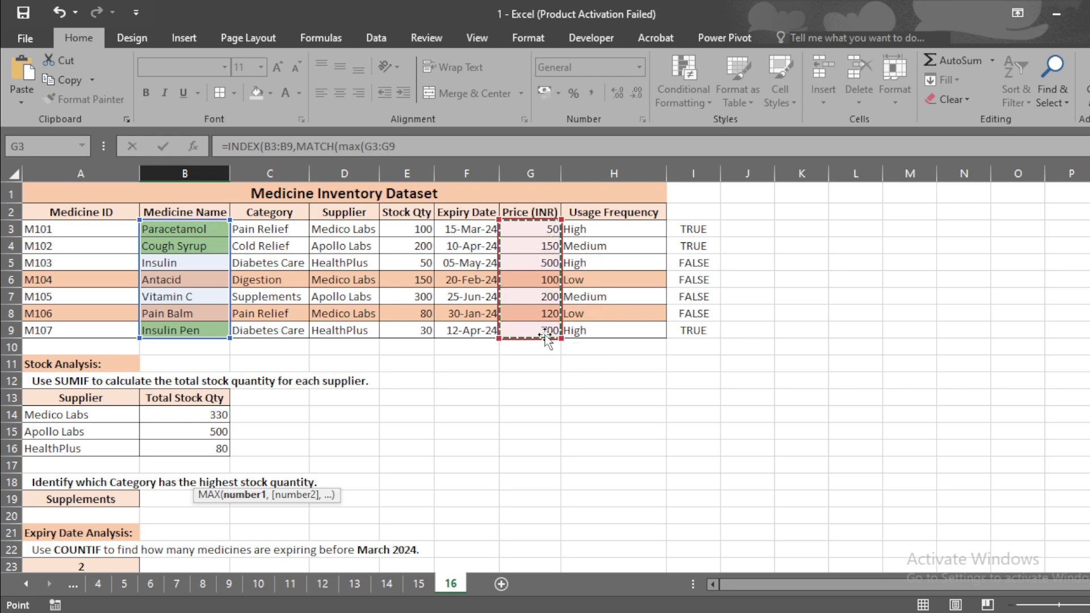
type("),")
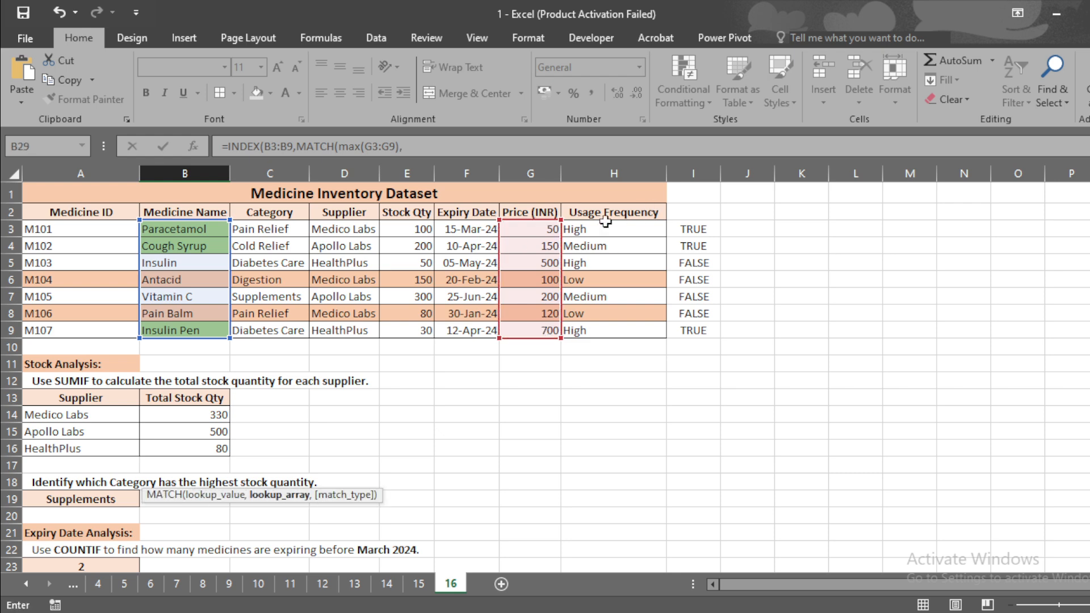
left_click_drag(524, 228, 541, 340)
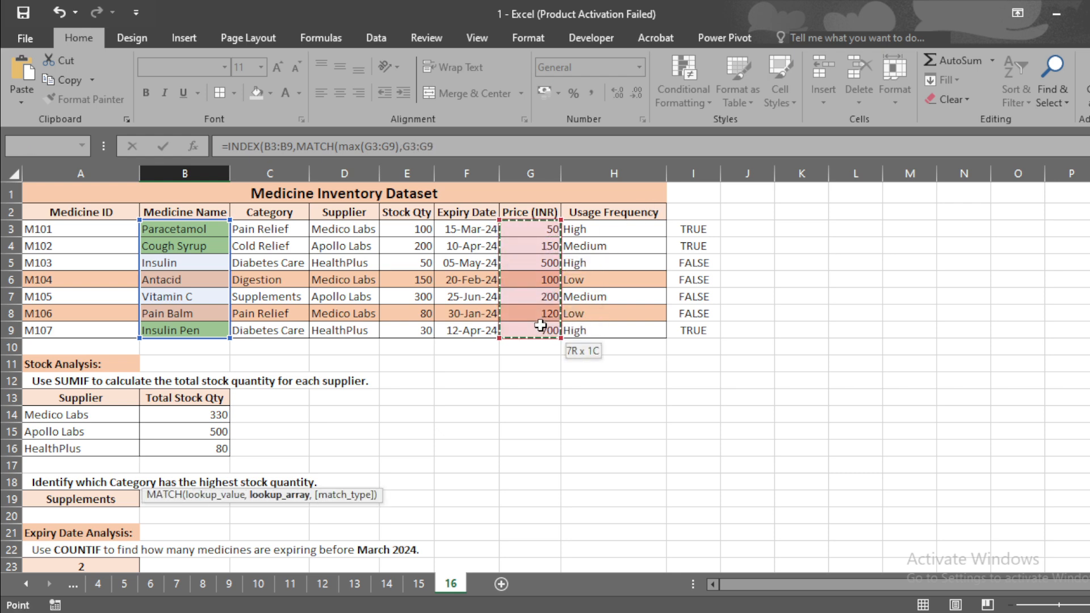
type(",0")
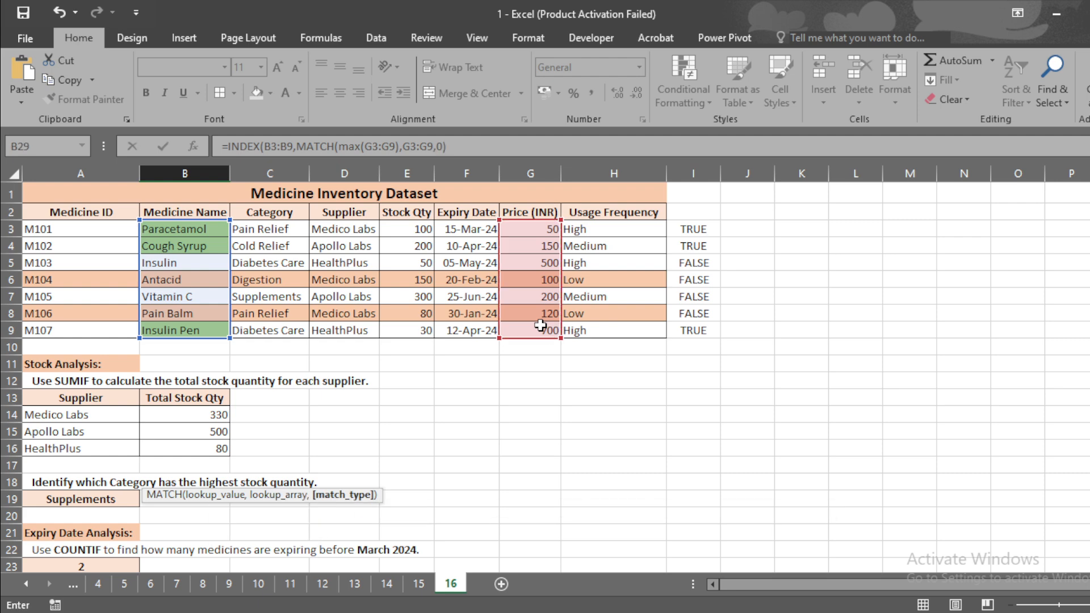
type(")")
key("Return")
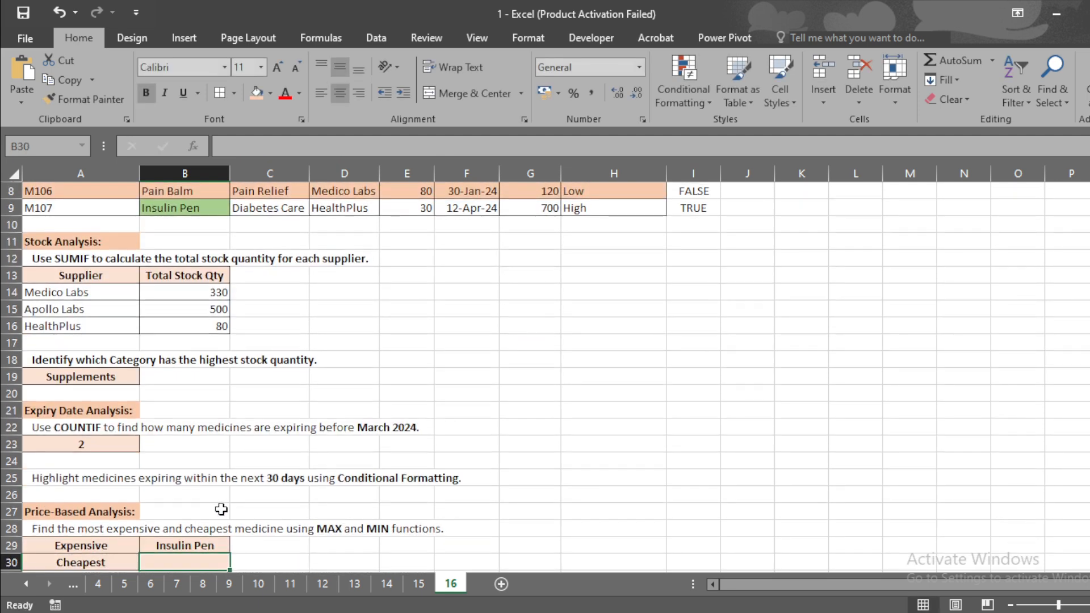
left_click(196, 544)
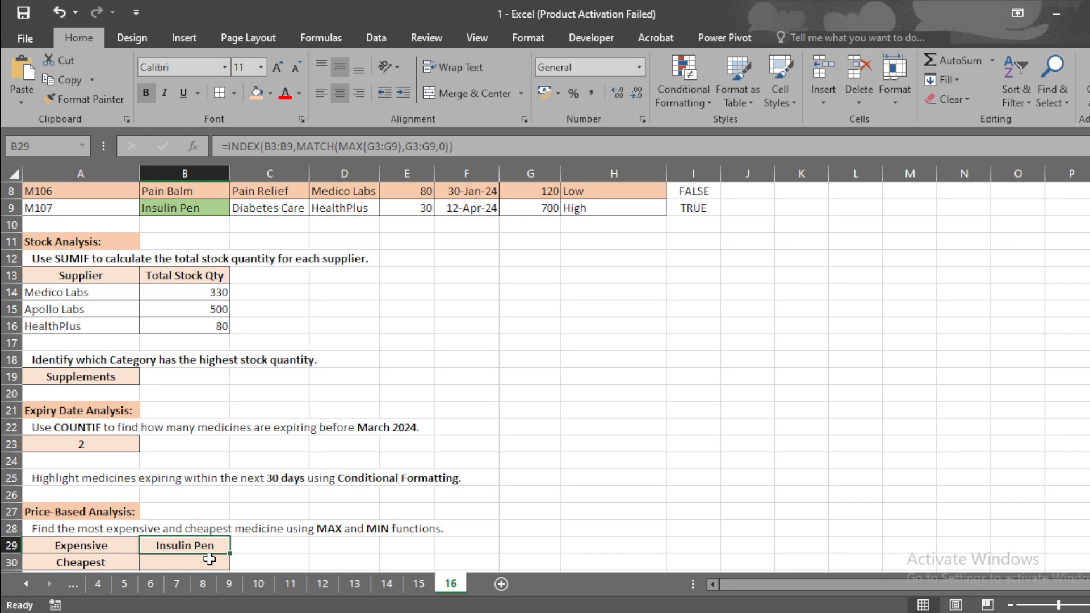
Start an INDEX formula in the Cheapest cell B30 that returns from the medicine names B3:B9
left_click(209, 560)
type("=")
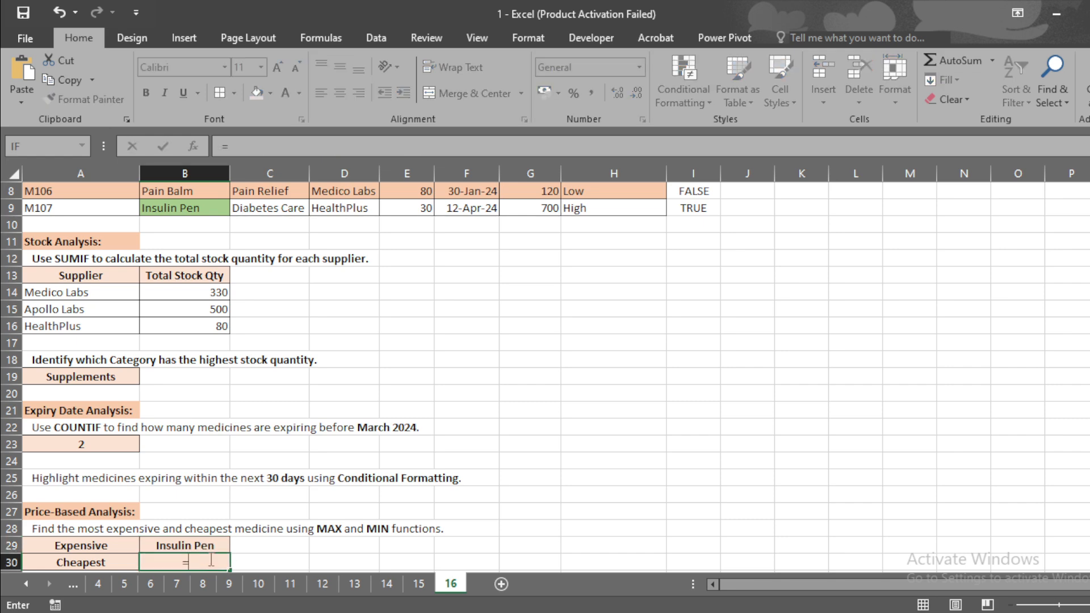
type("index")
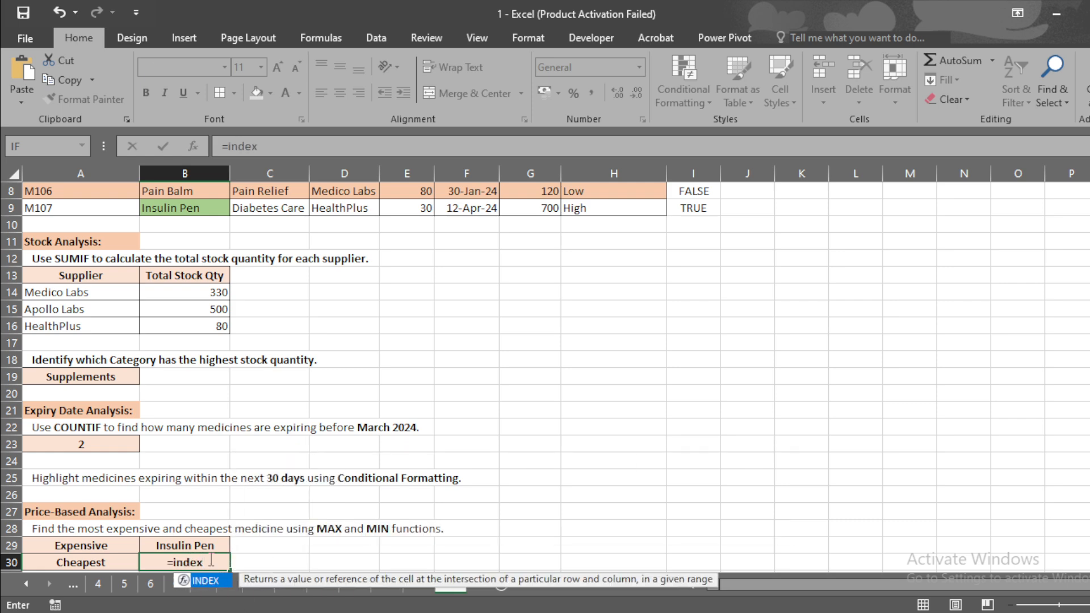
key("Tab")
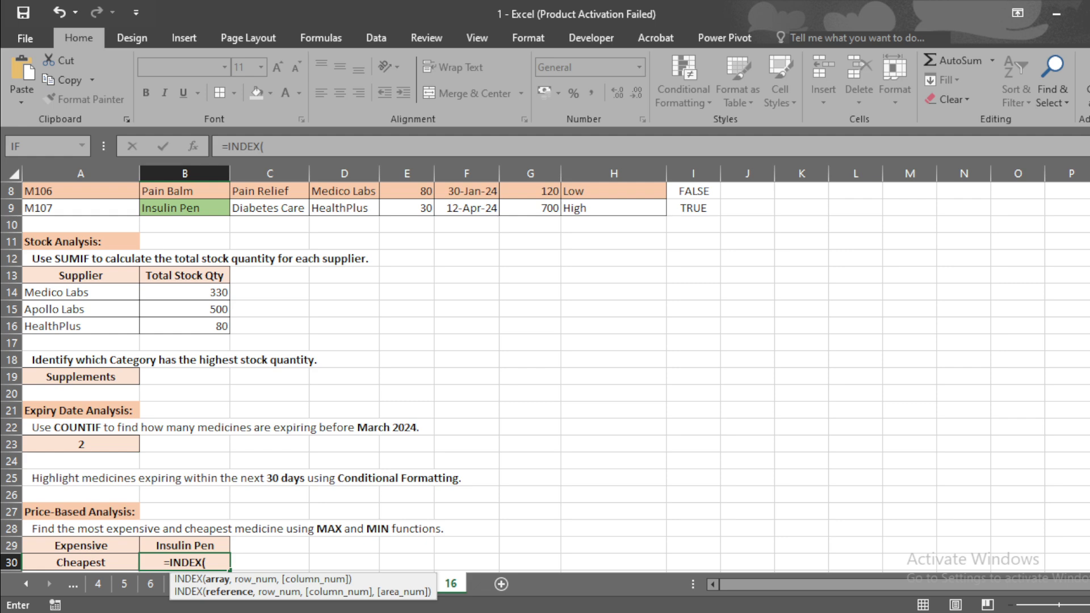
scroll(230, 317, "up", 3)
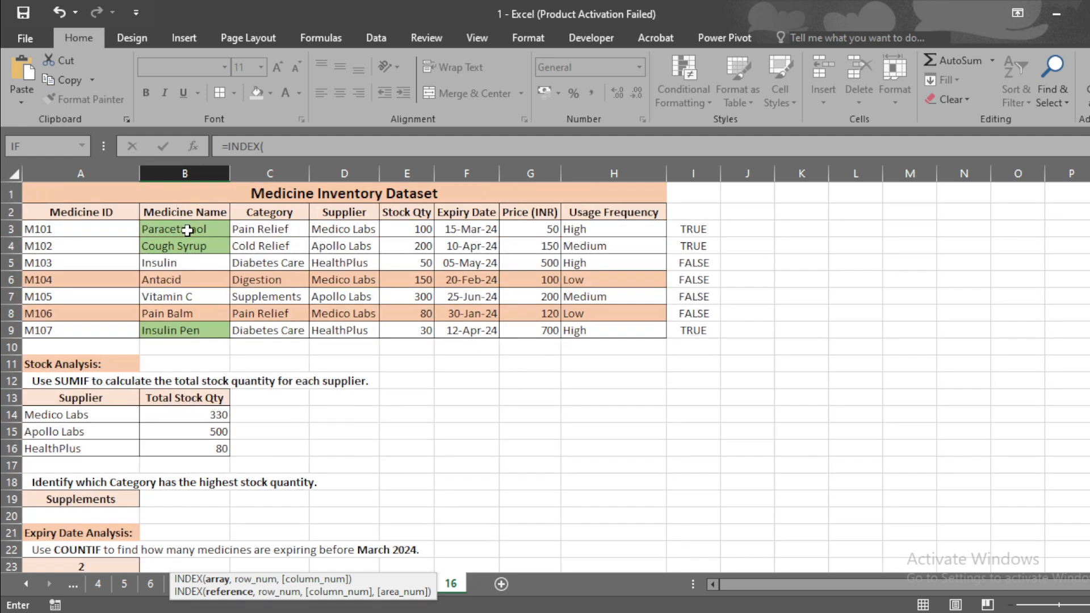
left_click_drag(187, 230, 196, 326)
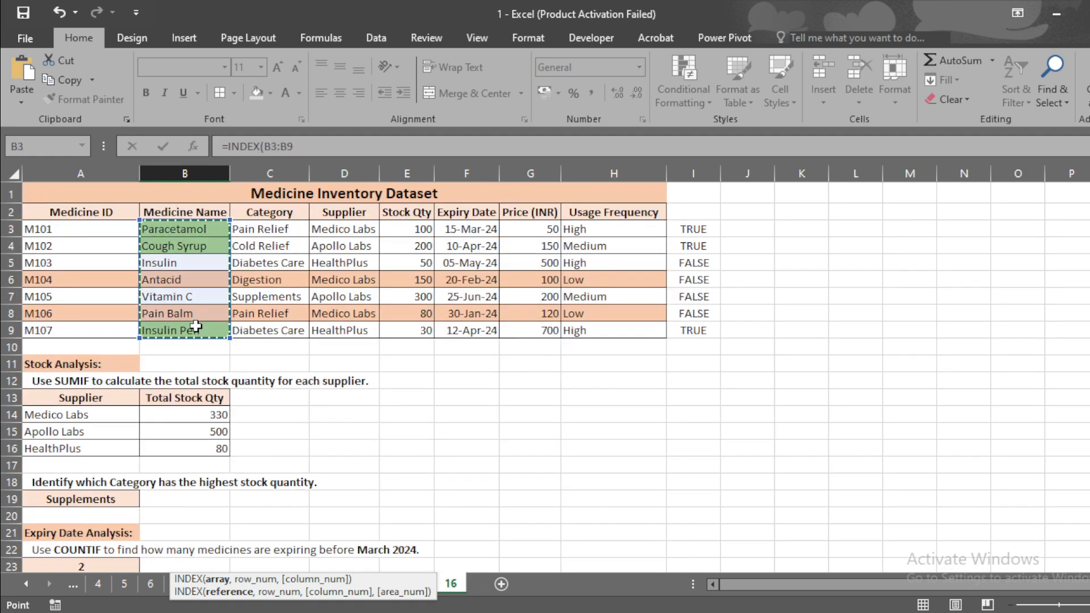
Complete the formula with MATCH(MIN(G3:G9),G3:G9,0) as the row and enter it
type(",")
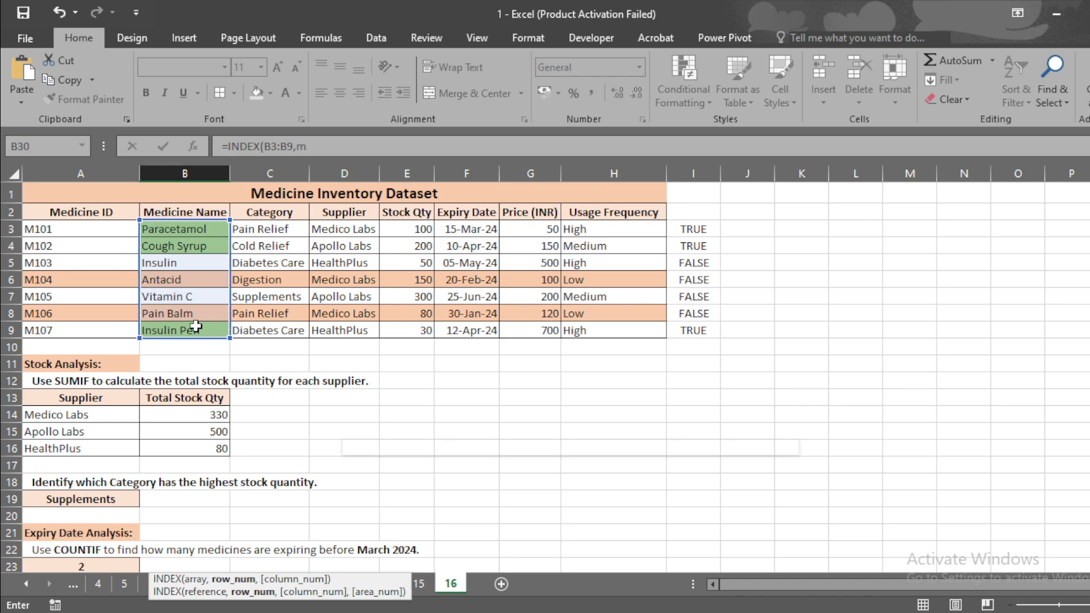
type("match(")
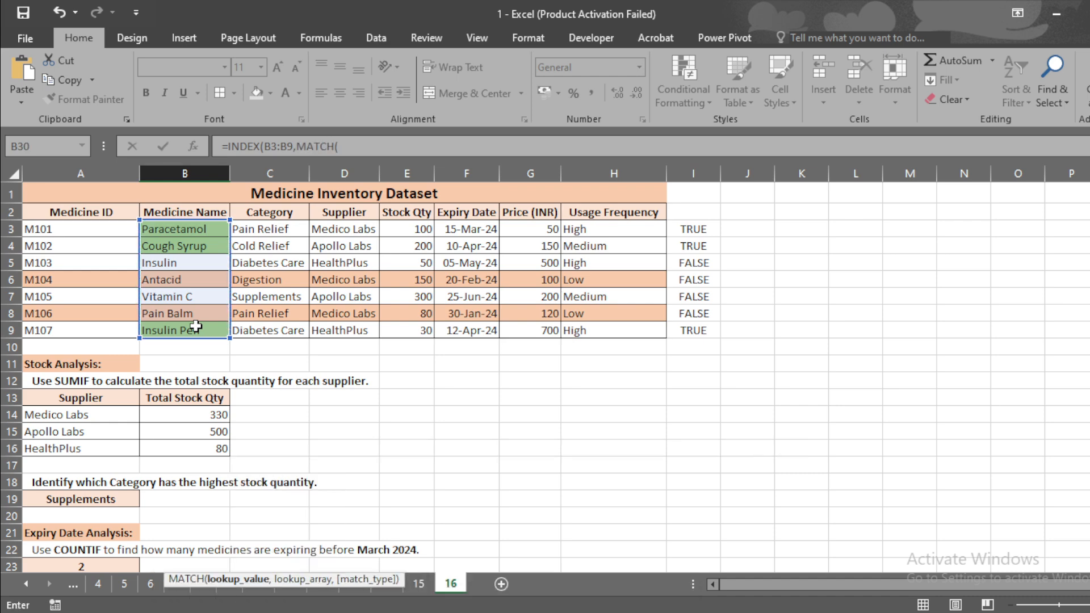
type("min(")
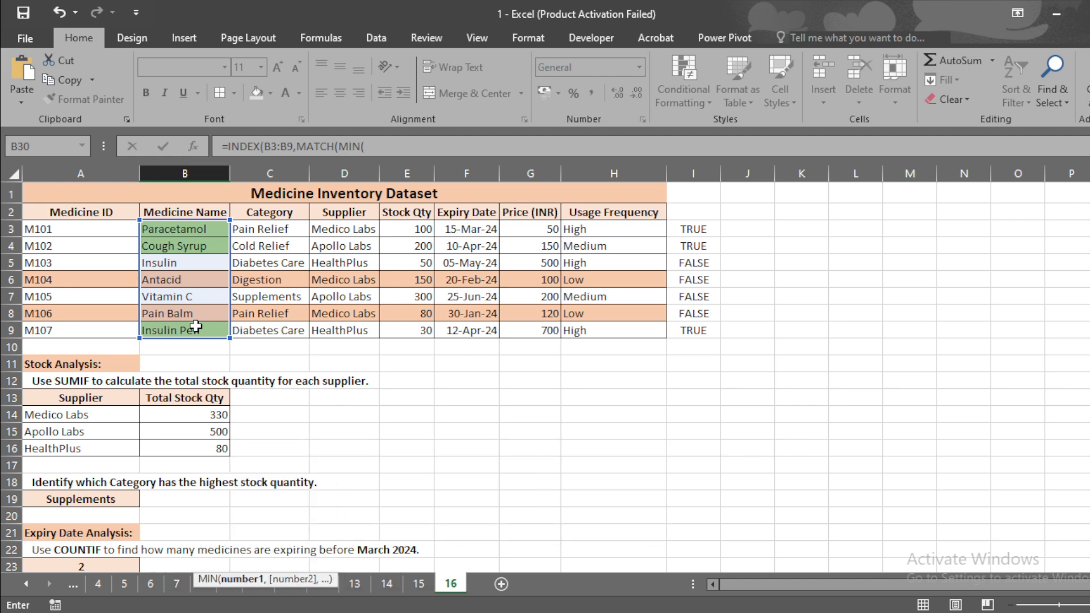
left_click_drag(552, 230, 550, 325)
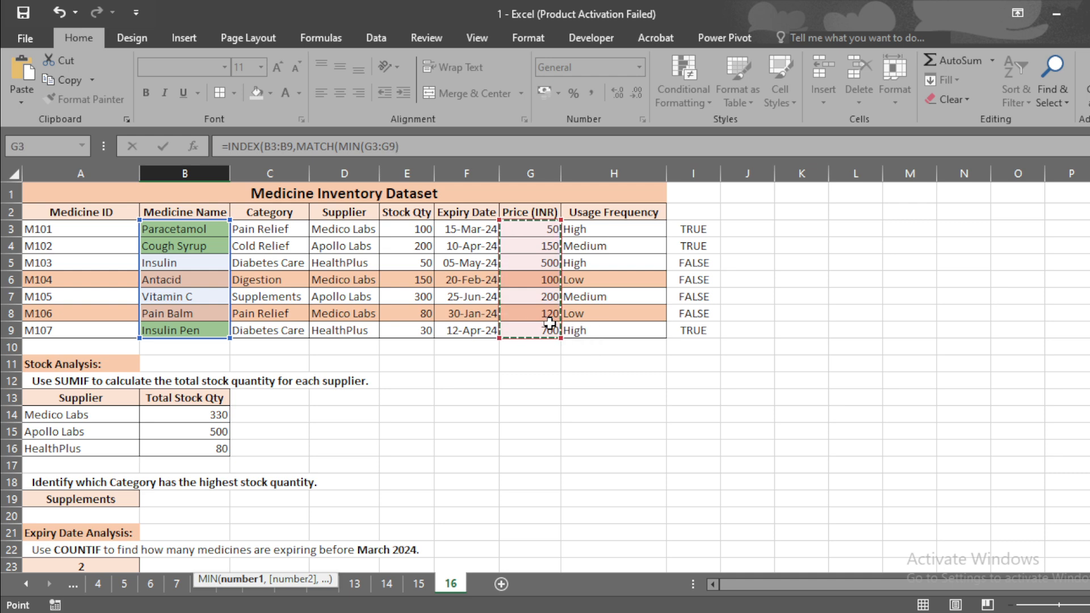
type("),")
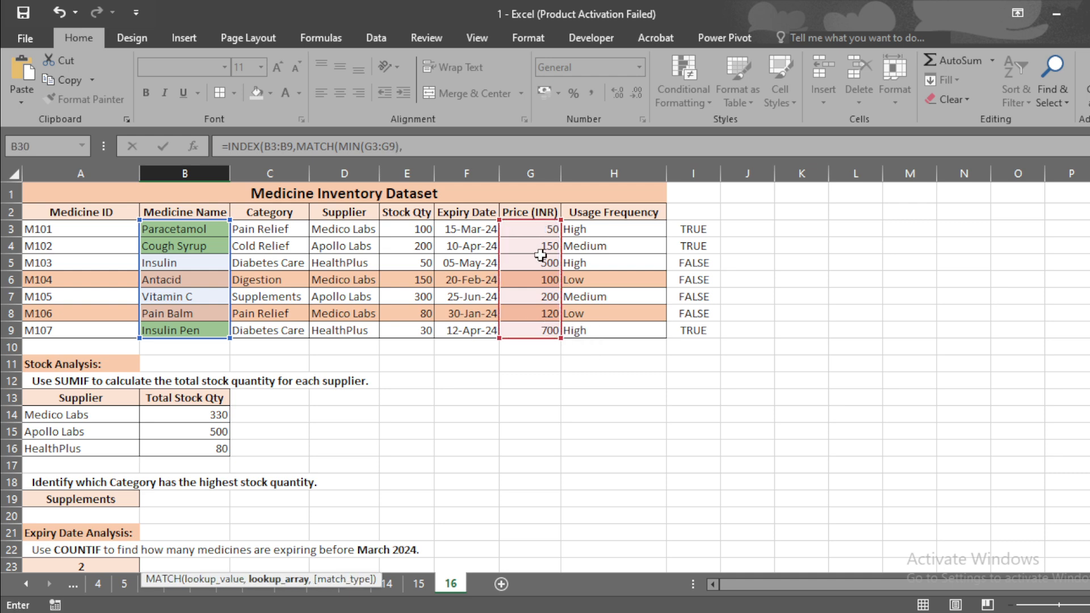
left_click_drag(542, 230, 544, 323)
type("0))")
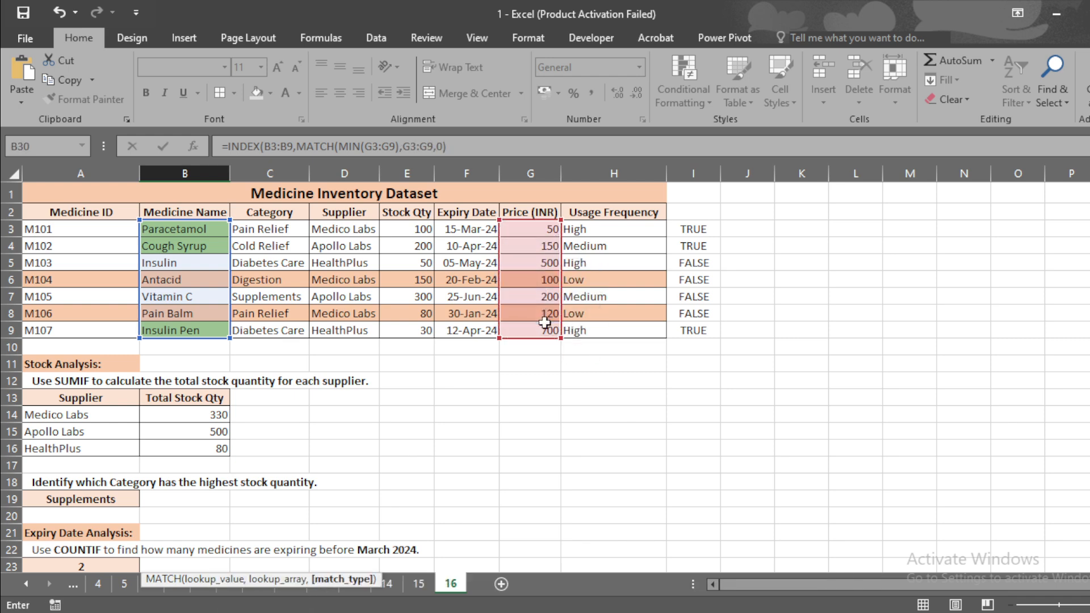
key("Return")
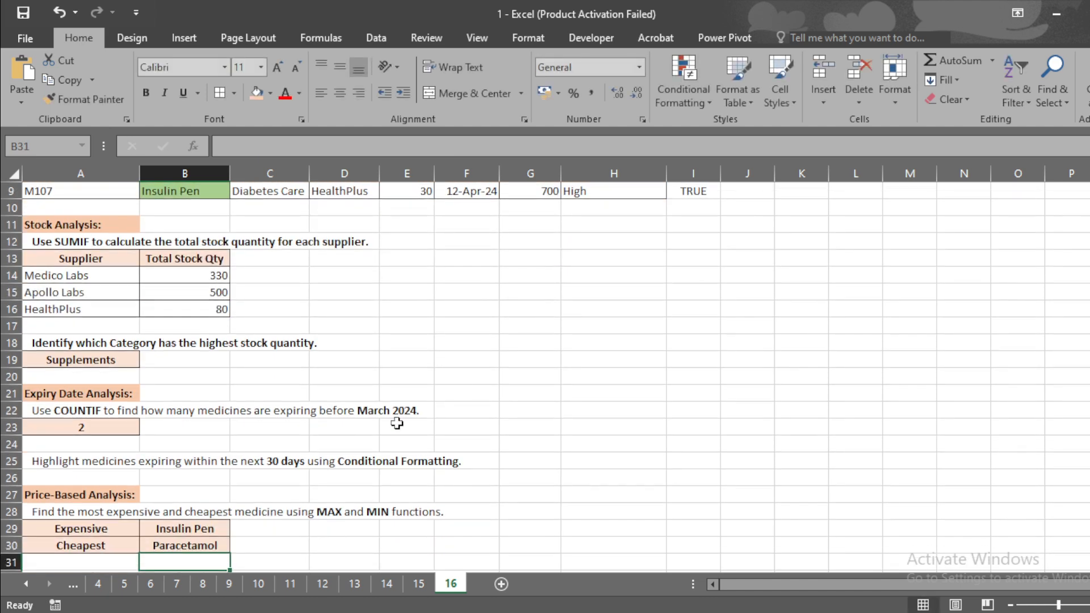
Check the Cheapest formula in B30 against the prices and medicine names in the dataset
left_click(177, 543)
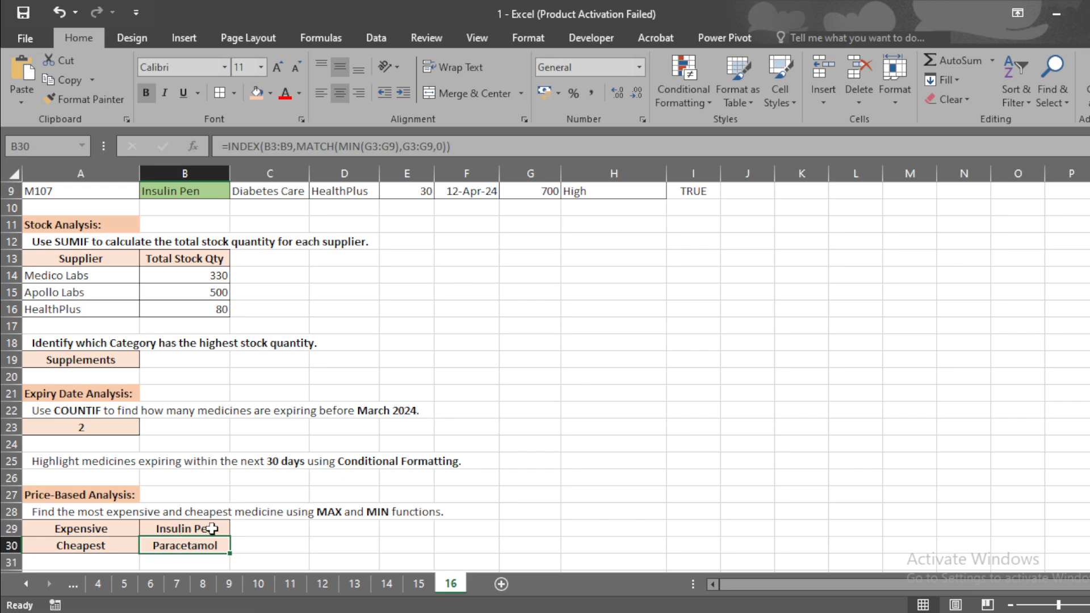
scroll(545, 376, "up", 3)
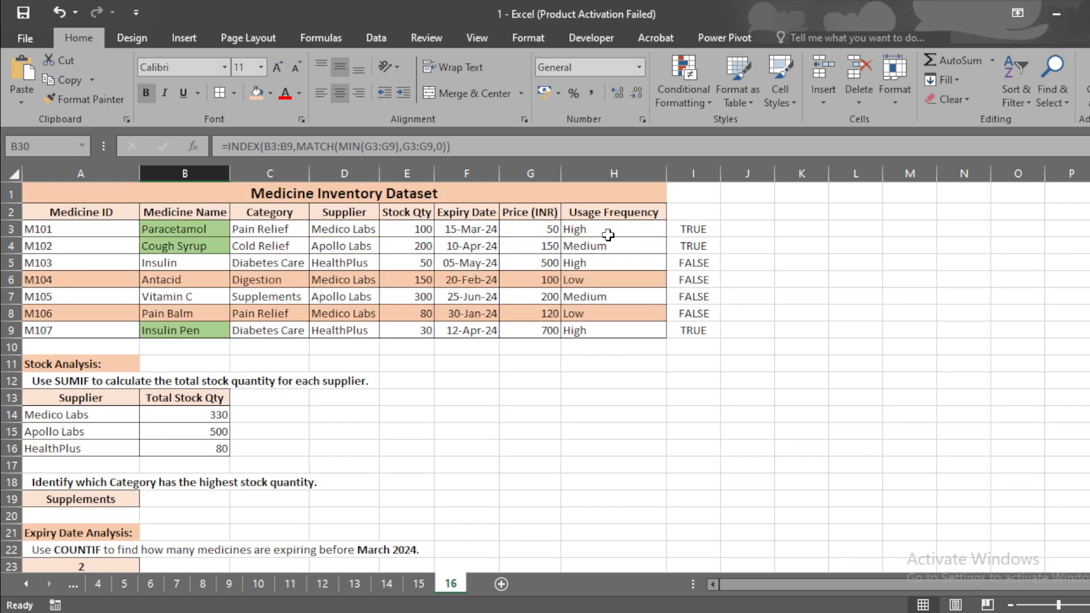
left_click(549, 228)
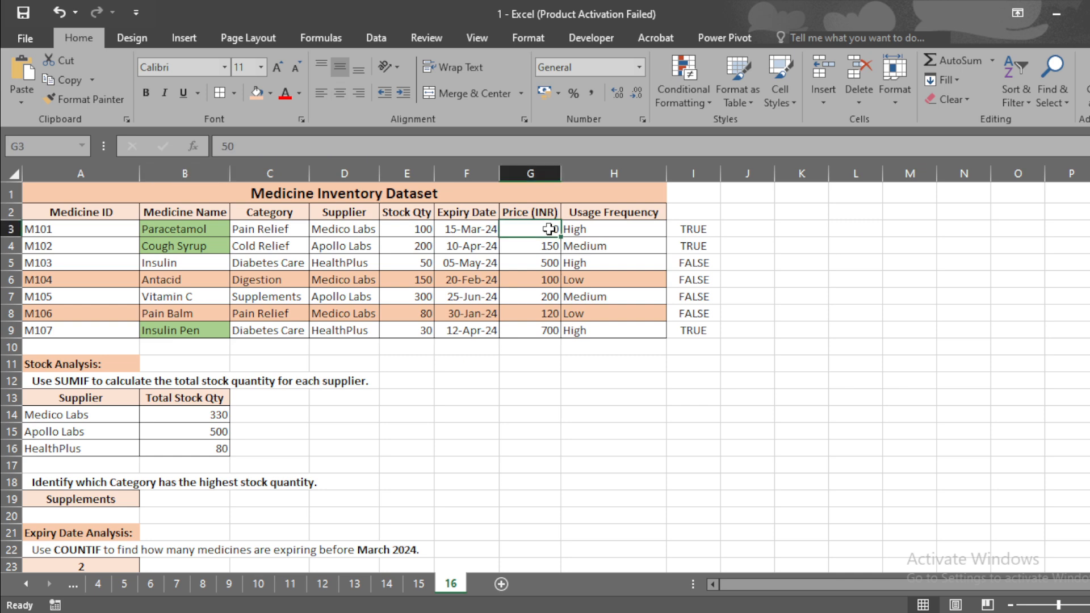
key("shift+space")
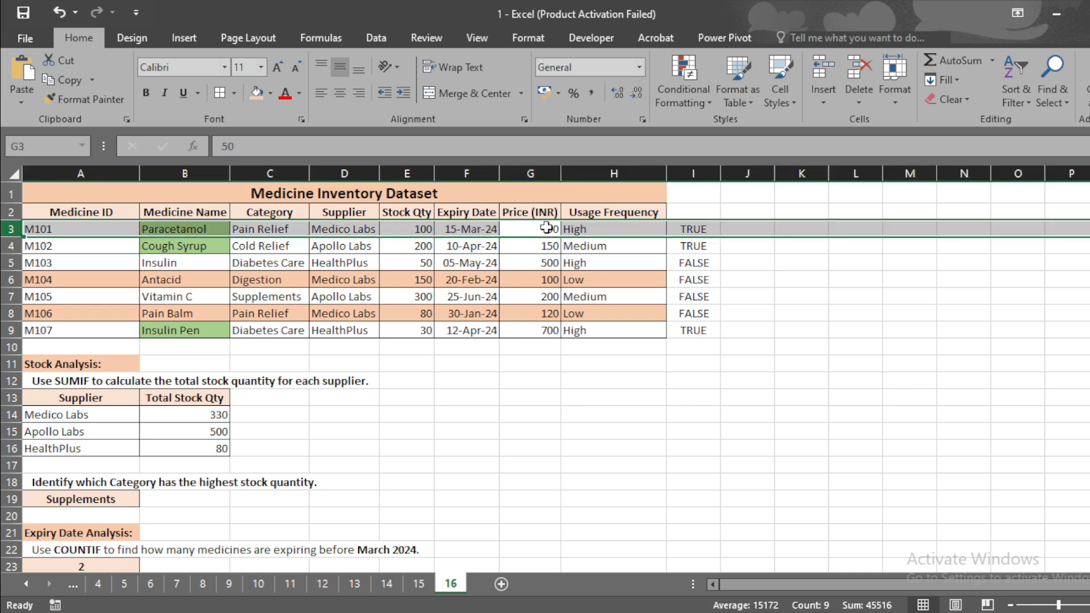
left_click(544, 230)
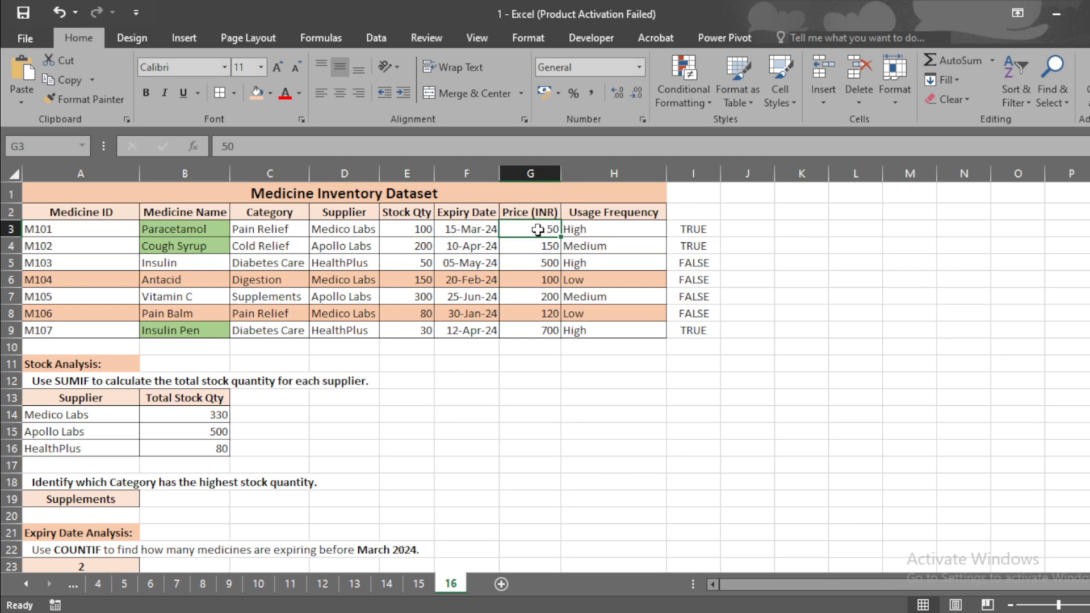
left_click(189, 314)
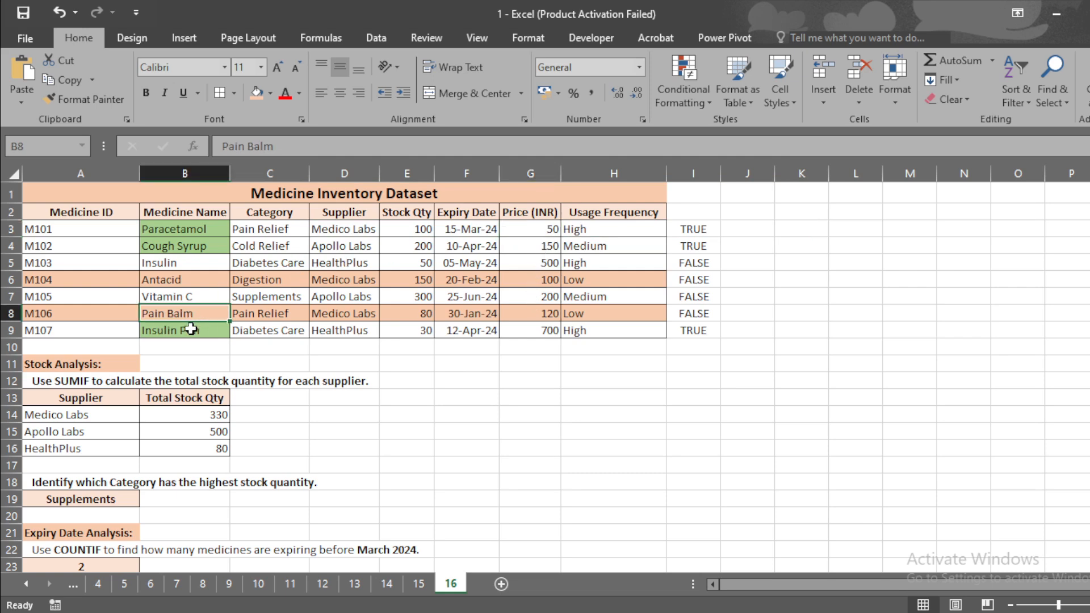
left_click(191, 330)
key("shift+space")
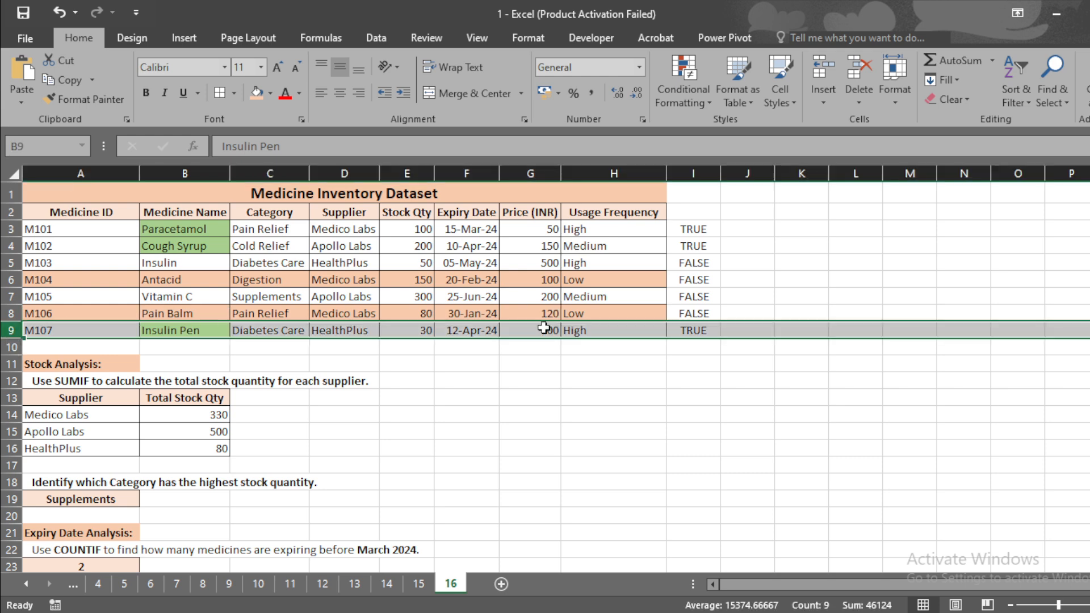
left_click(529, 279)
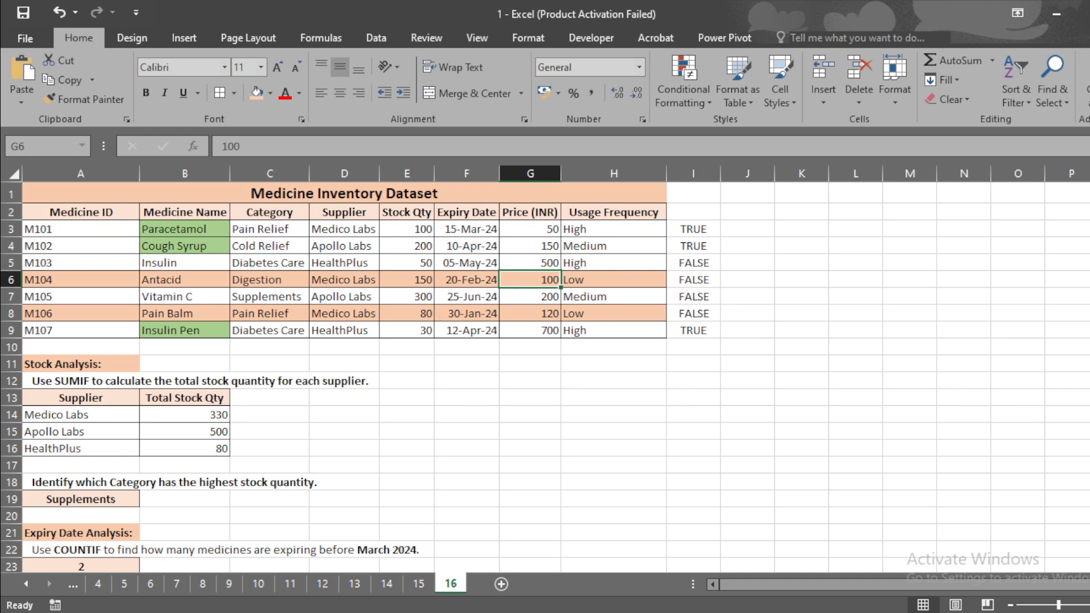
left_click_drag(1089, 270, 1089, 273)
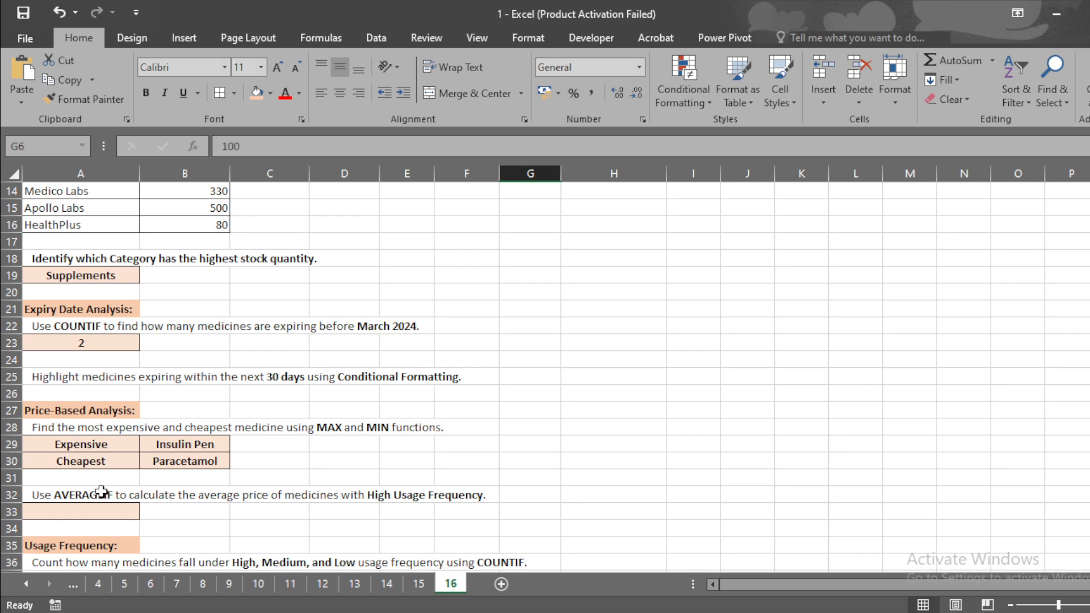
Start an AVERAGEIF formula in A33 using the Usage Frequency cells H3:H9 as the range
left_click(95, 513)
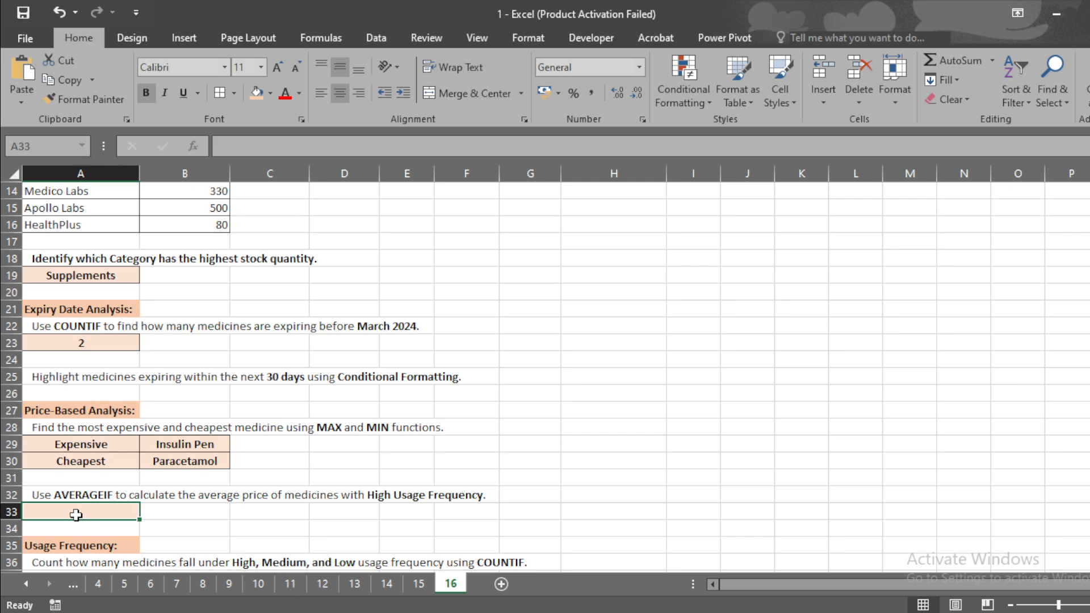
type("=aver")
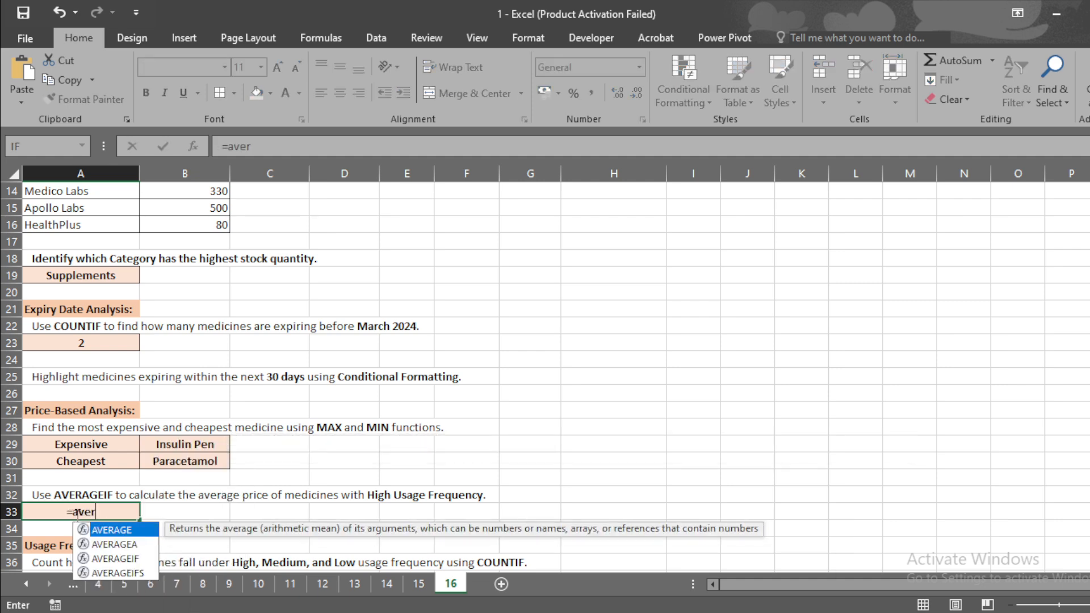
type("ag")
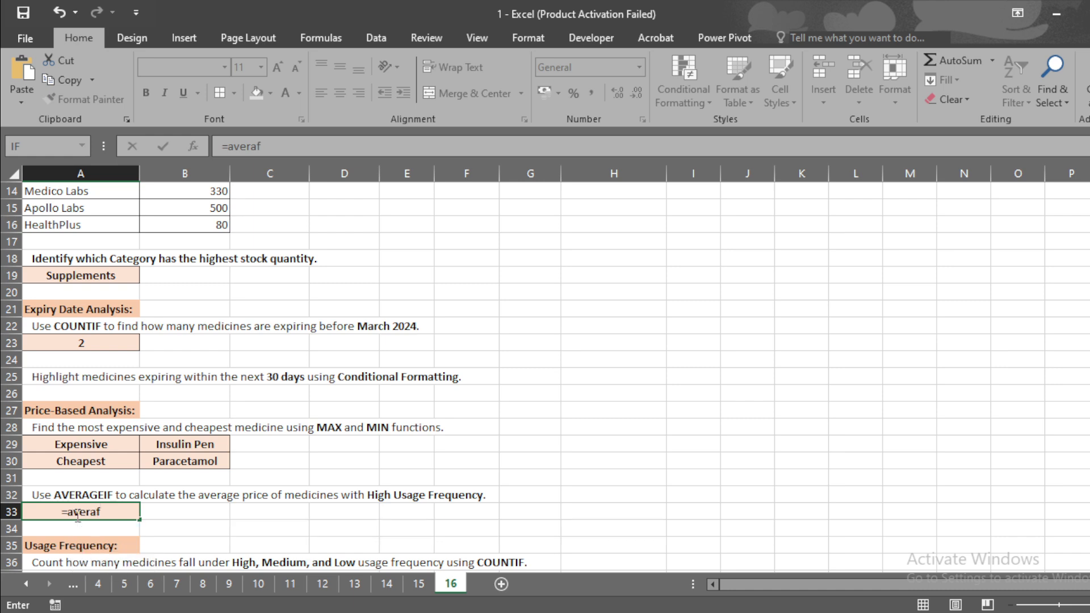
type("e")
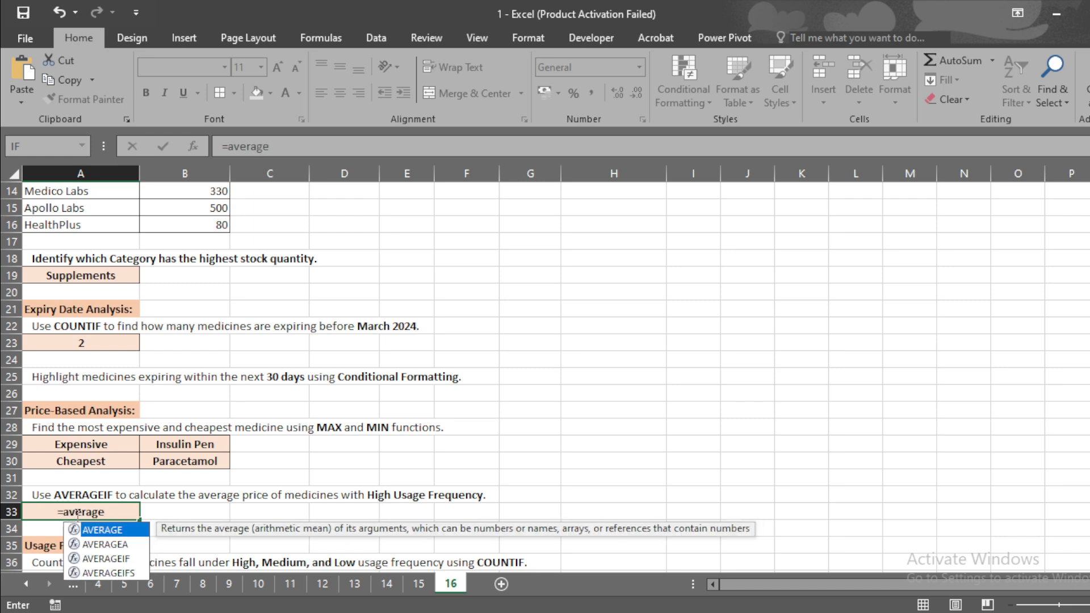
key("Down")
key("Down")
key("Tab")
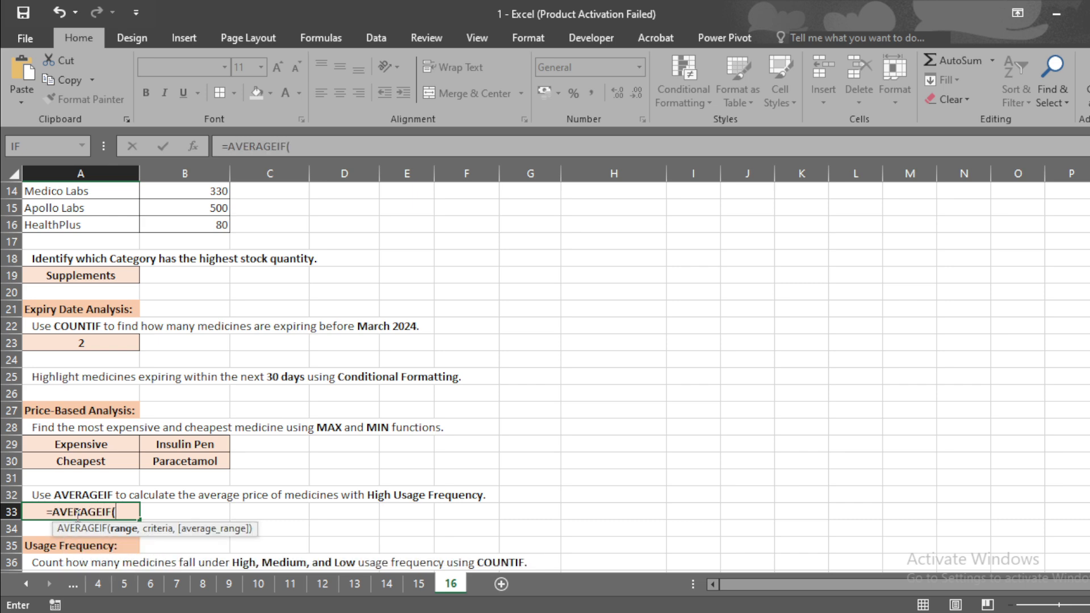
scroll(563, 244, "up", 5)
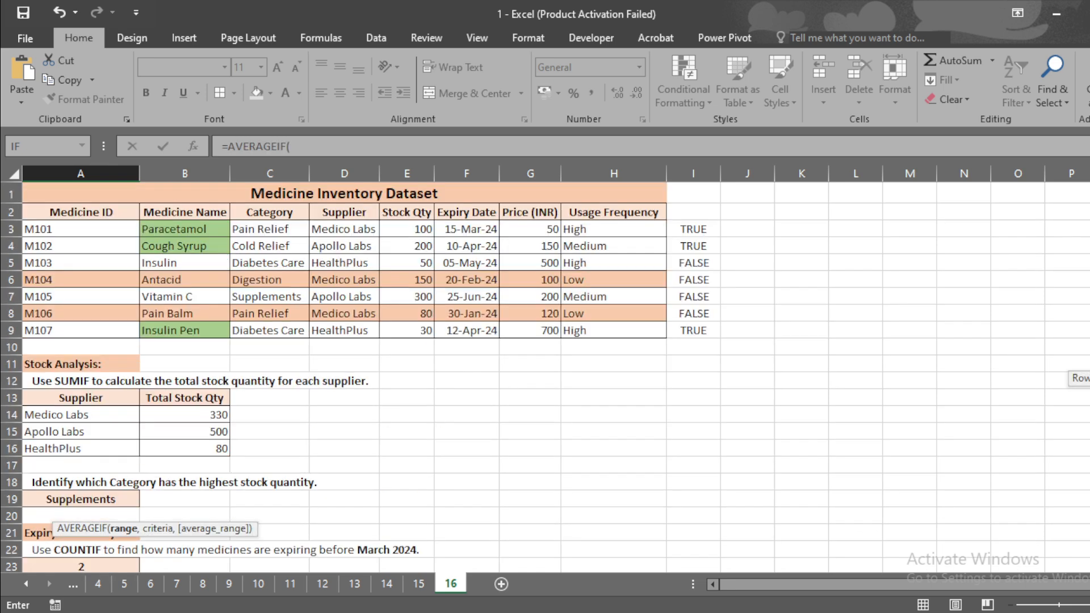
left_click_drag(585, 229, 613, 327)
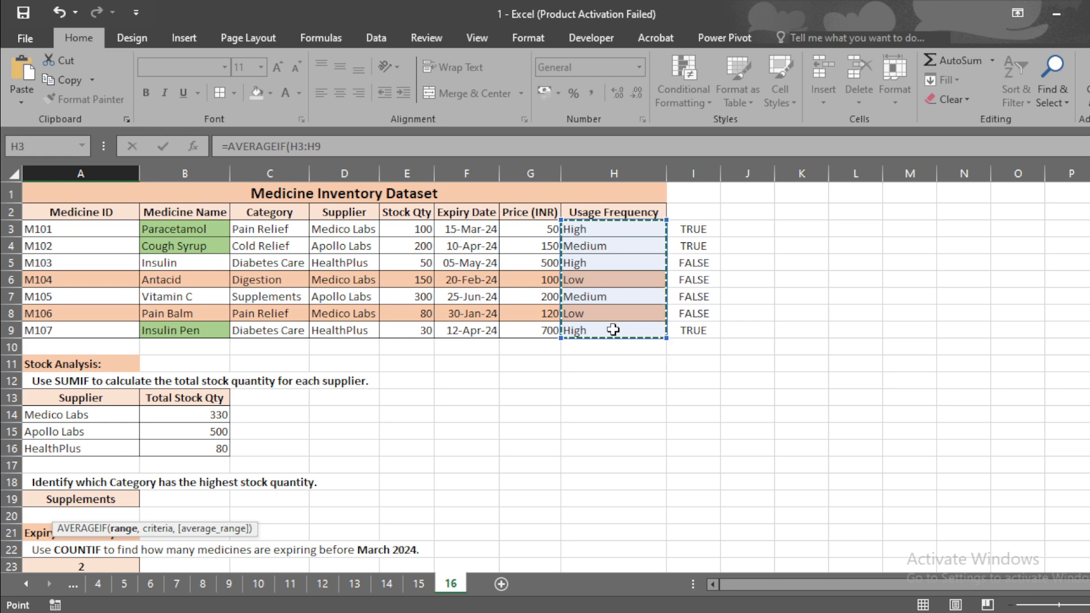
Set the criteria to H3 and the average range to G3:G9, then enter the formula
type(",")
left_click(611, 231)
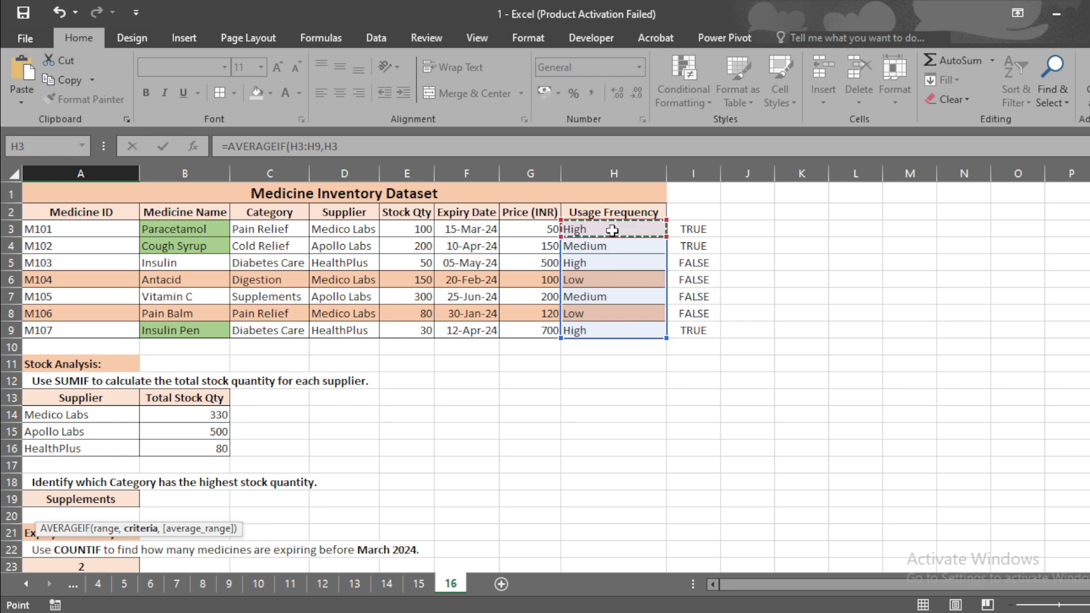
type(",")
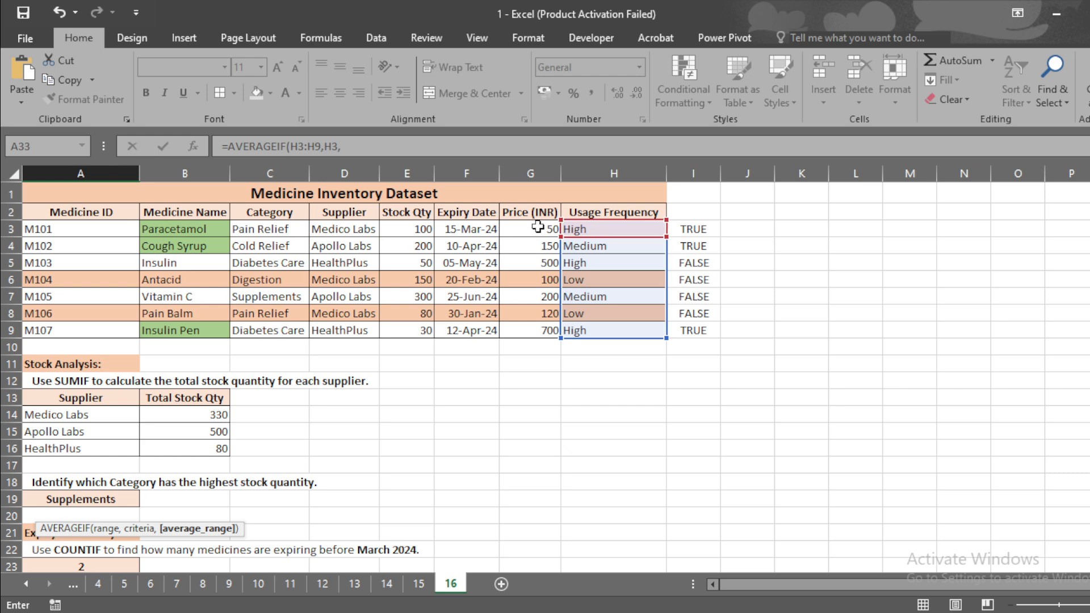
mouse_move(1089, 286)
left_mouse_down()
mouse_move(1089, 346)
mouse_move(1089, 284)
left_mouse_up()
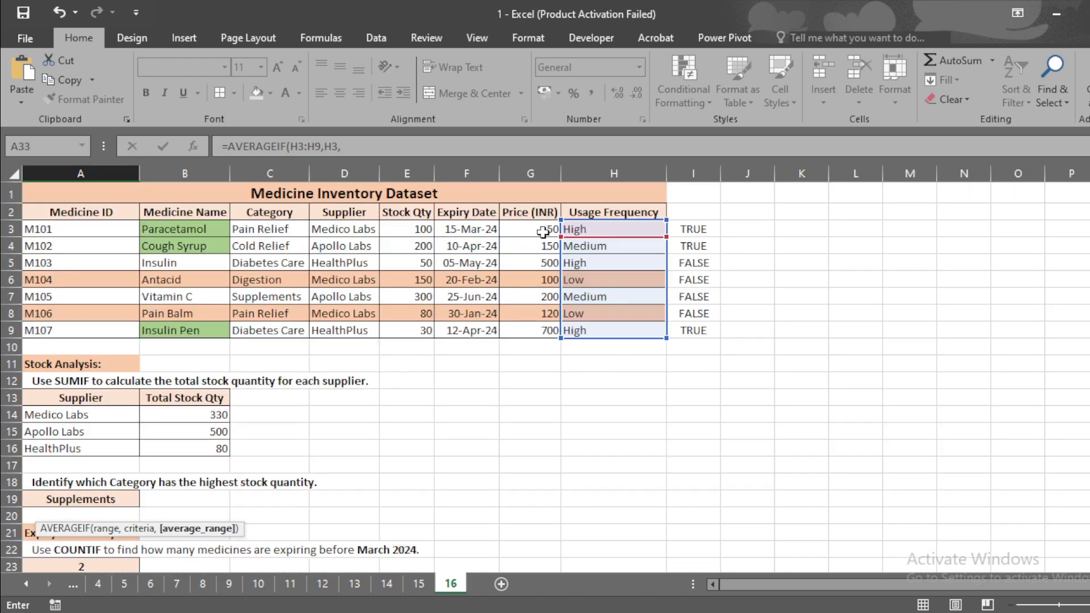
left_click_drag(542, 229, 549, 325)
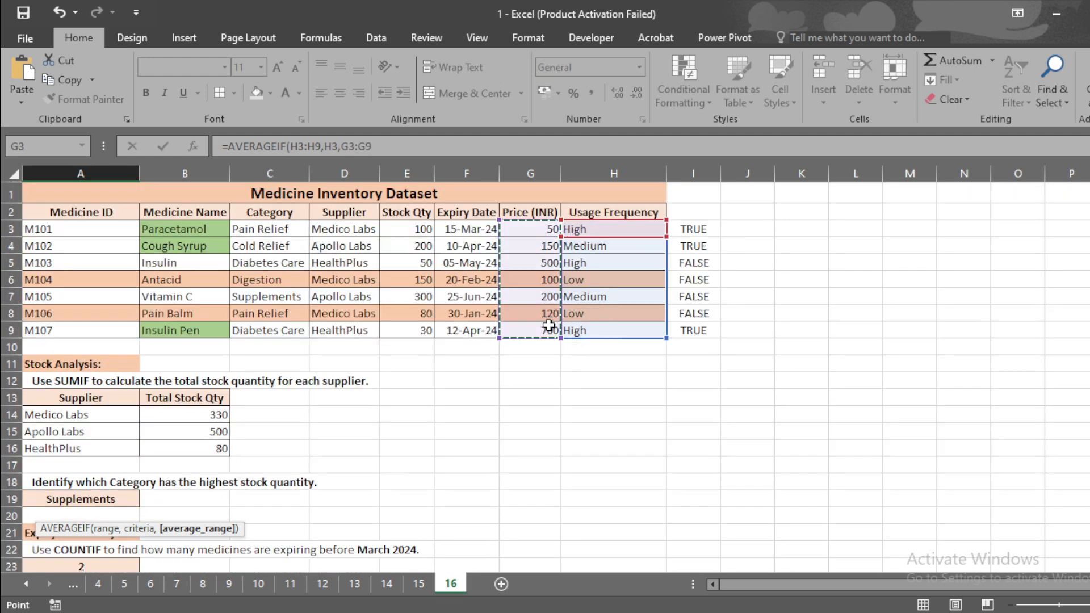
key("Return")
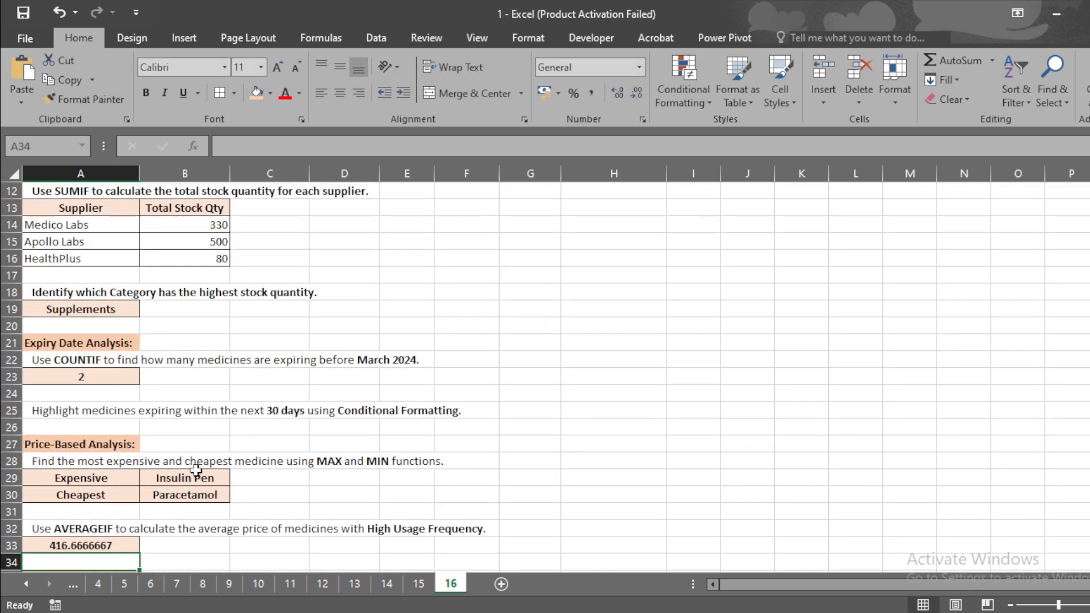
Review the AVERAGEIF formula in A33 and read through the remaining task instructions below it
left_click(78, 546)
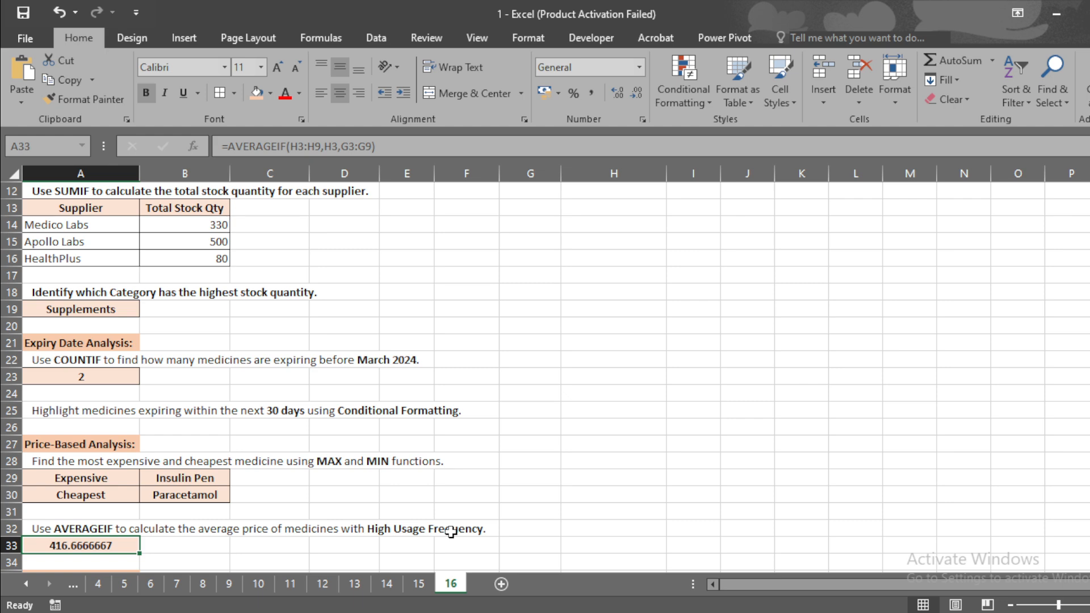
mouse_move(1089, 377)
left_mouse_down()
mouse_move(1089, 298)
mouse_move(1089, 363)
left_mouse_up()
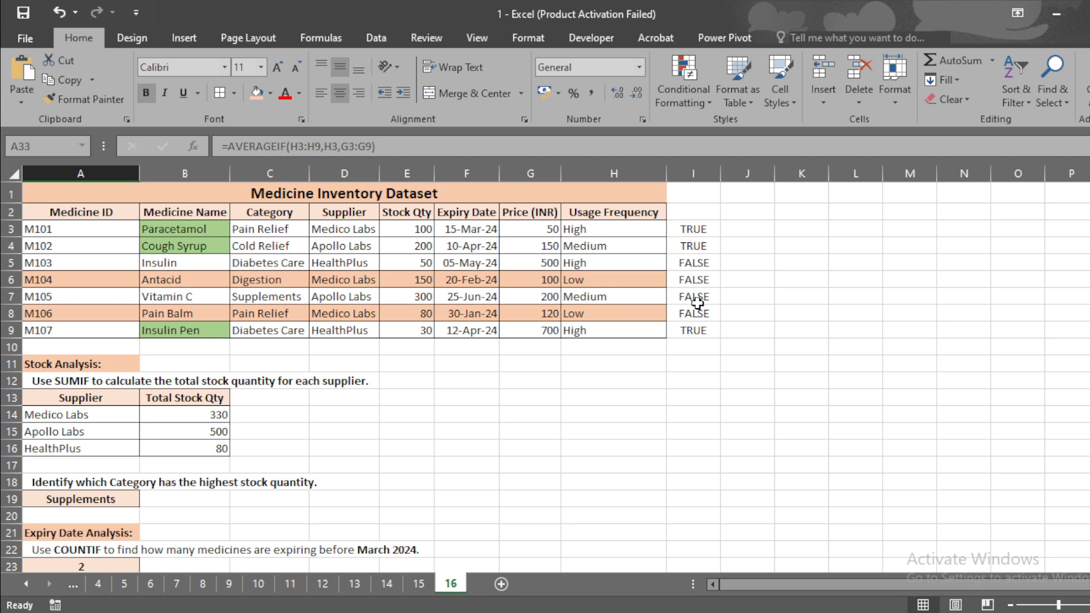
scroll(545, 375, "down", 5)
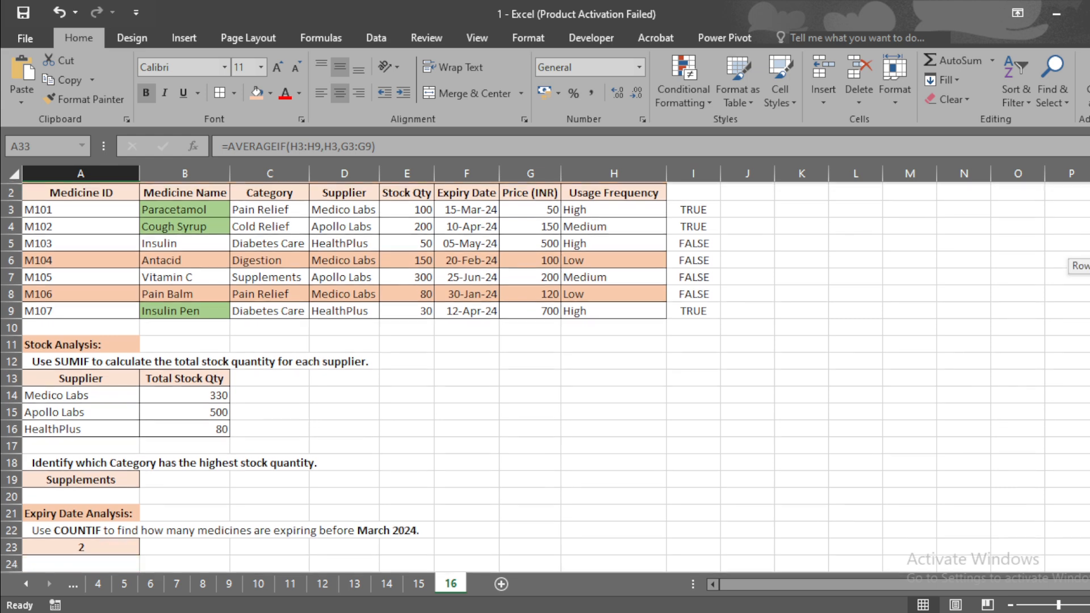
scroll(343, 390, "down", 4)
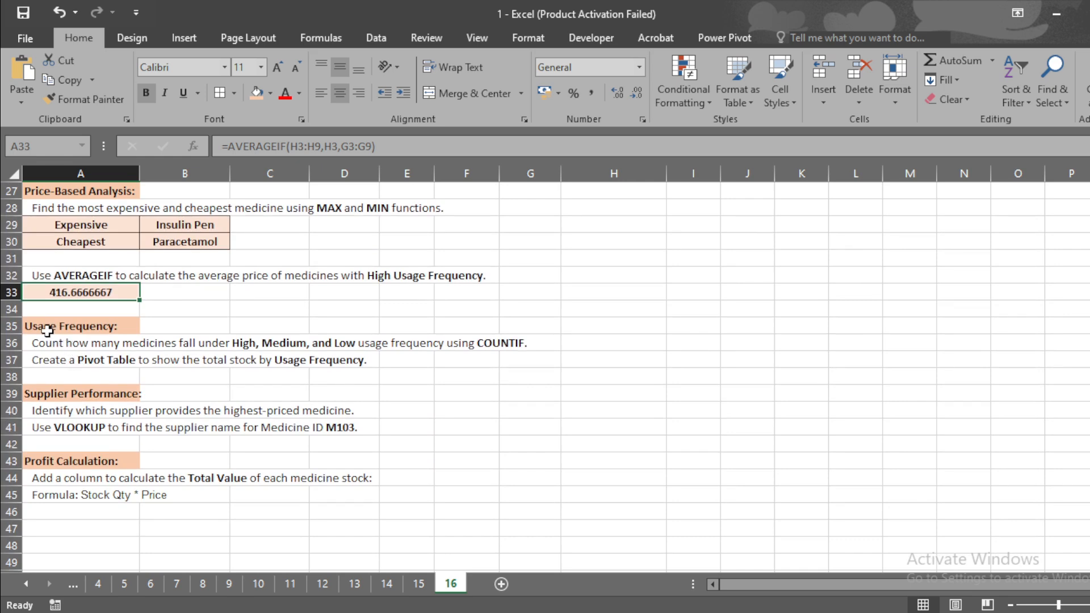
left_click_drag(46, 328, 580, 508)
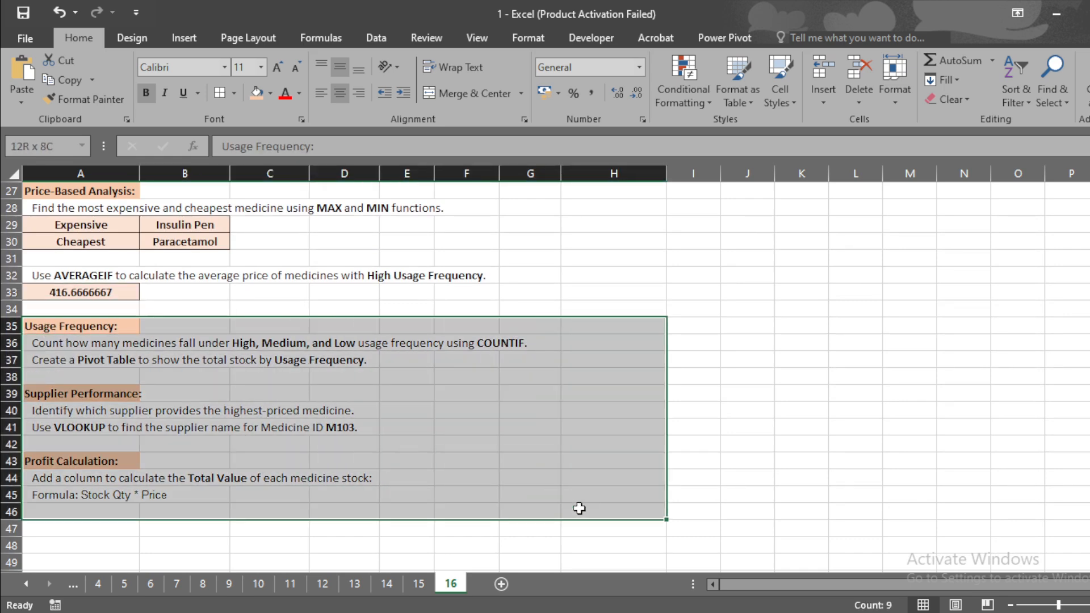
left_click_drag(1089, 445, 1089, 253)
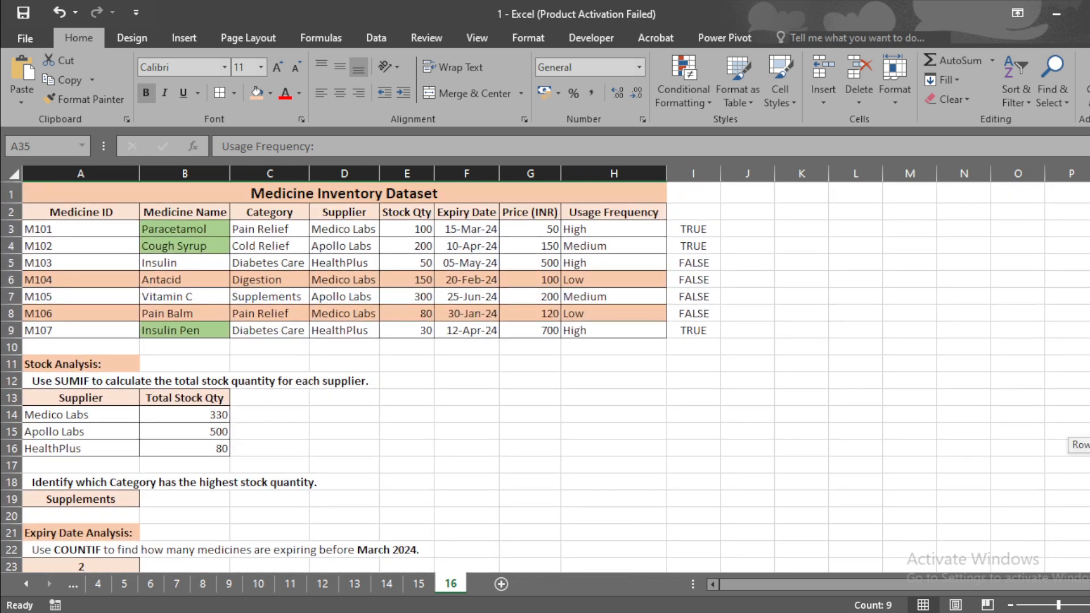